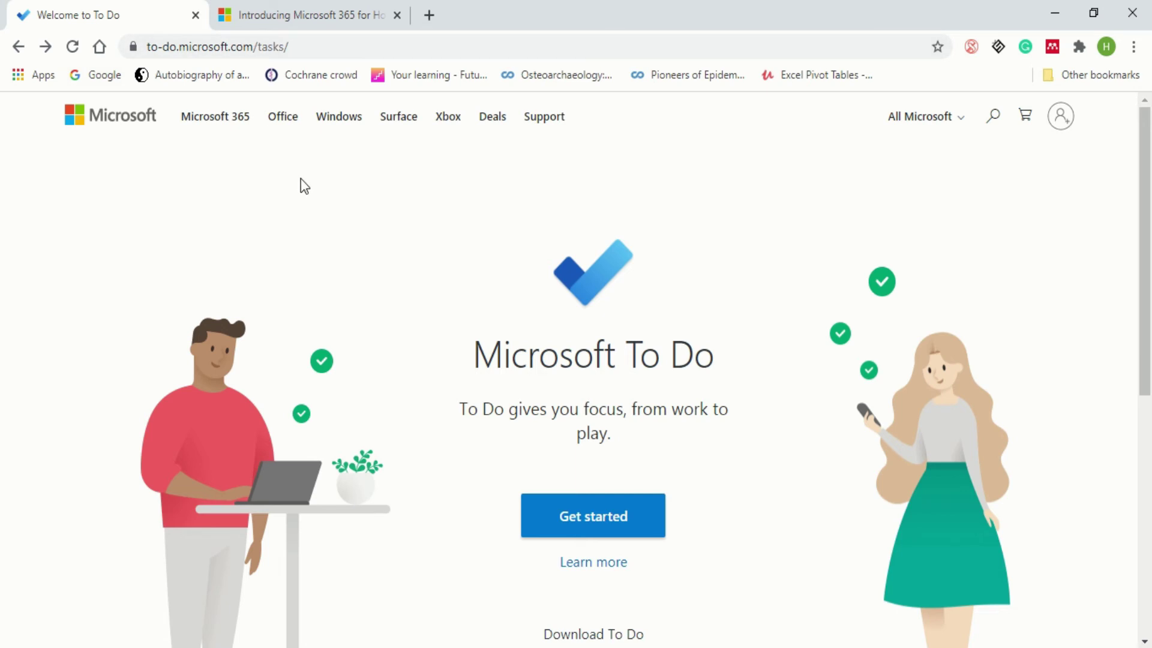
- Start To Do in the browser and sign in with the account email to reach the Tasks list
left_click(332, 26)
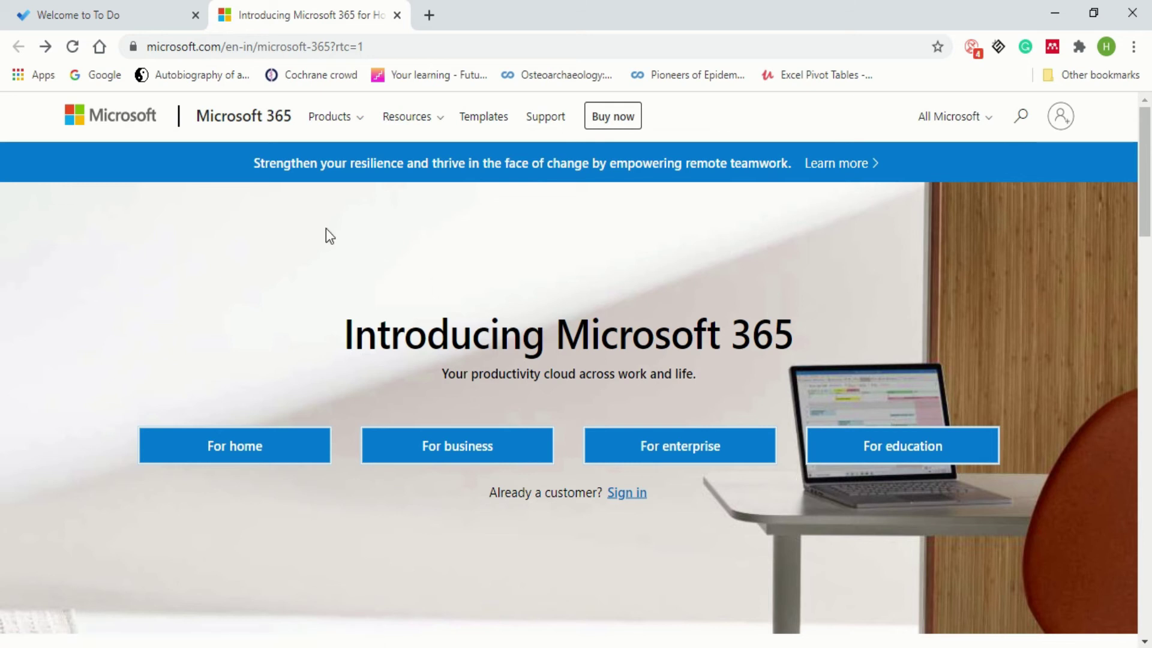
left_click(153, 22)
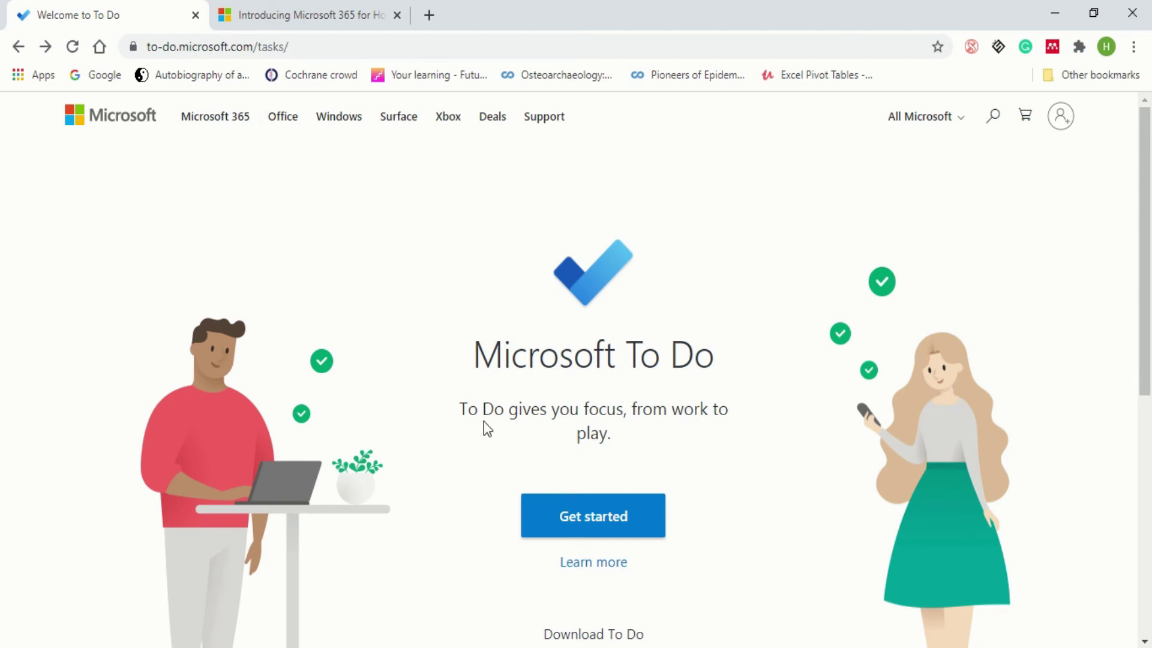
left_click(635, 518)
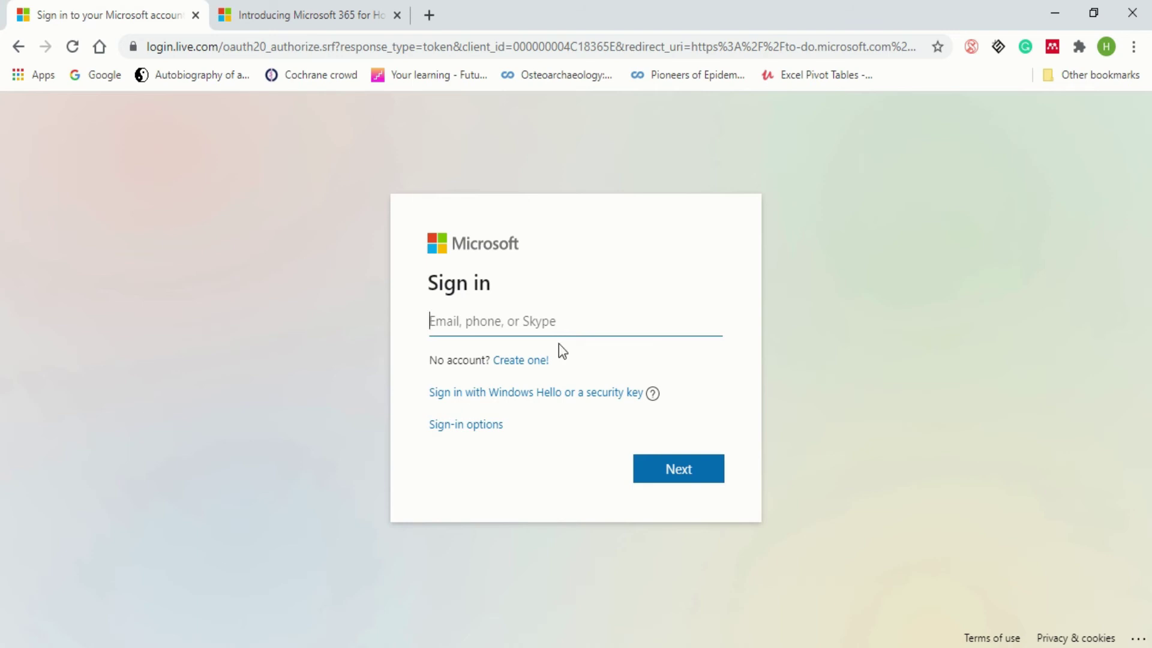
left_click(526, 322)
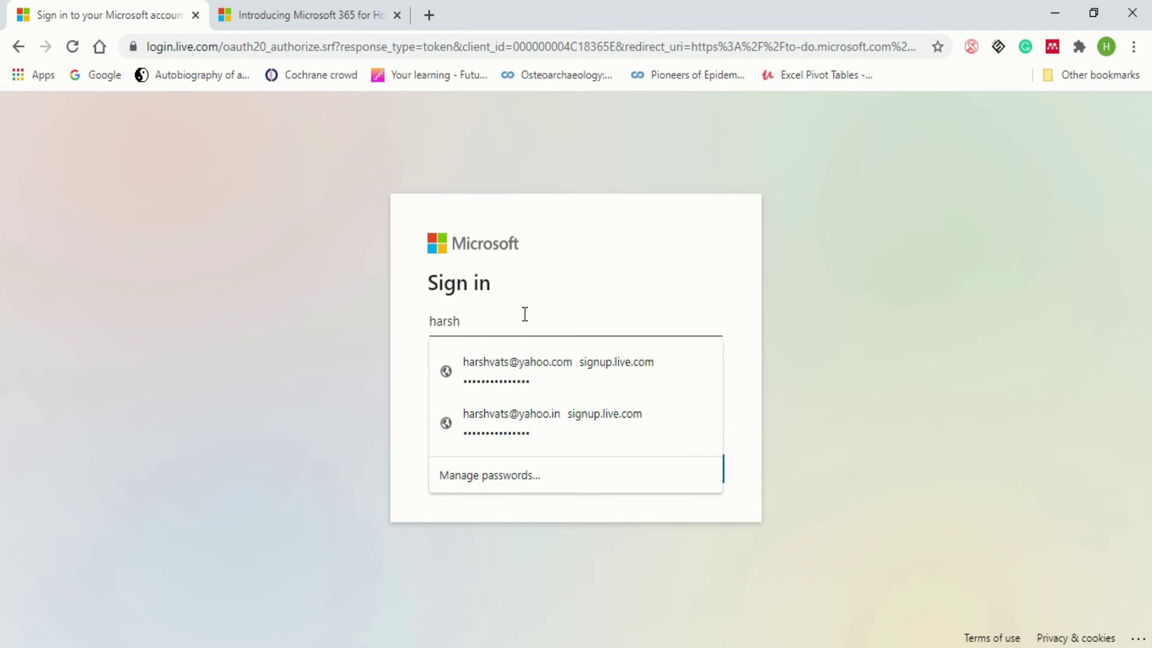
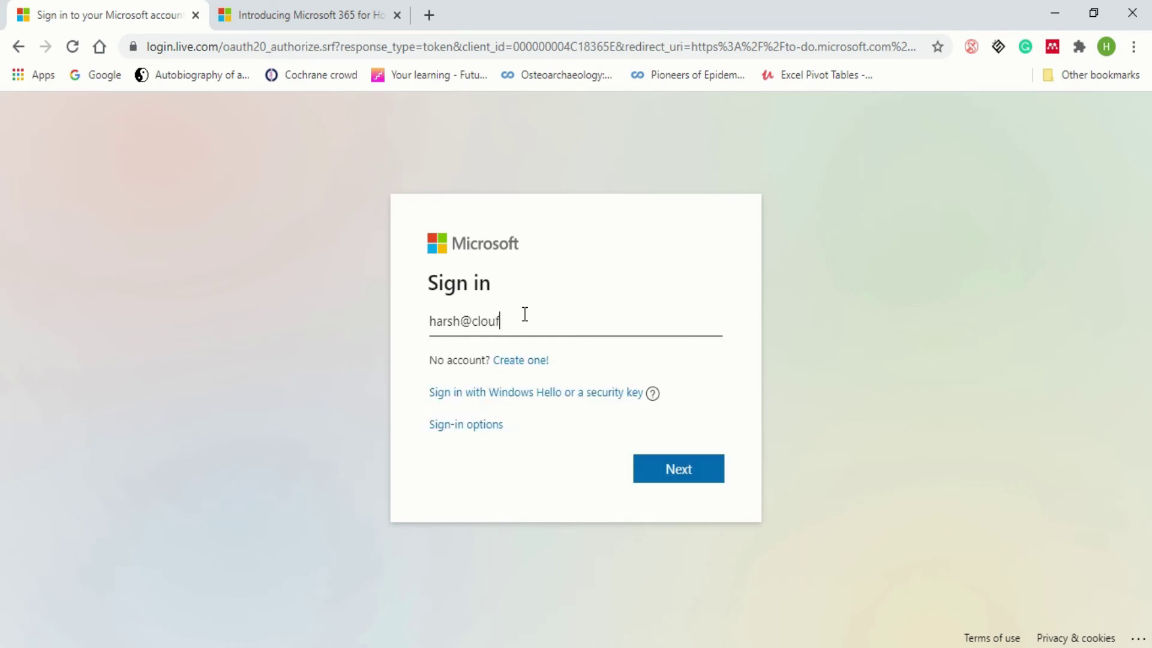
key("Return")
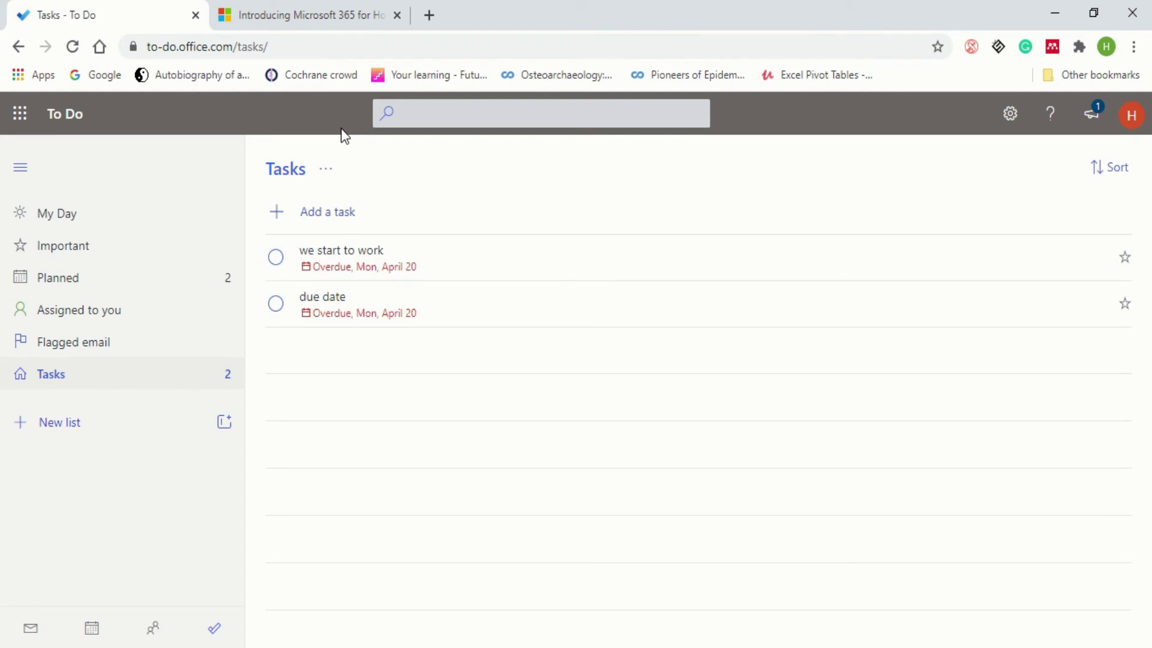
- Sign in to Microsoft 365 in the second tab with the account email
left_click(268, 16)
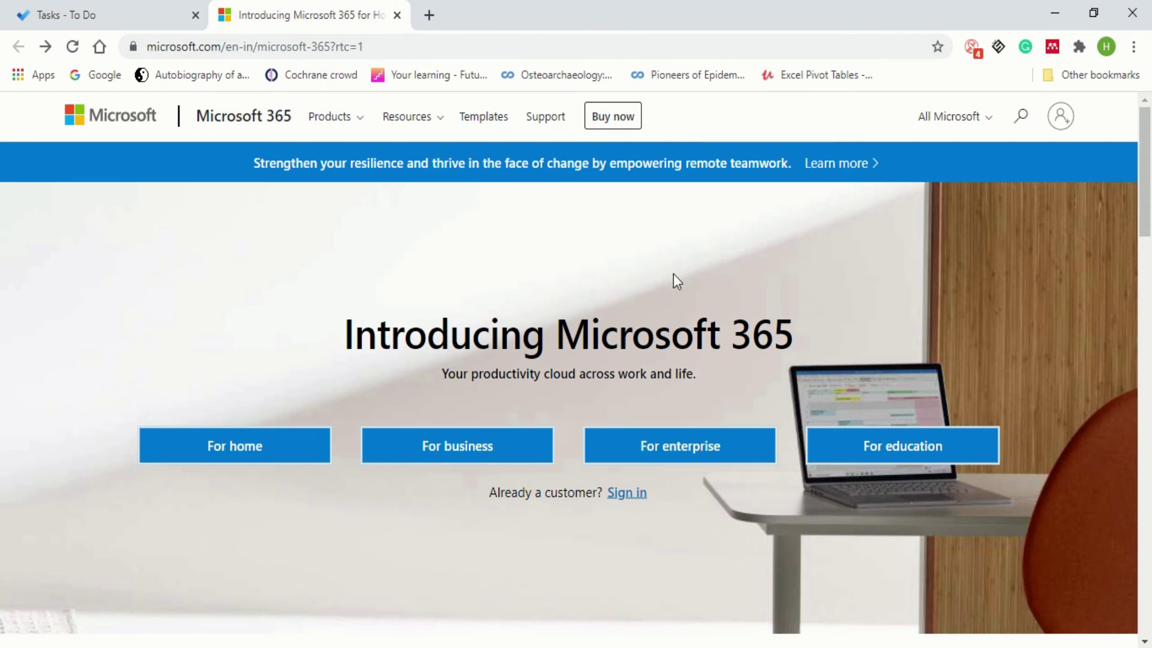
left_click(1059, 126)
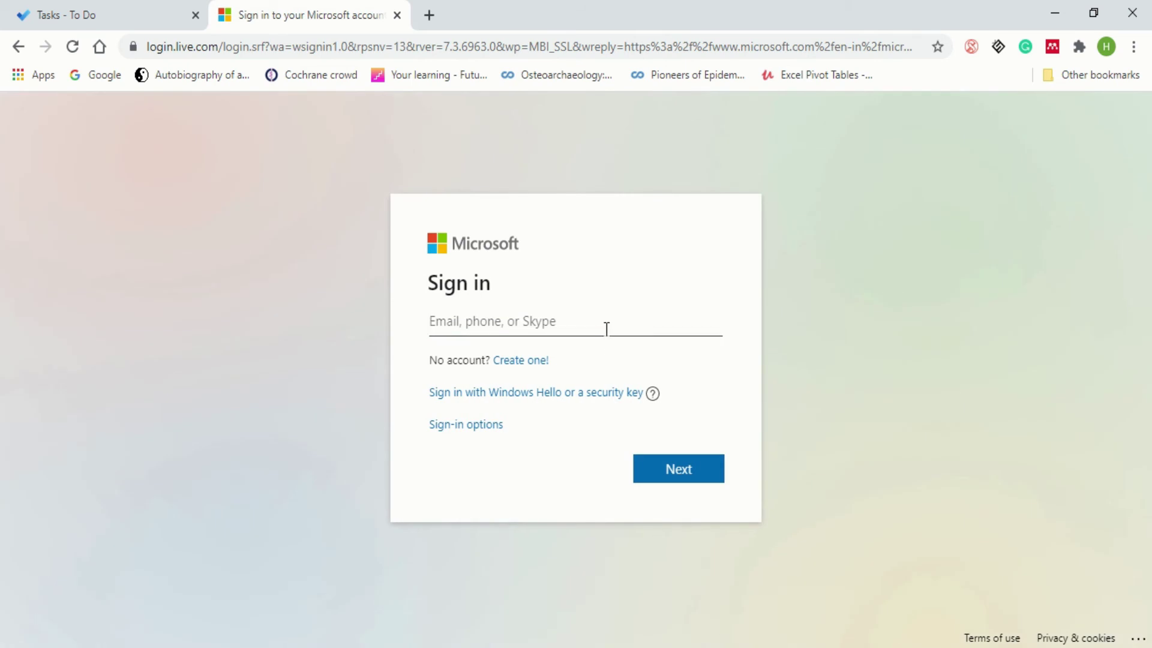
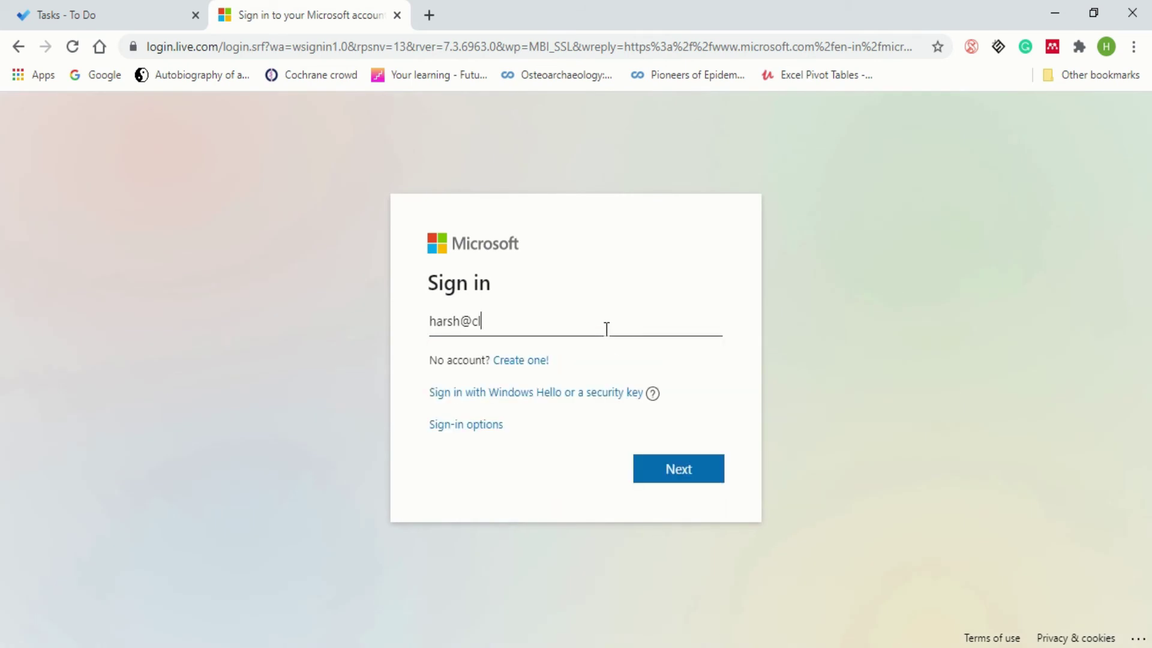
key("Return")
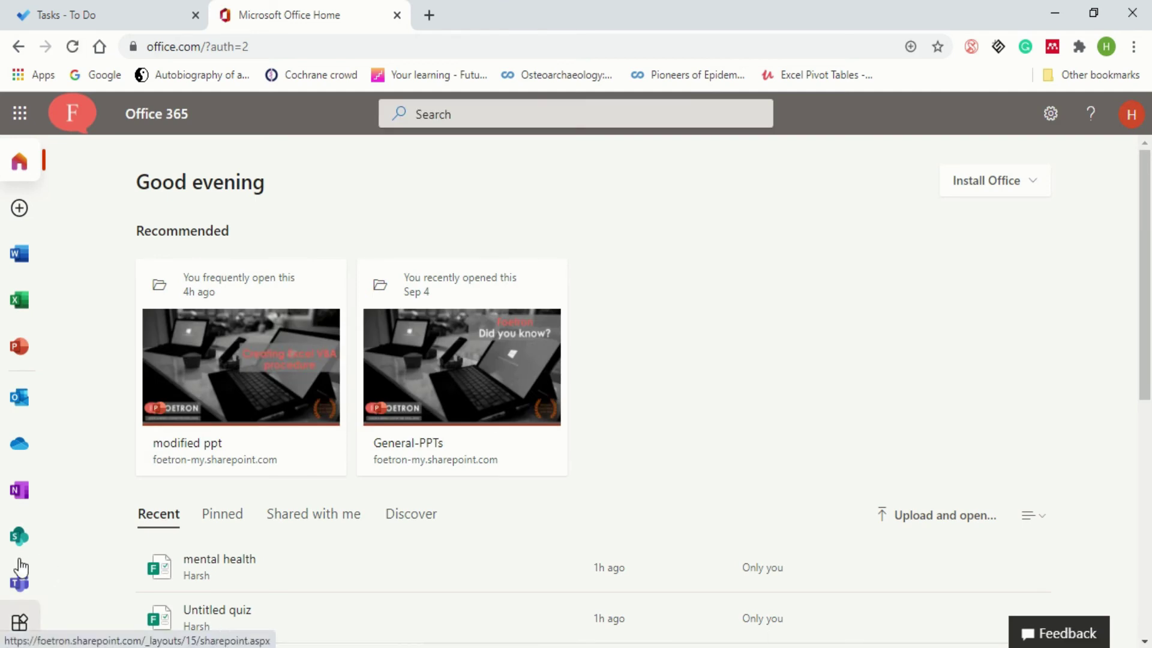
- Browse Office's All apps page down to To Do, then return to the To Do Tasks tab
left_click(19, 627)
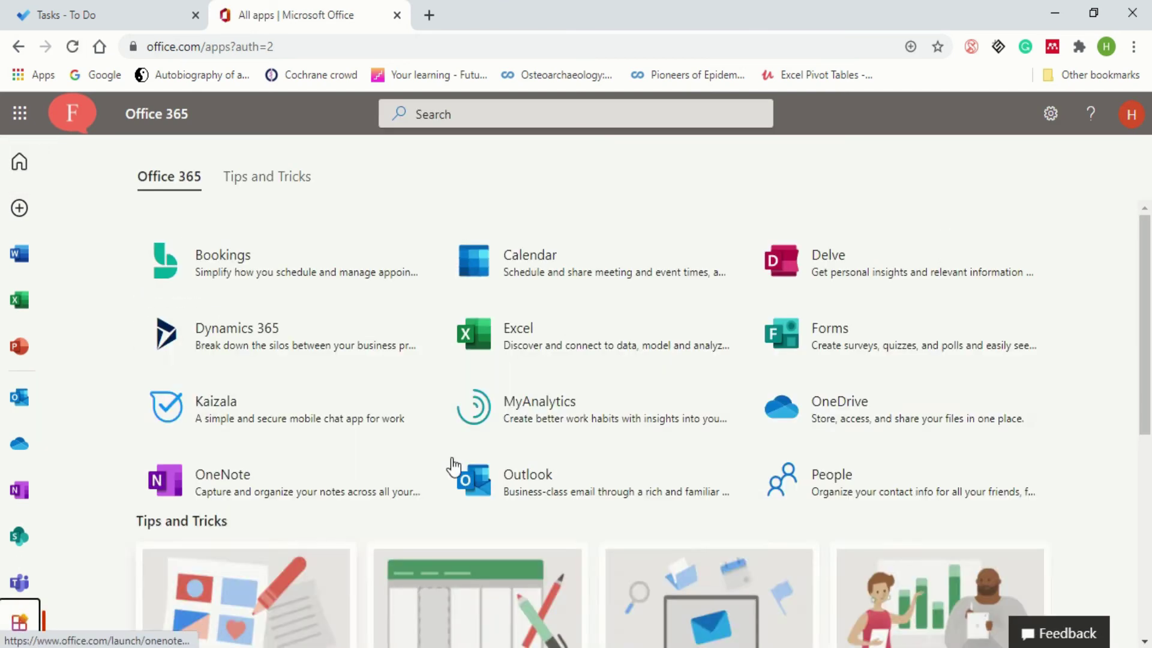
scroll(618, 510, "down", 3)
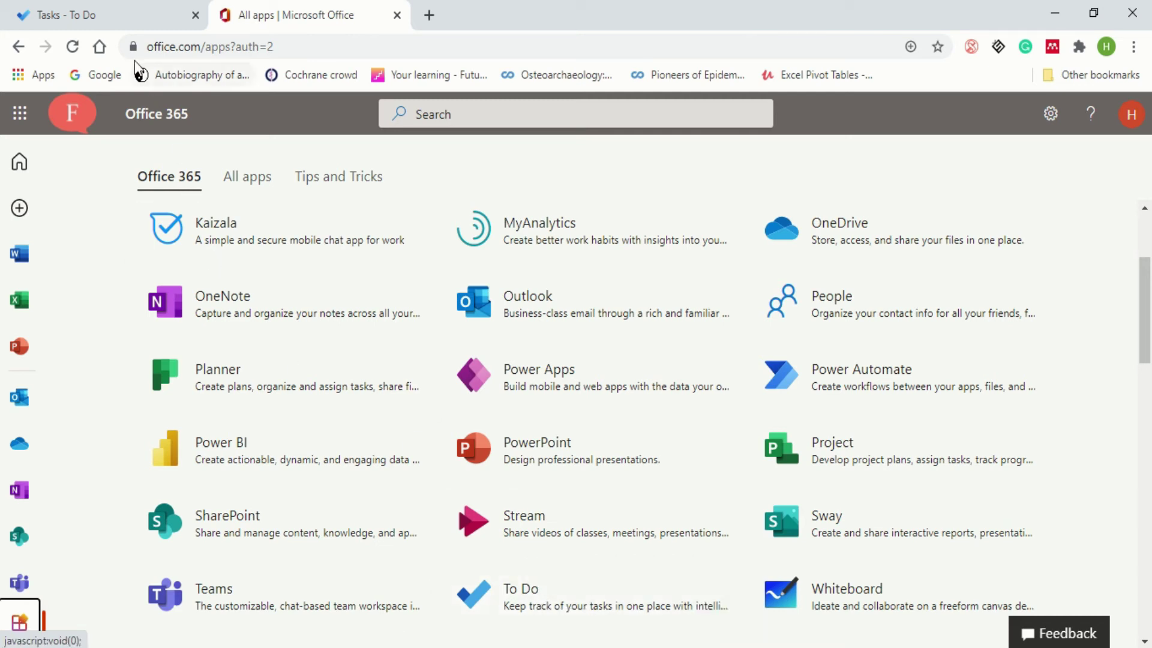
left_click(131, 19)
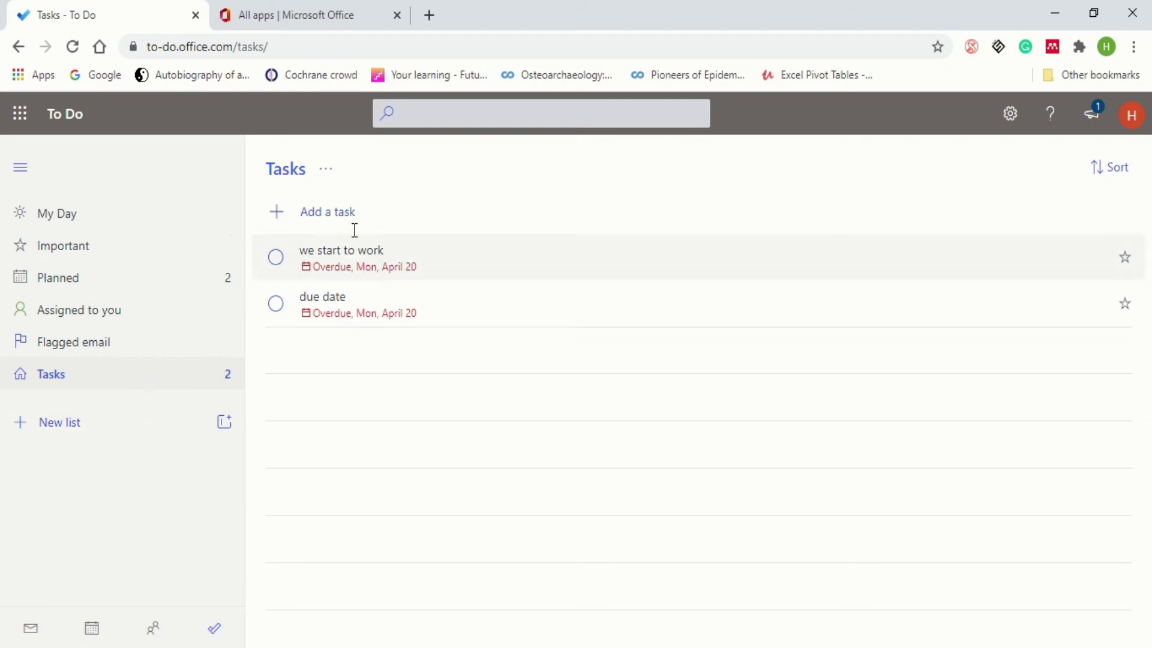
- Add the task 'how to use microsoft to do?' to Tasks
left_click(345, 214)
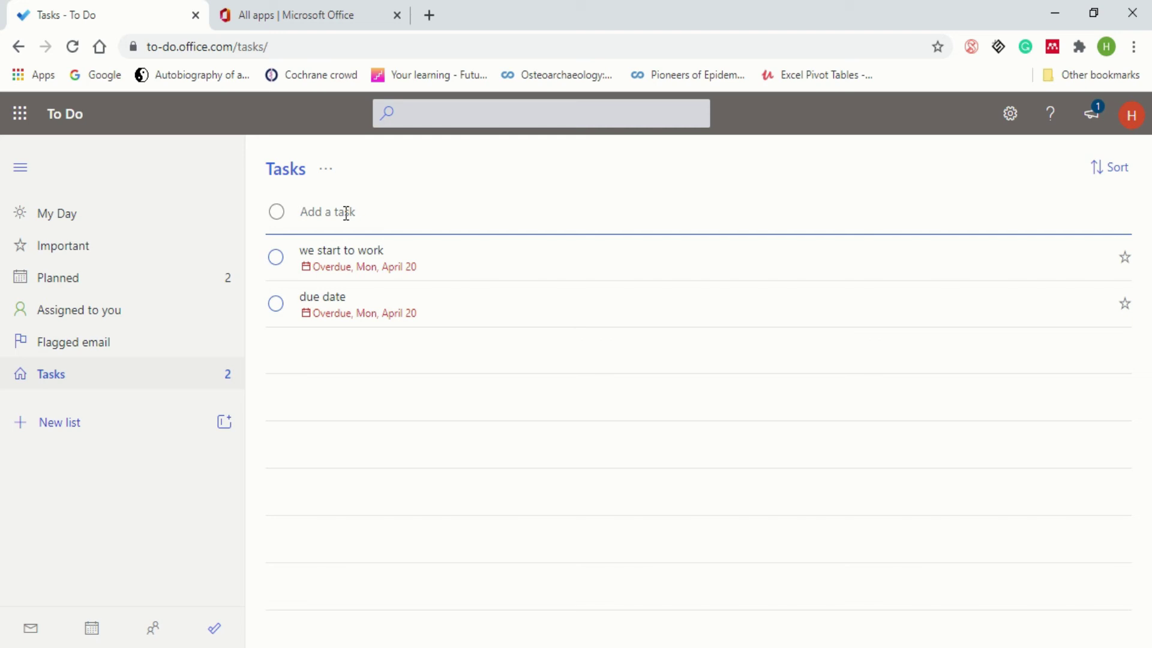
type("how to use microsoft to ")
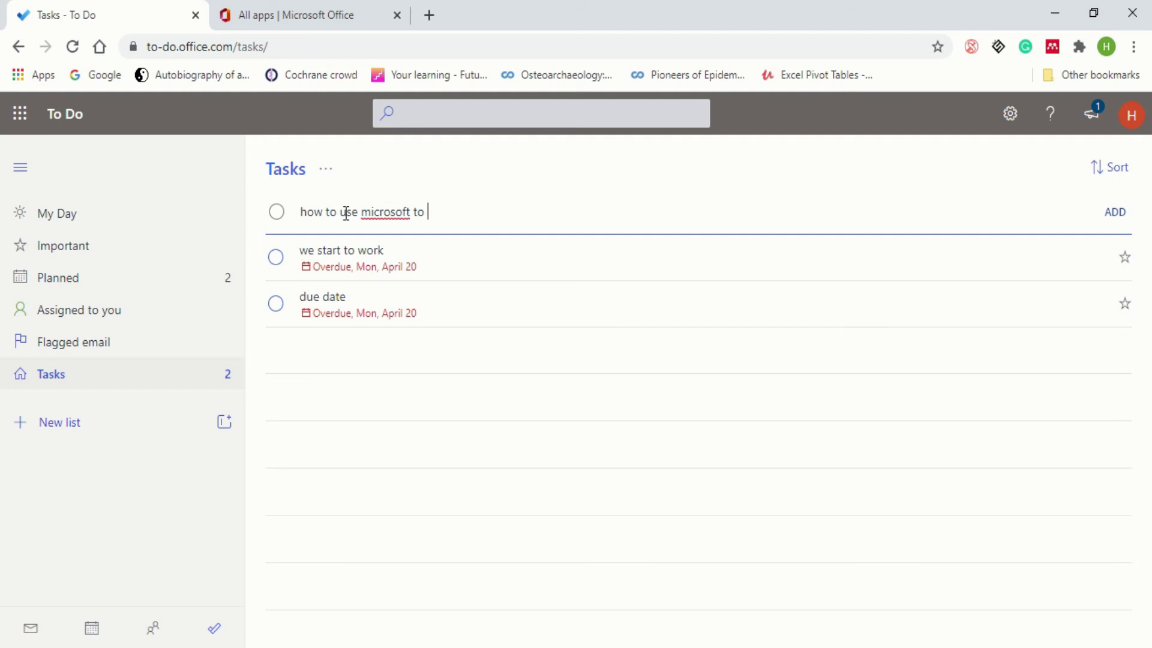
type("do?")
key("Return")
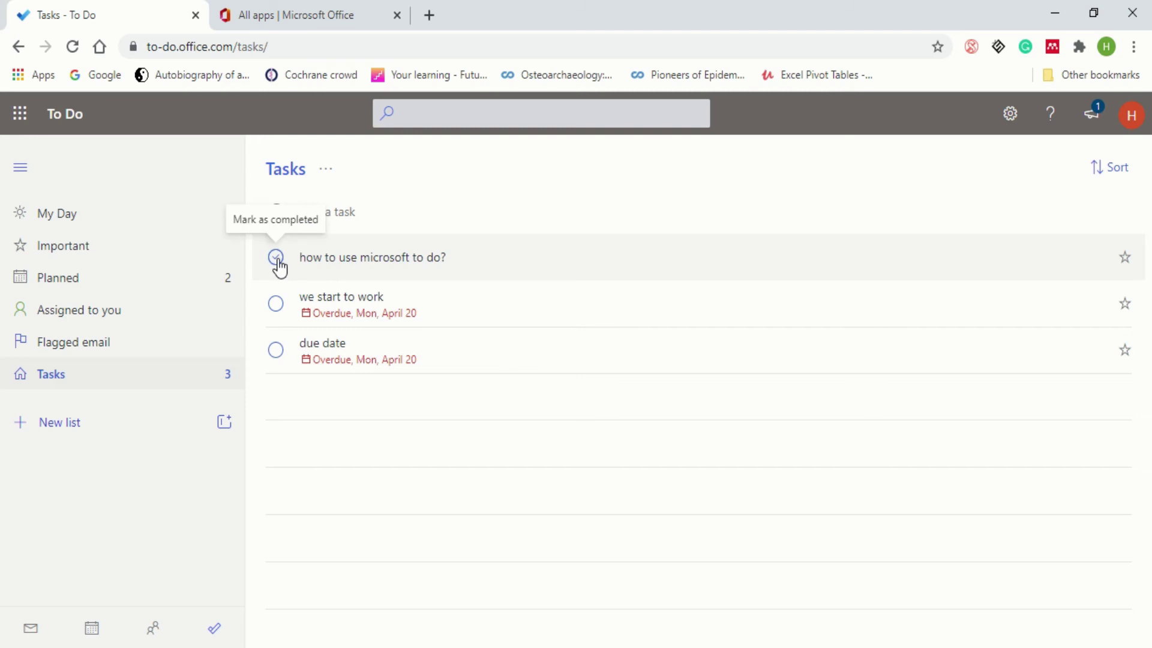
- Mark 'how to use microsoft to do?', 'we start to work' and 'due date' completed
left_click(276, 258)
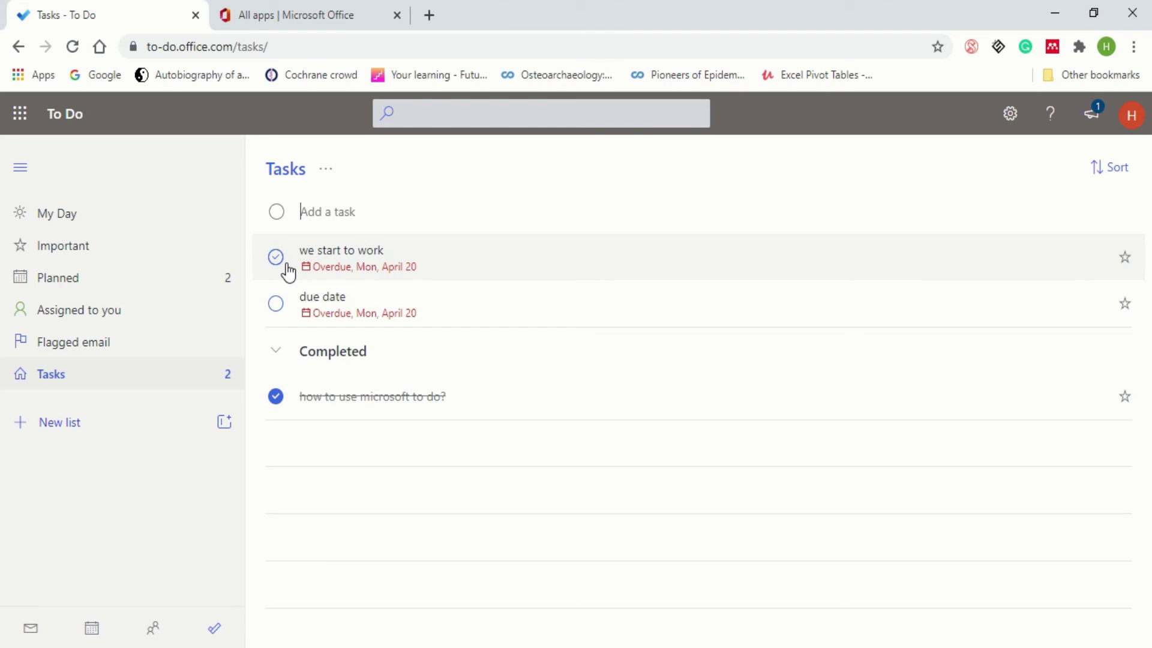
left_click(285, 267)
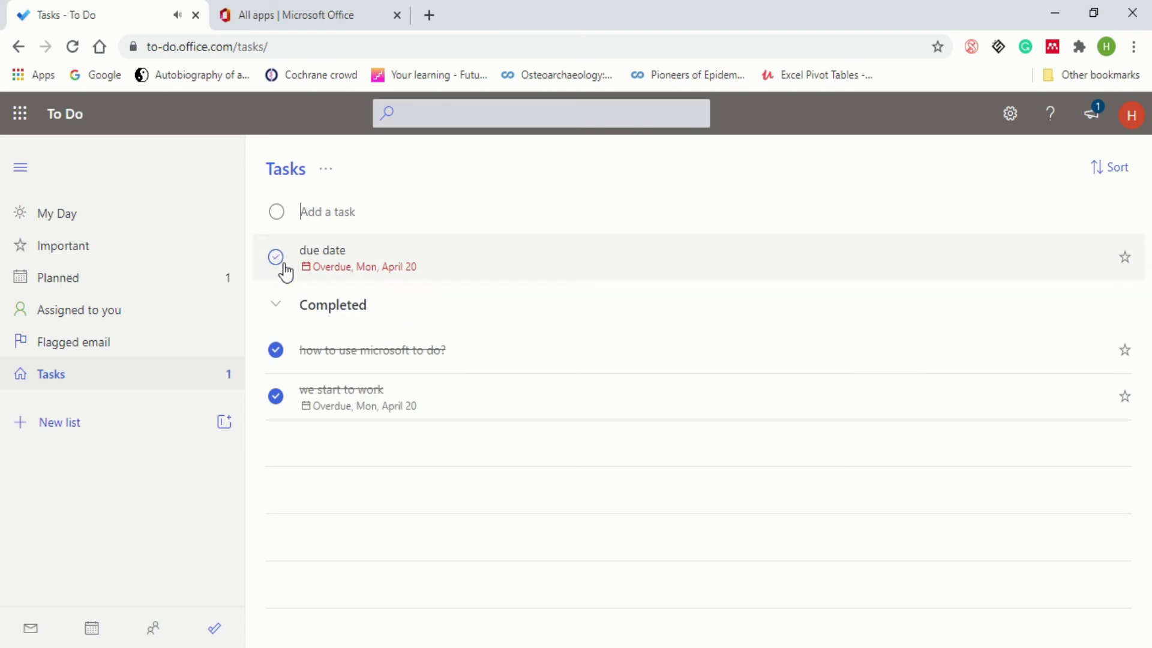
left_click(284, 268)
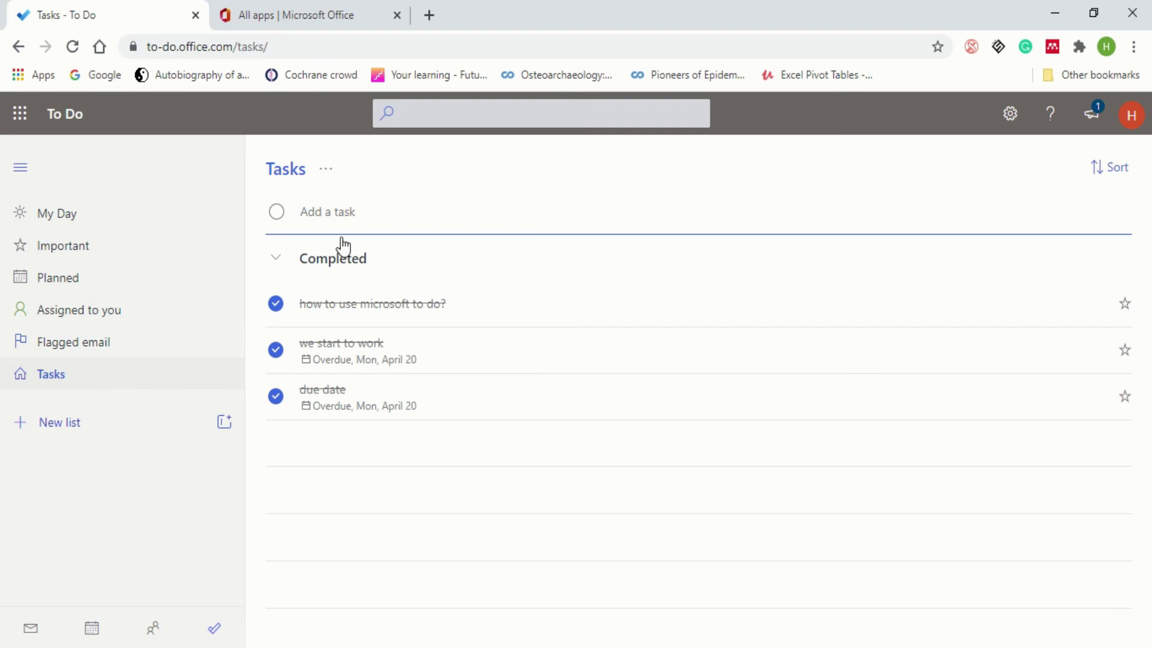
- Create a new list named 'create a youtube channel'
left_click(74, 429)
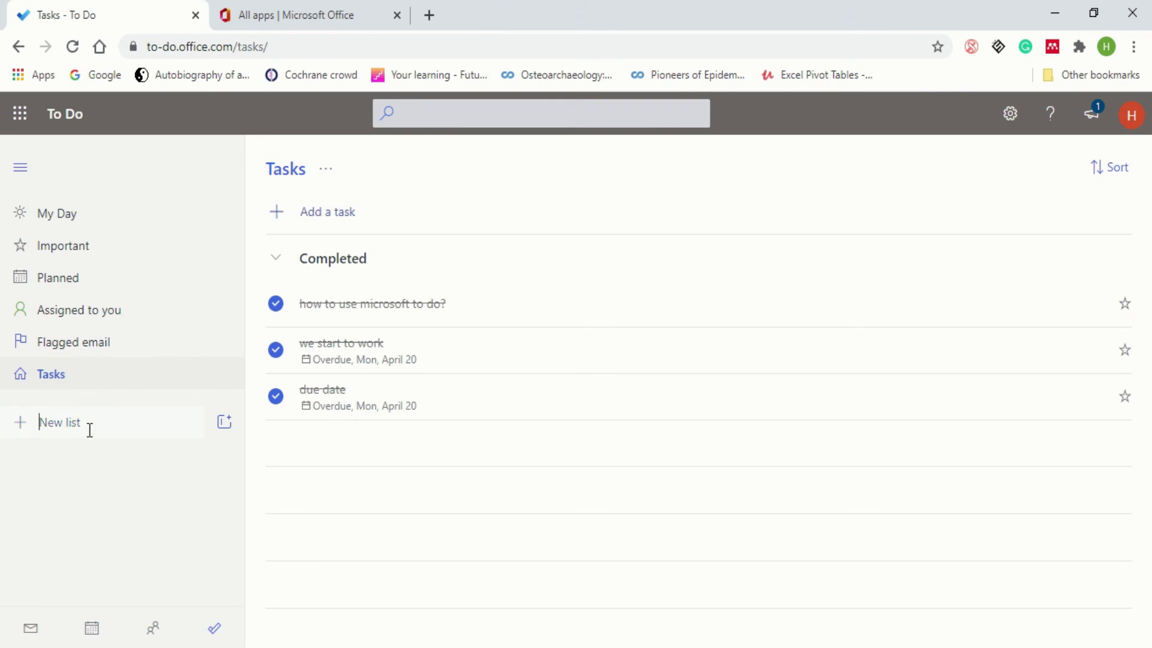
type("create a youtube channel")
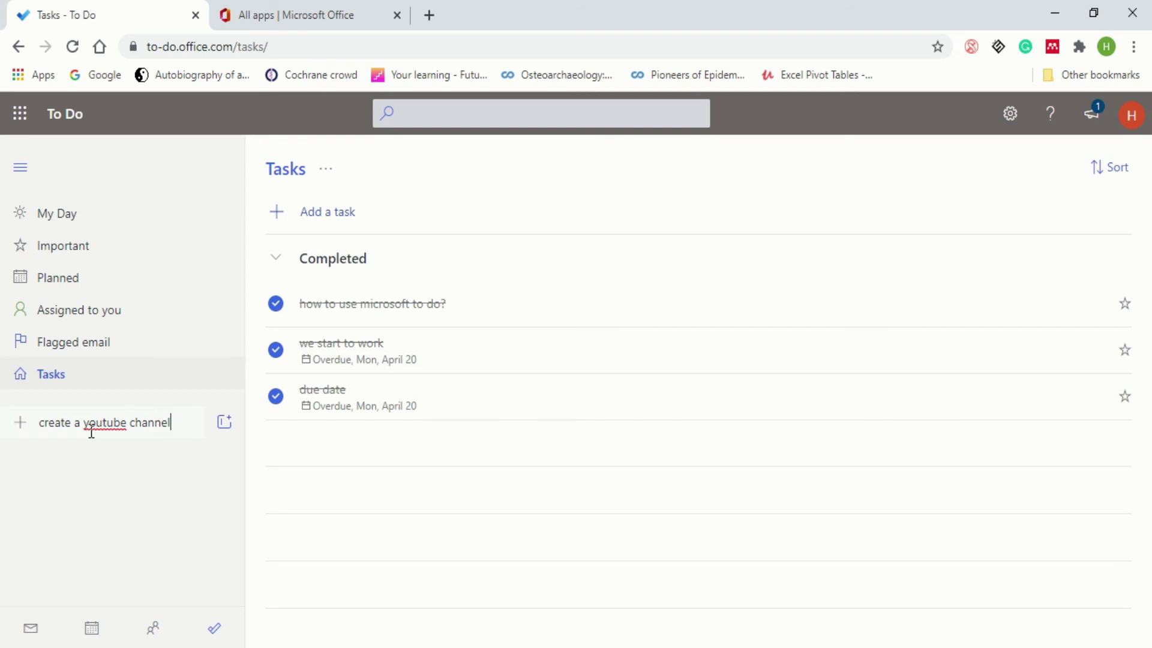
key("Return")
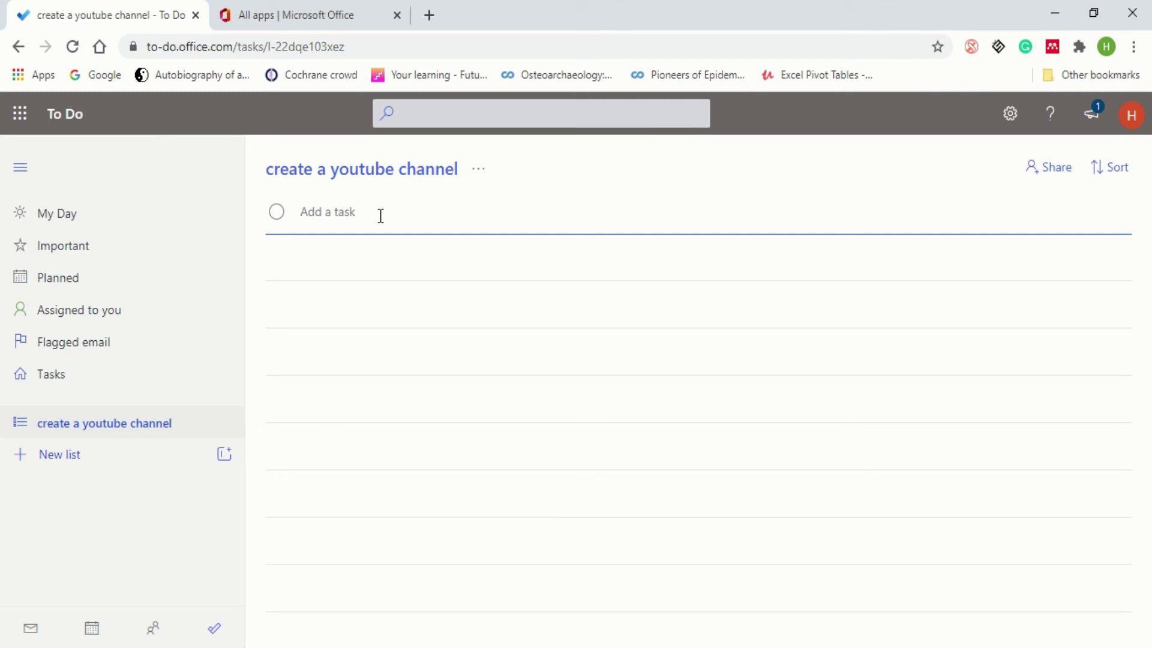
- Add four tasks: 'what is the idea behind the channel?', 'content', 'editing software' and 'camers'
type("what is the idea behind the ")
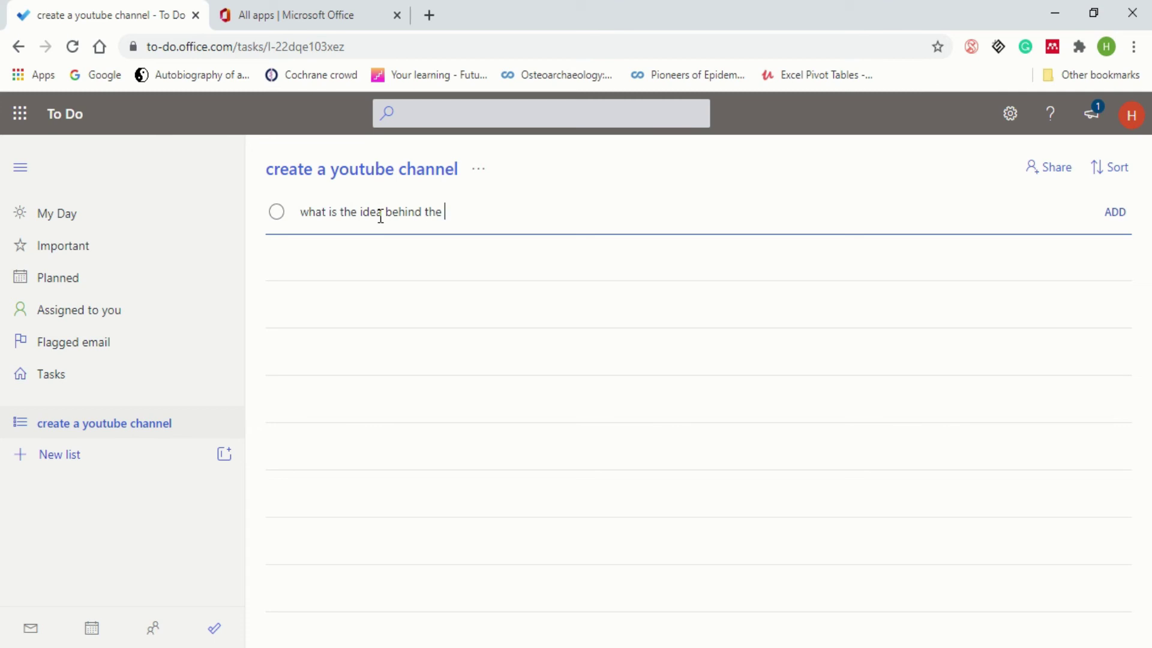
type("channel?")
key("Return")
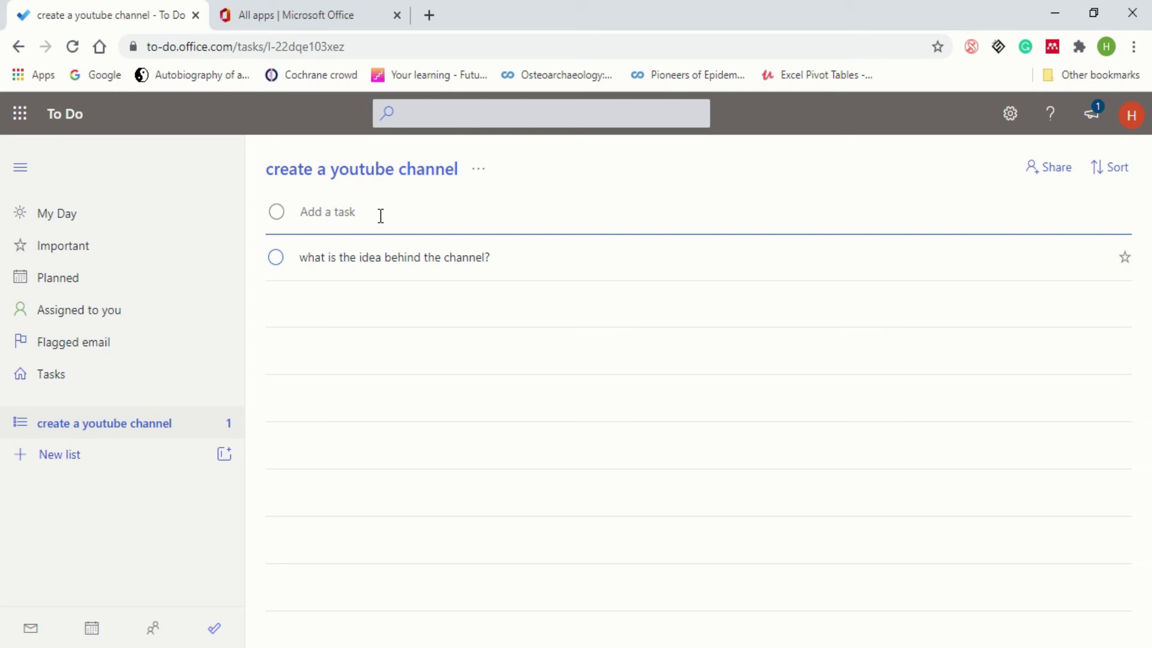
type("conten")
key("BackSpace")
type("nt")
key("Return")
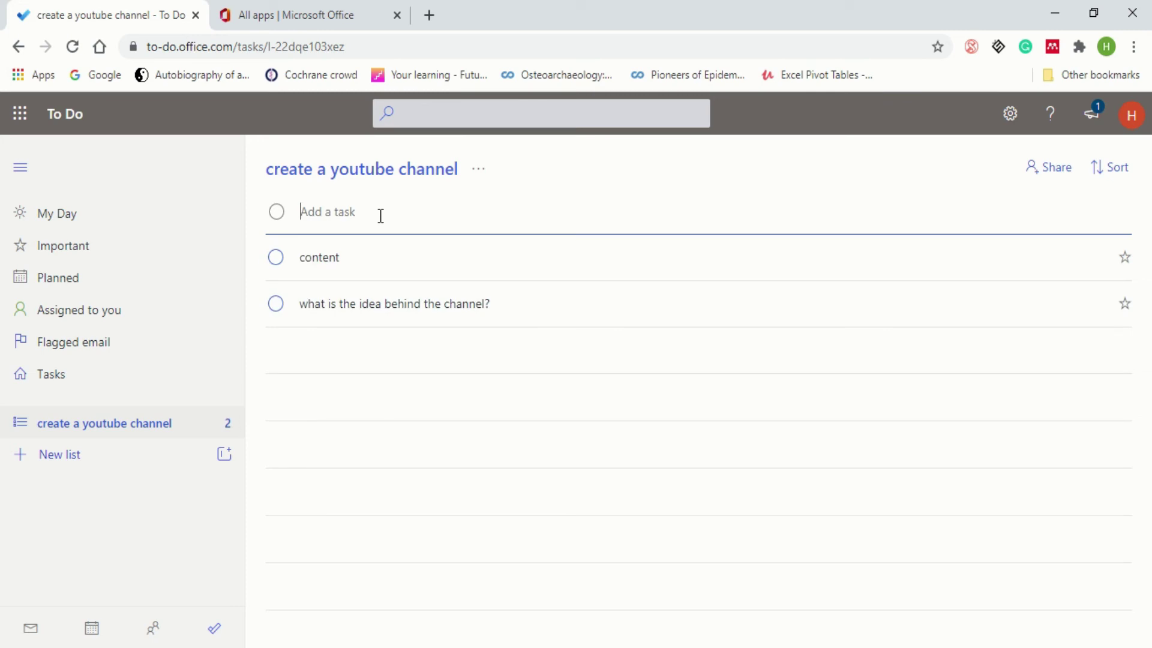
type("editing software")
key("Return")
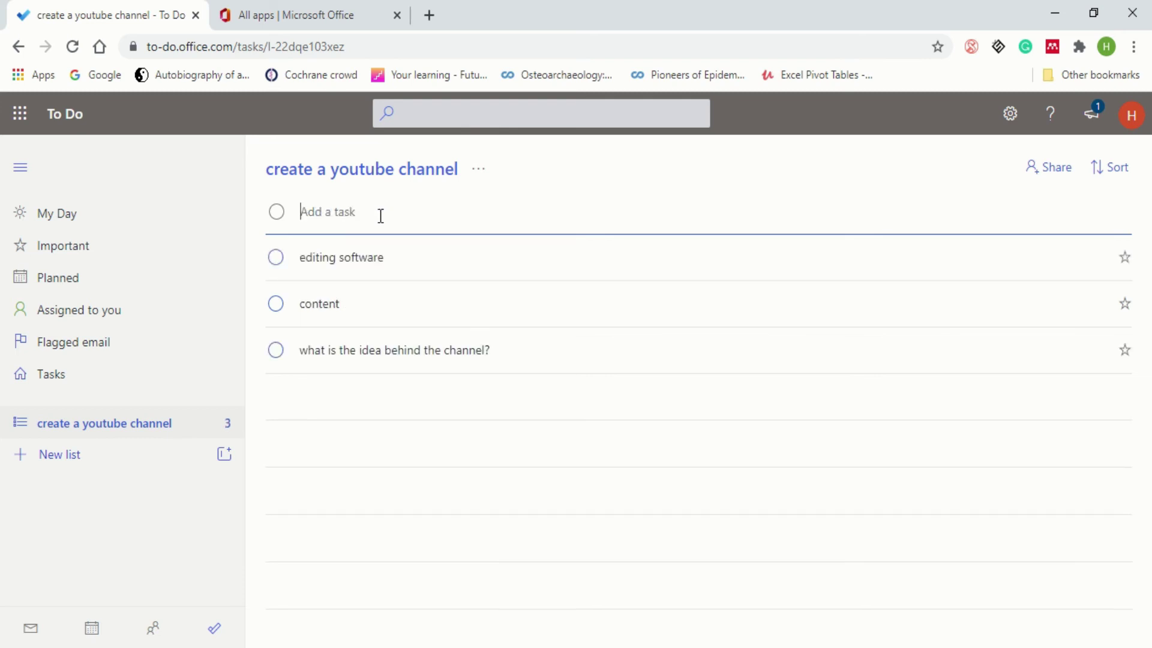
type("camers")
key("Return")
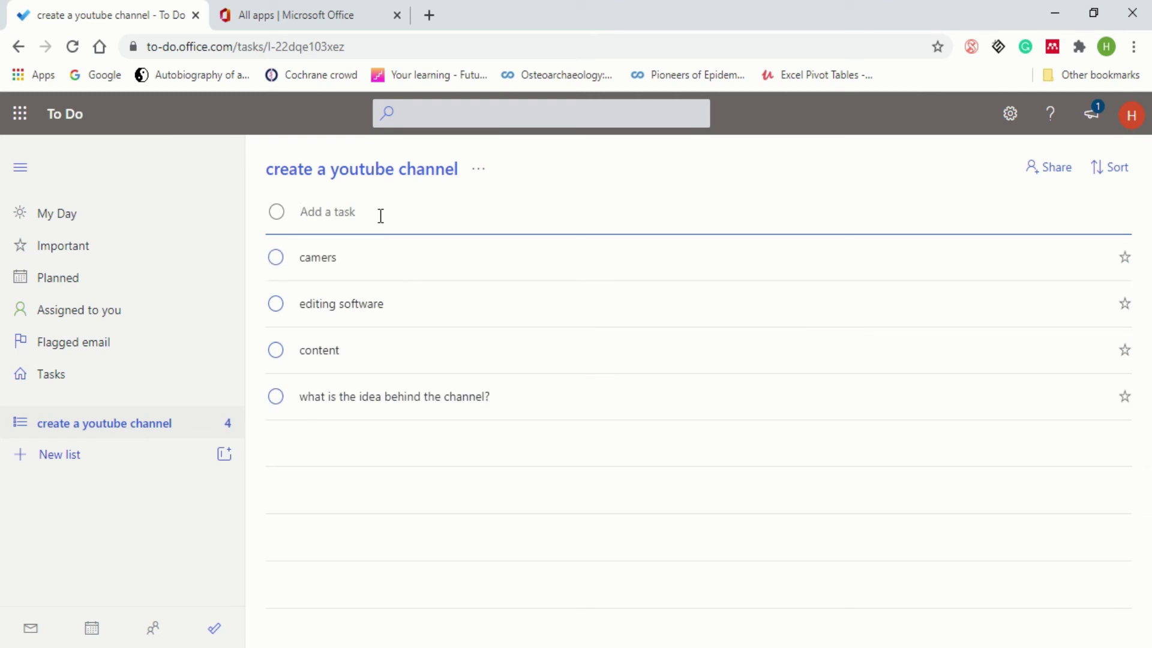
- Correct the task title 'camers' to 'camera'
left_click(356, 270)
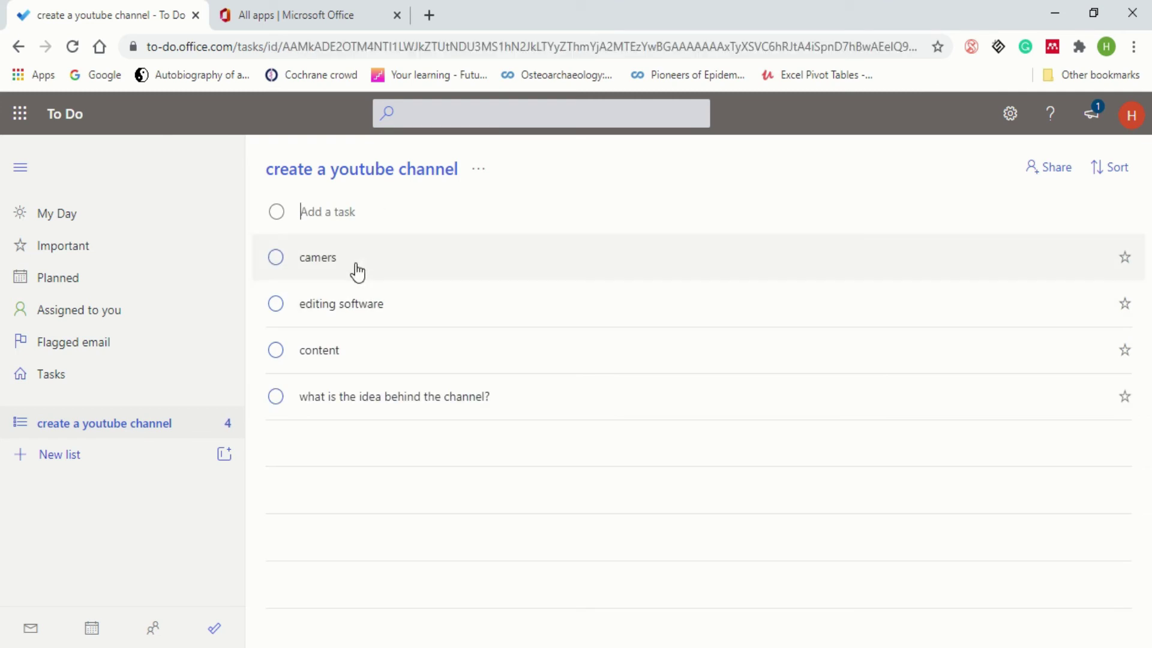
left_click(936, 174)
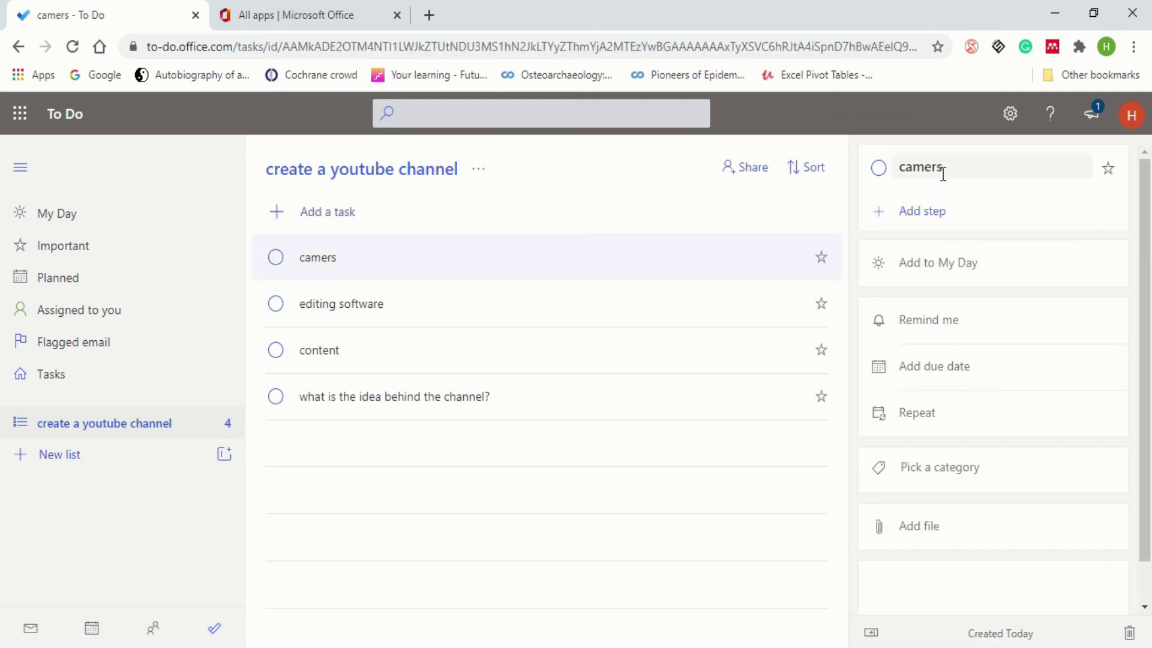
left_click(952, 174)
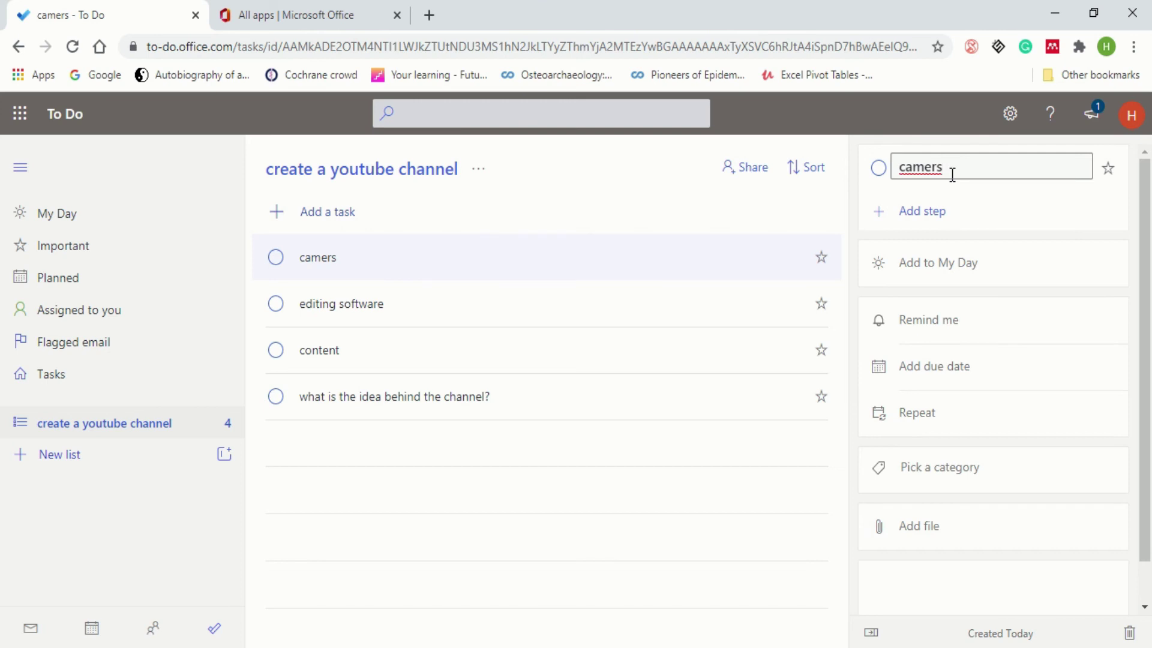
key("BackSpace")
type("a")
key("Return")
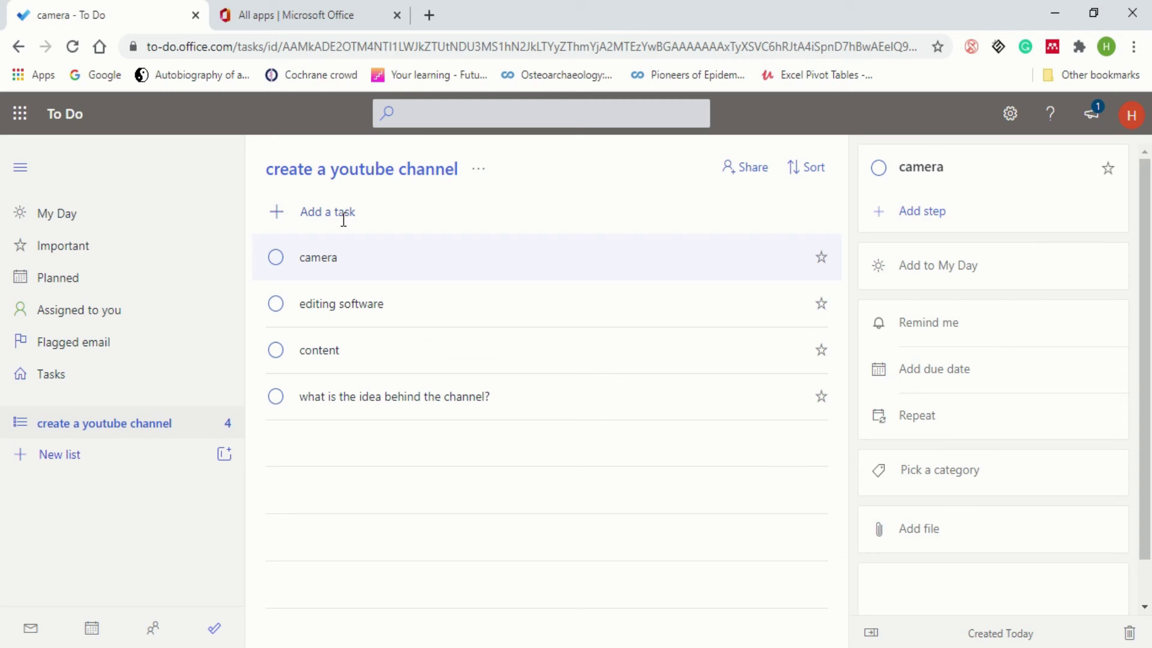
- Add the tasks 'microphone' and 'name of your youtube channel' to the list
left_click(344, 220)
type("microphone")
key("Return")
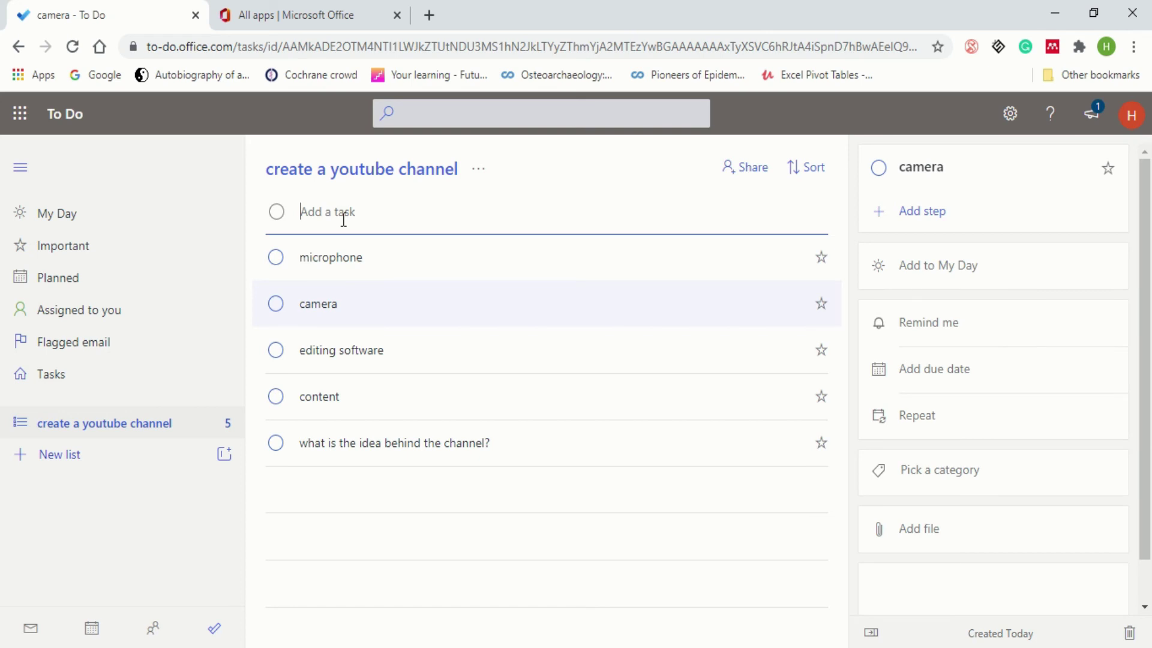
type("name of your youtube channel")
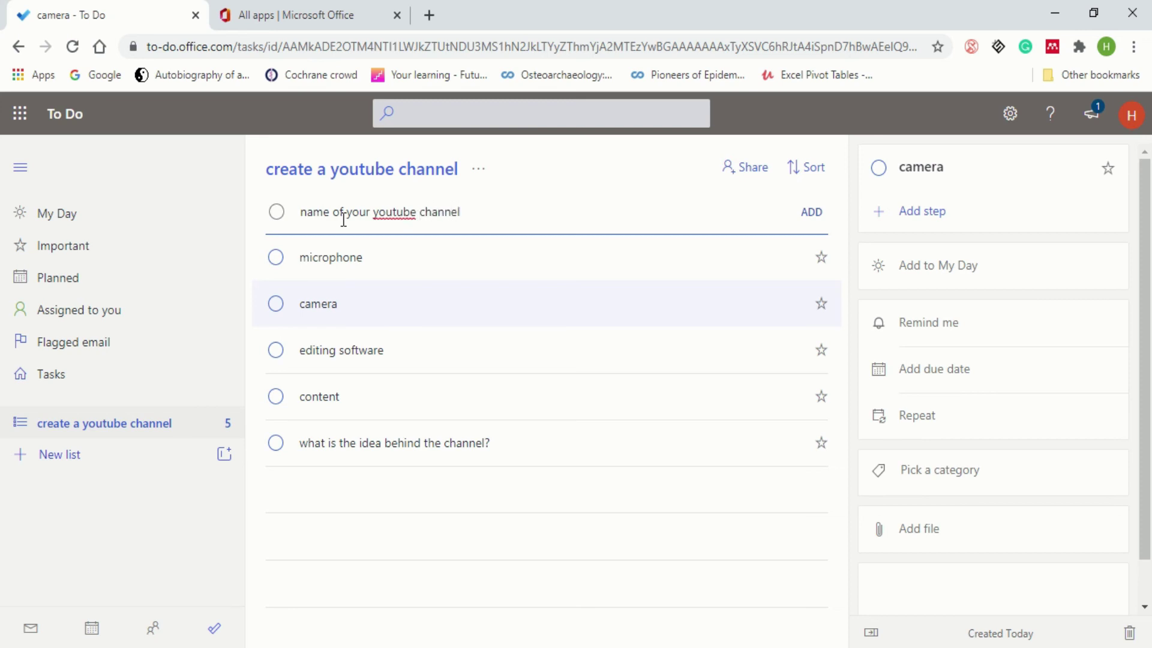
key("Return")
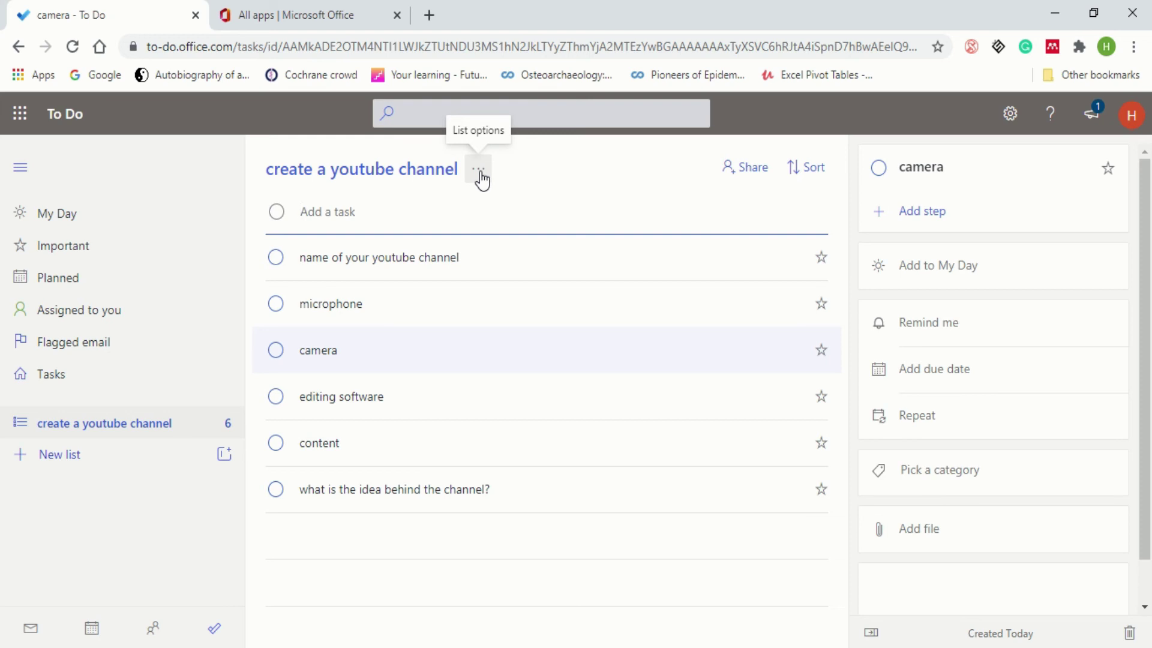
- Change the 'create a youtube channel' list theme to purple through List options
left_click(480, 174)
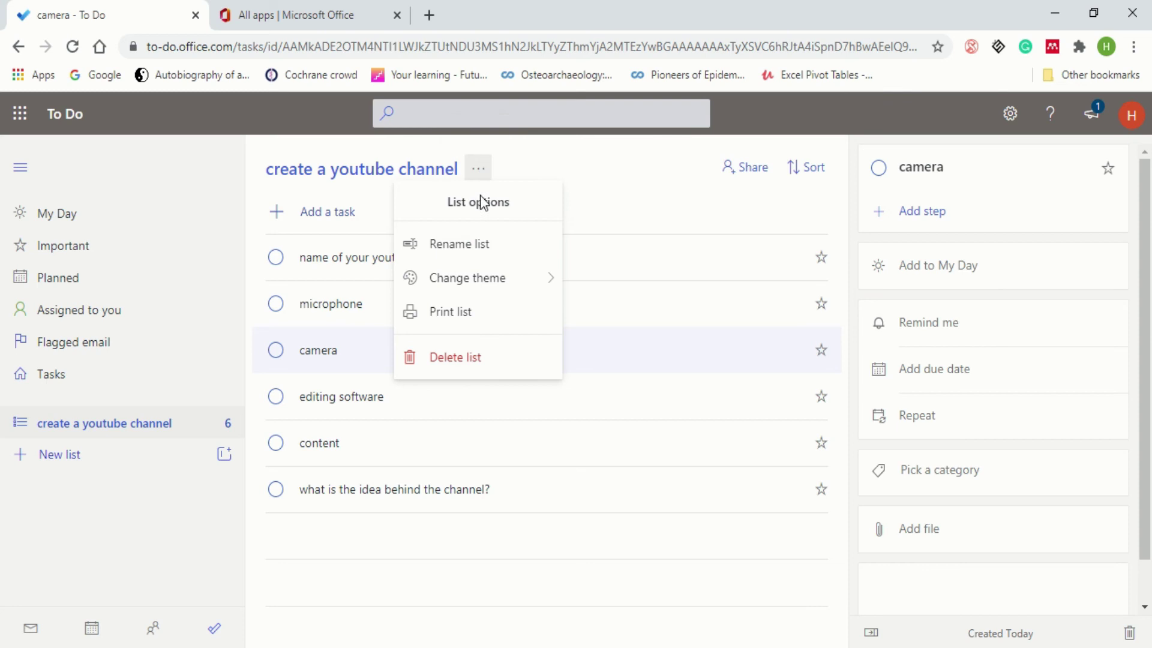
mouse_move(484, 291)
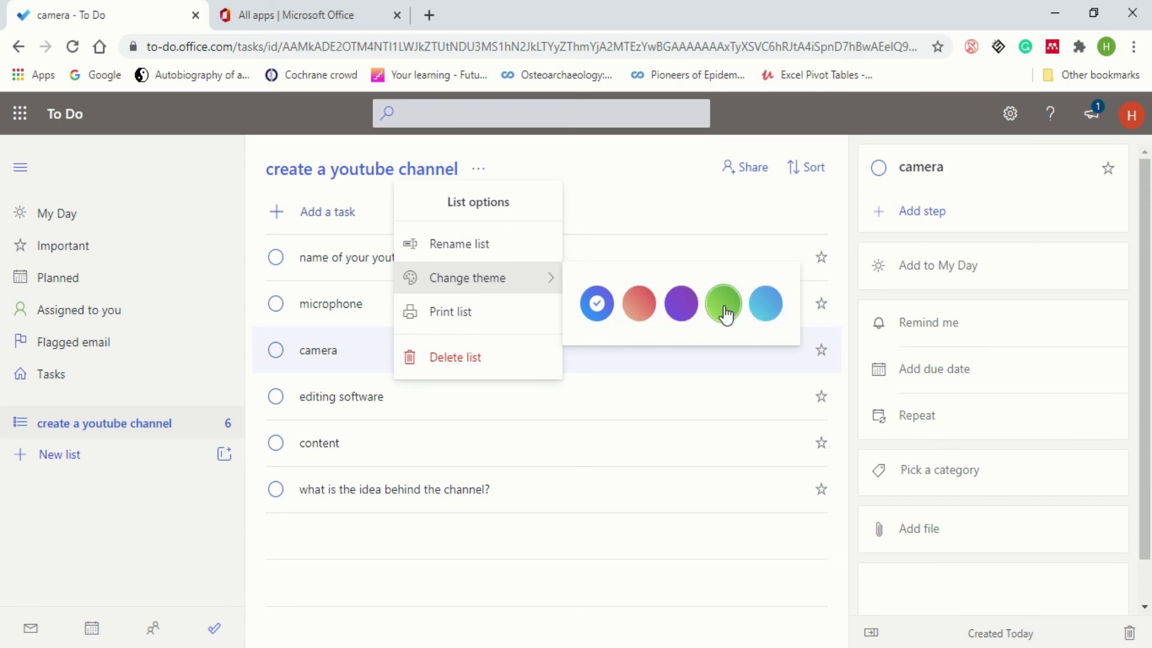
left_click(693, 311)
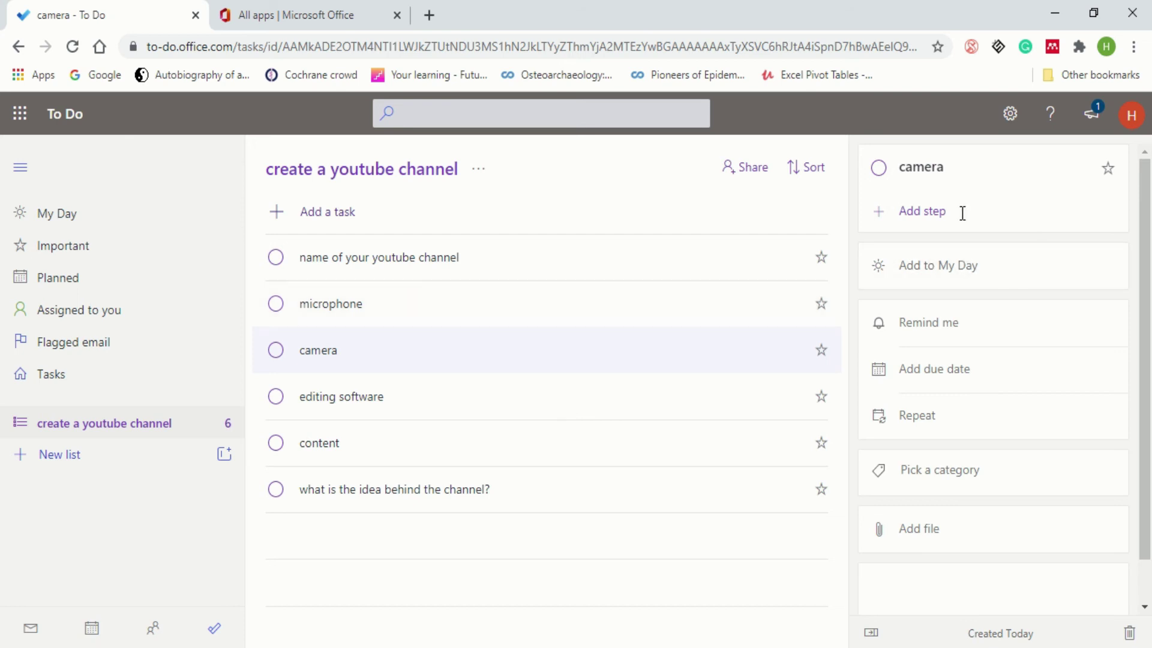
- Give the channel-idea task four steps: 'what are my expertise?', 'what my aspiration?', 'what is my audience?', 'take expert advice'
left_click(355, 502)
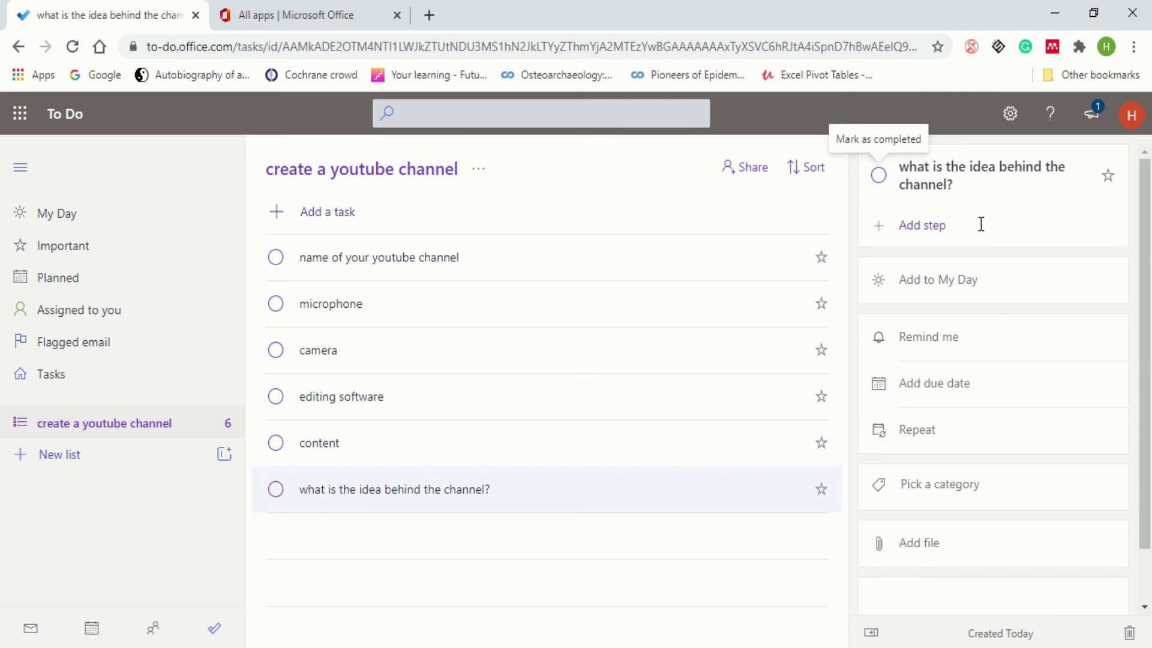
left_click(923, 228)
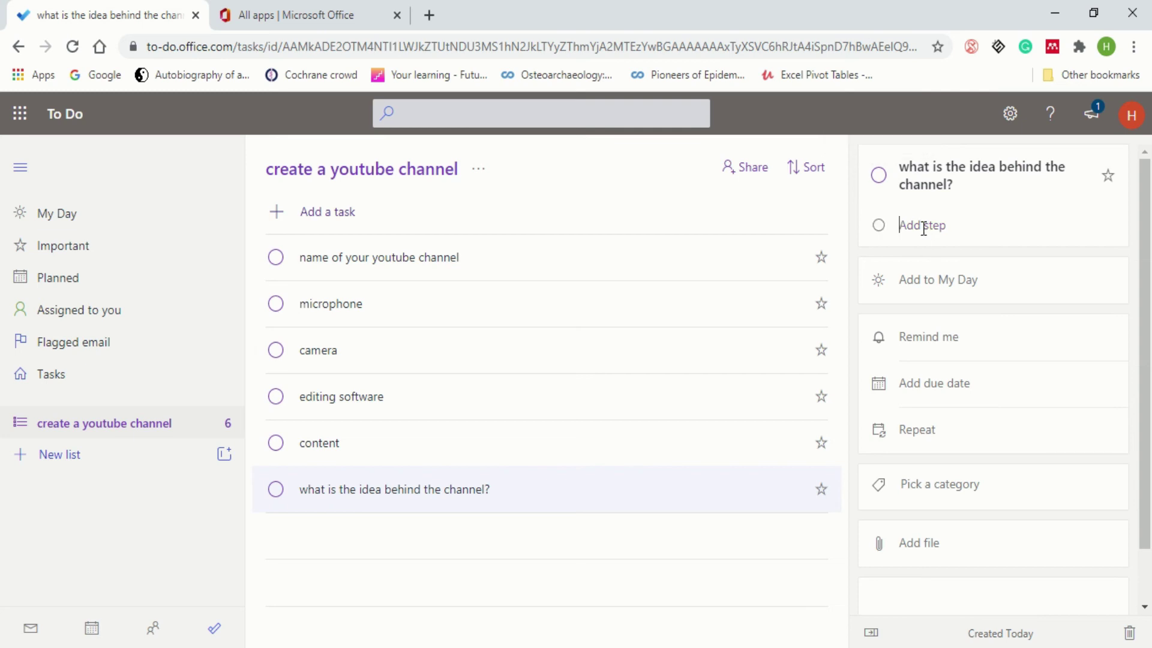
type("what are my exp")
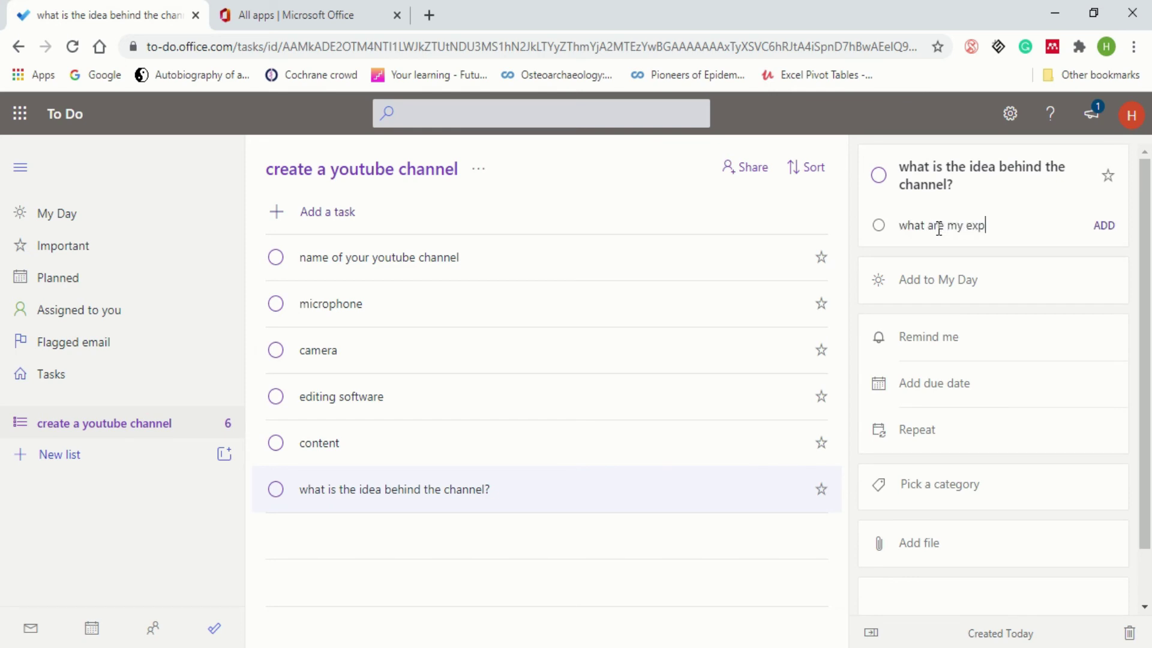
type("ertise?")
key("Return")
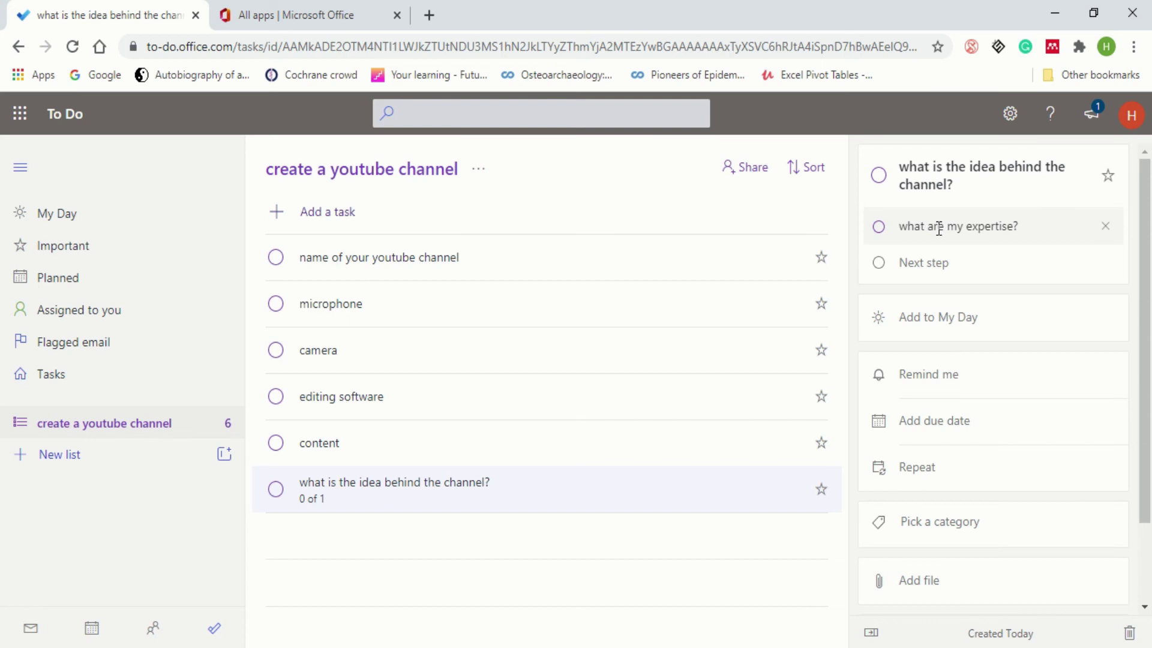
type("what my aspoi")
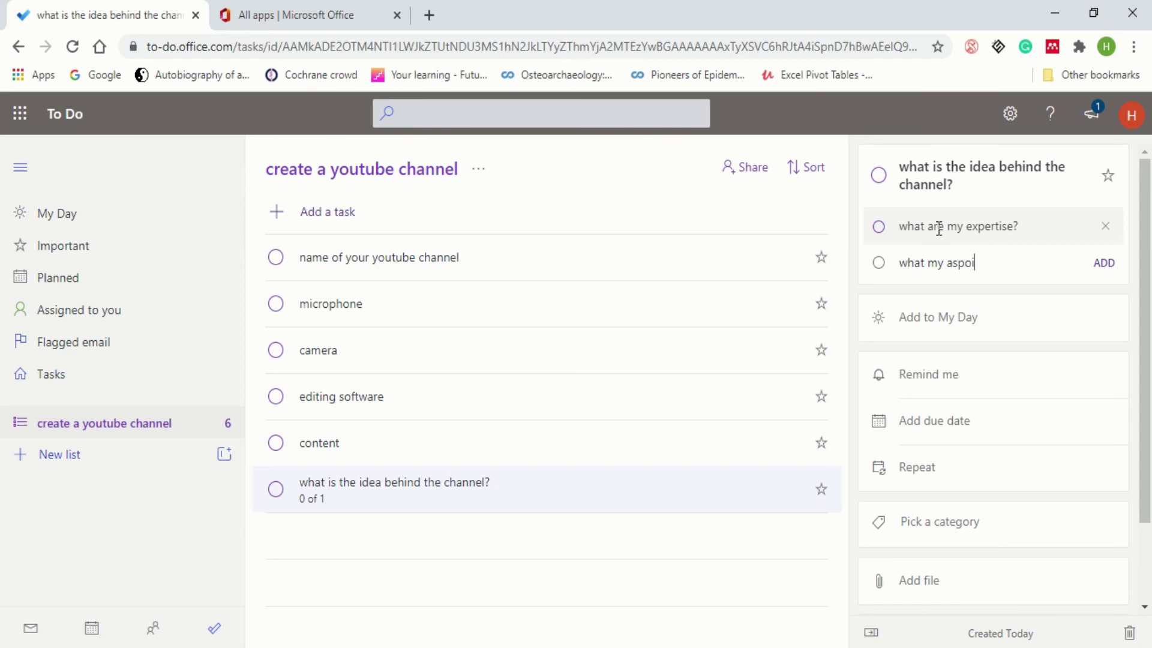
key("BackSpace")
type("iration?")
key("Return")
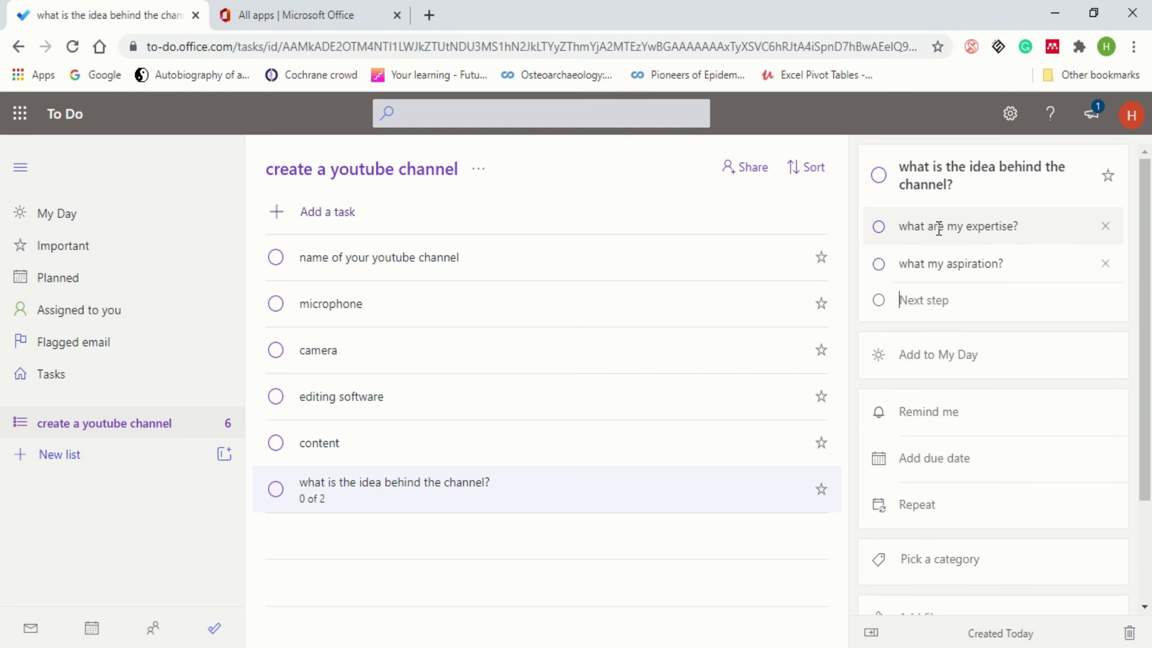
type("what is my audien")
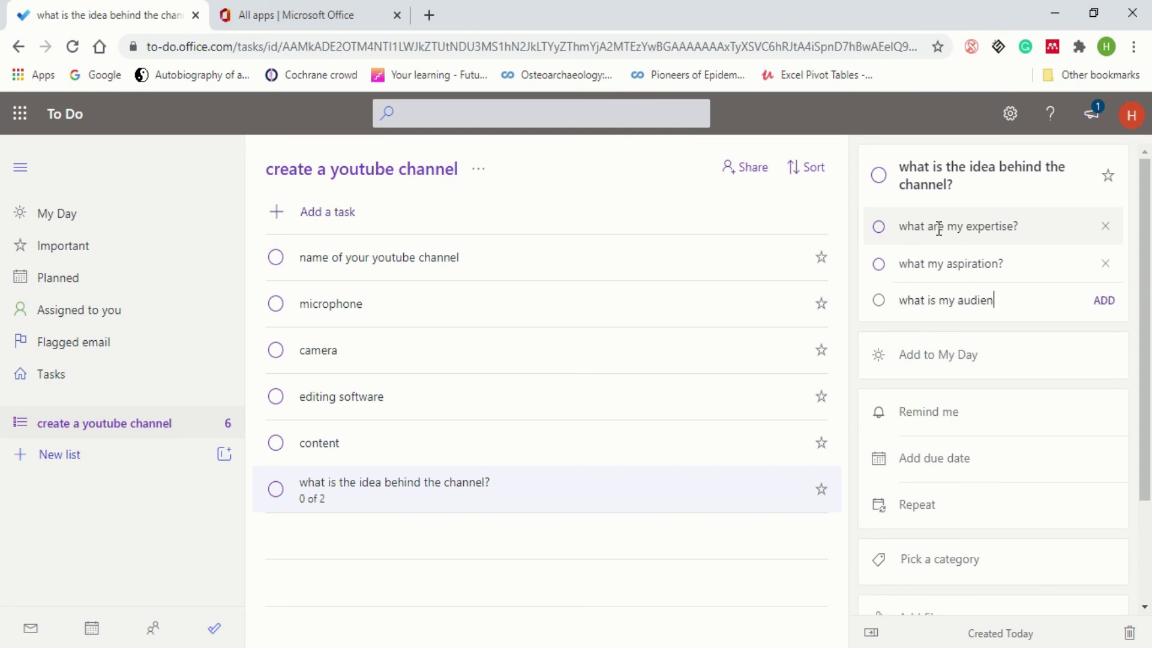
type("ce?")
key("Return")
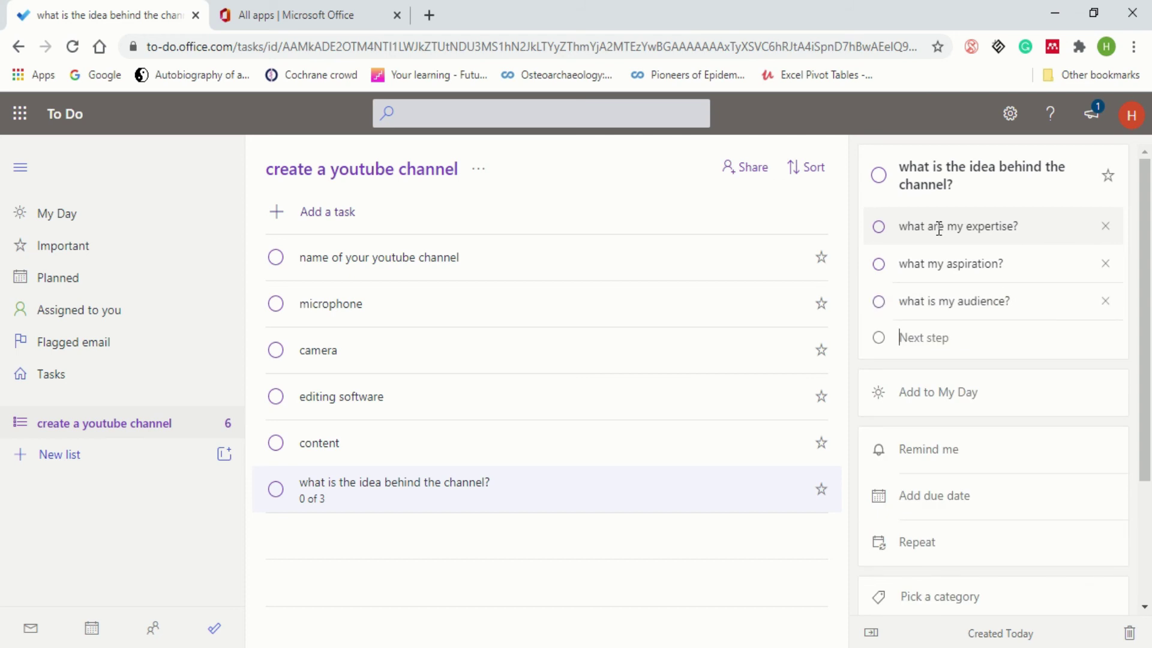
type("take expert advice")
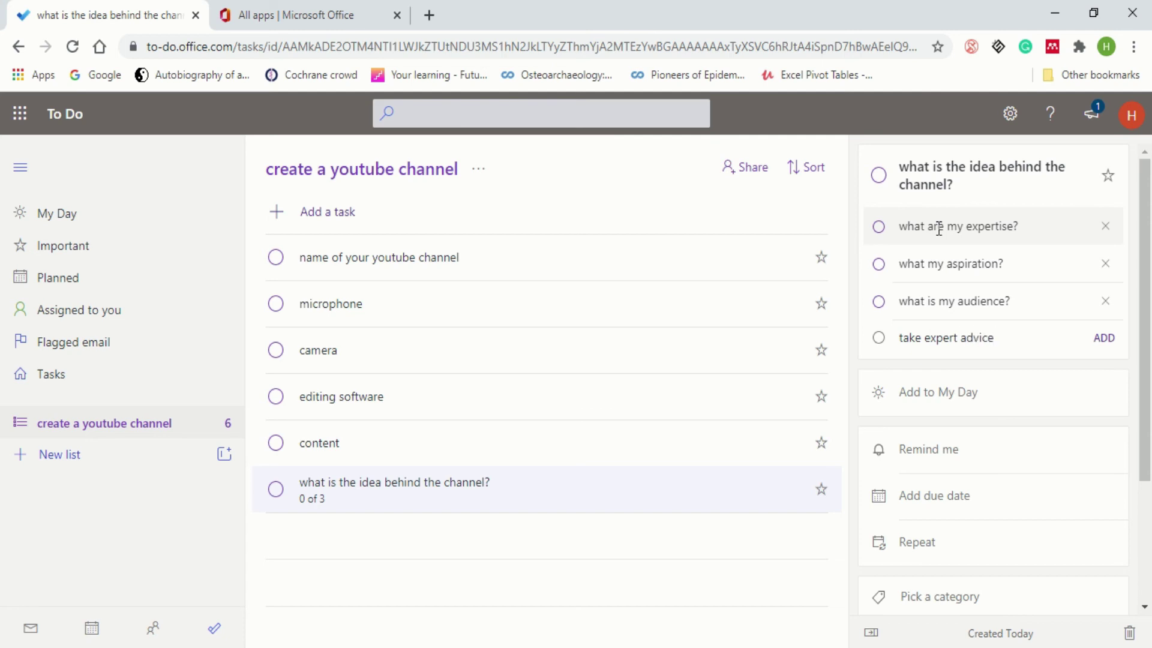
key("Return")
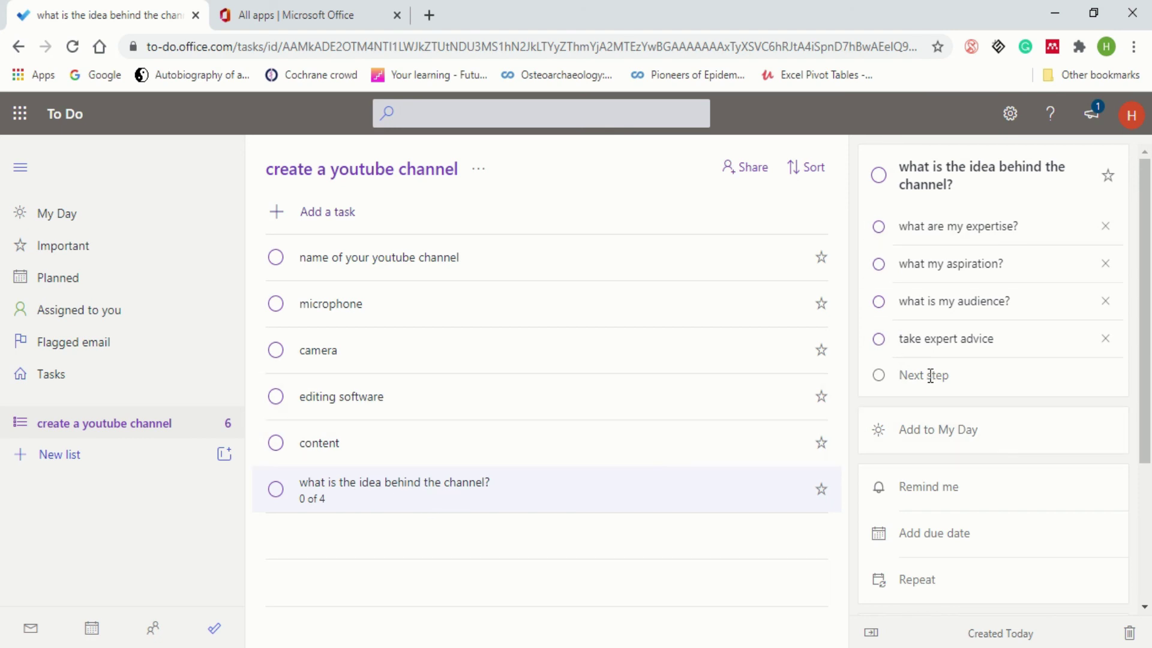
- Add the channel-idea task to My Day and view it in the My Day list
scroll(930, 376, "down", 2)
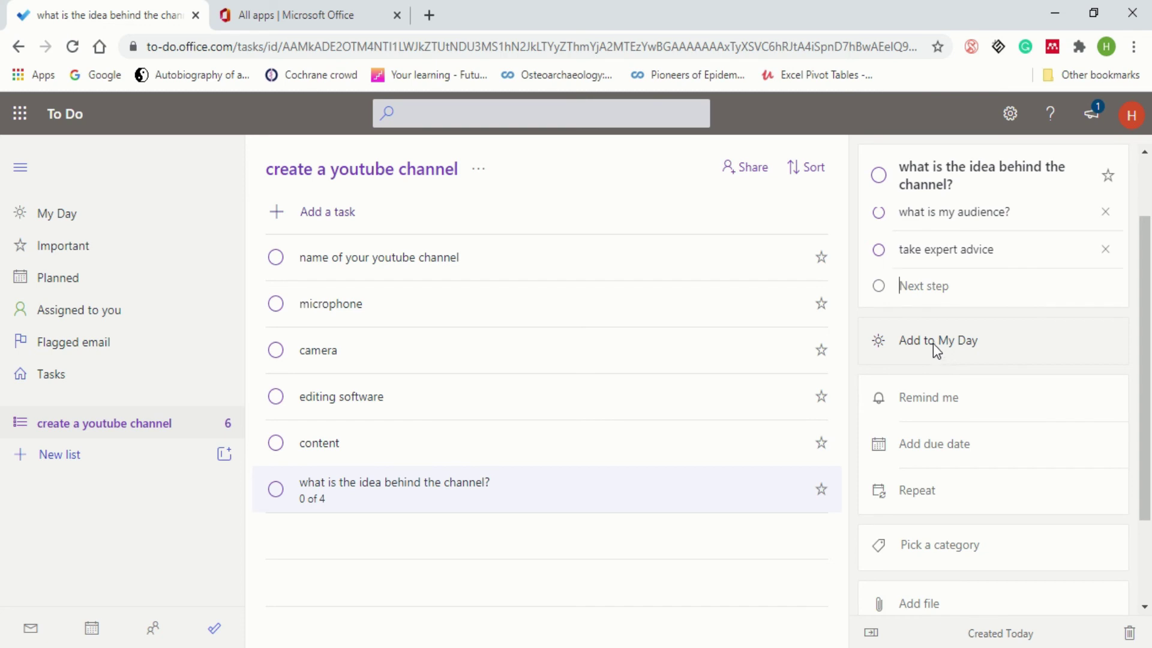
left_click(933, 343)
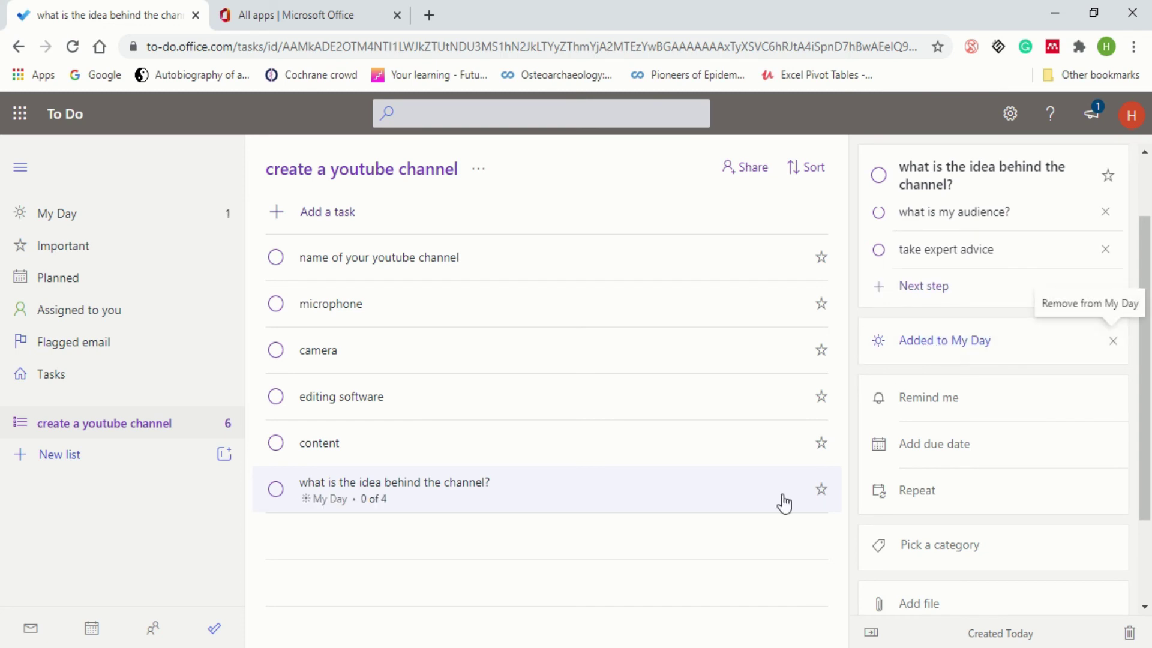
left_click(101, 227)
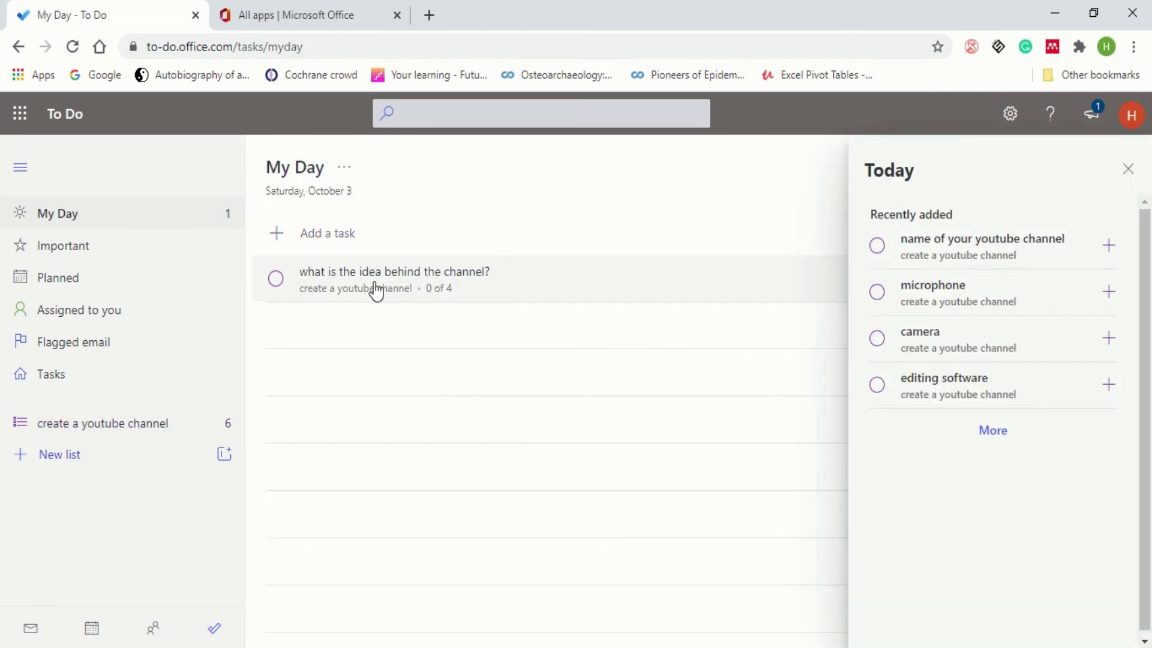
left_click(377, 288)
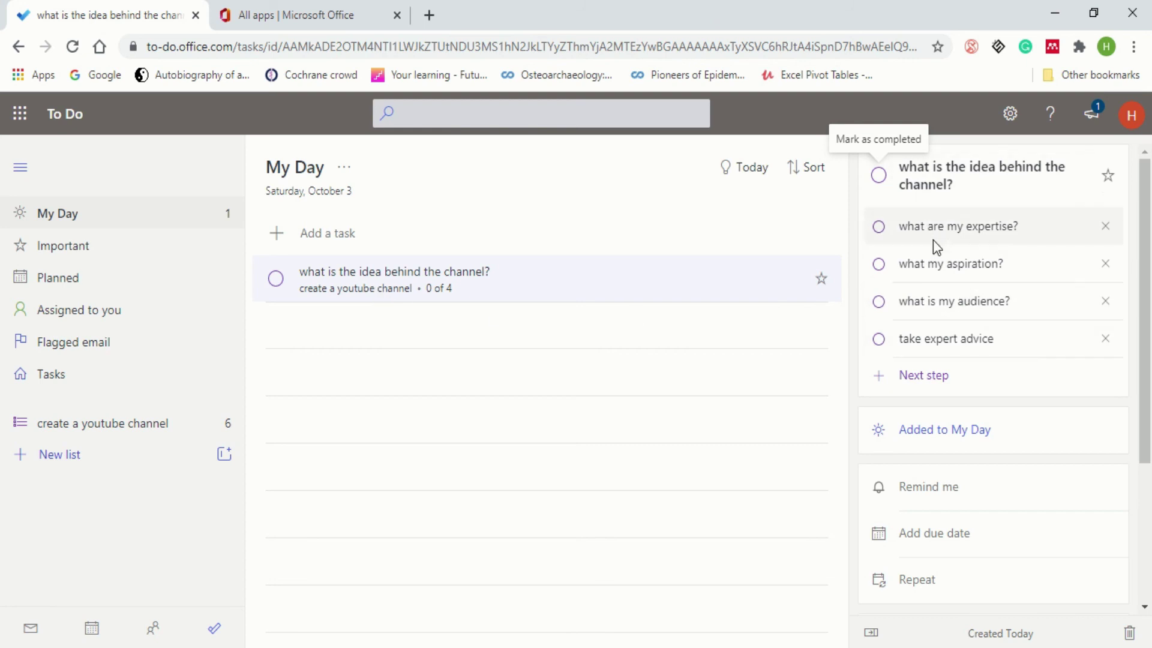
- Remove the channel-idea task from My Day and reopen the 'create a youtube channel' list
right_click(637, 285)
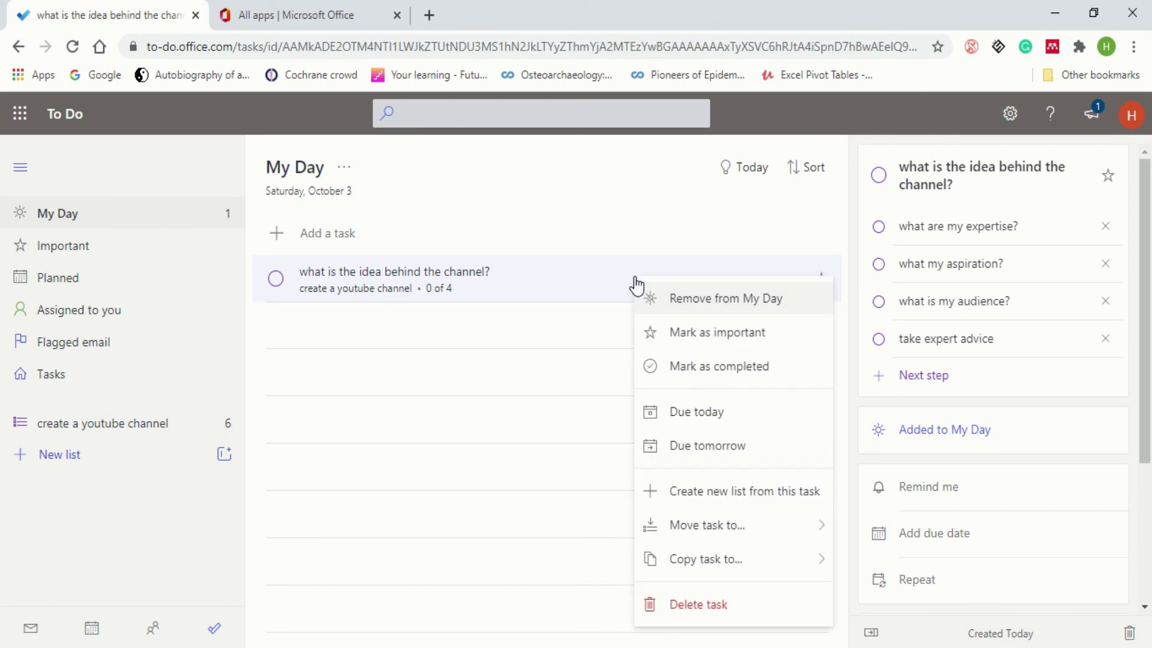
left_click(664, 299)
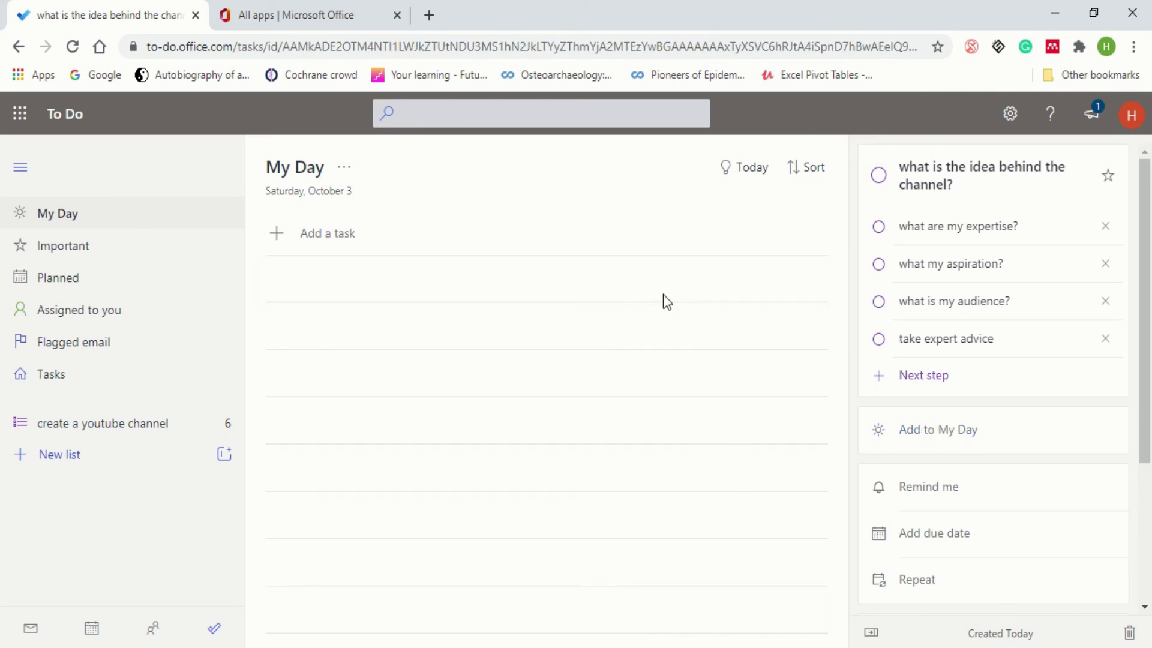
left_click(172, 438)
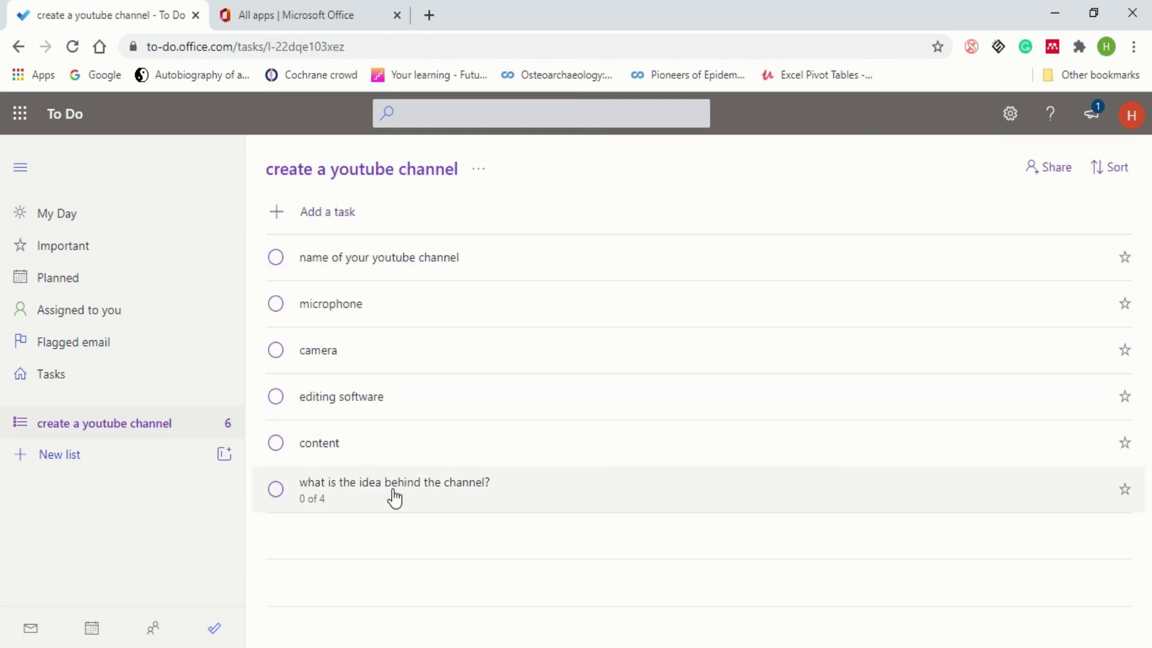
- Give the channel-idea task a 10:00 PM reminder today and a due date of tomorrow
left_click(394, 497)
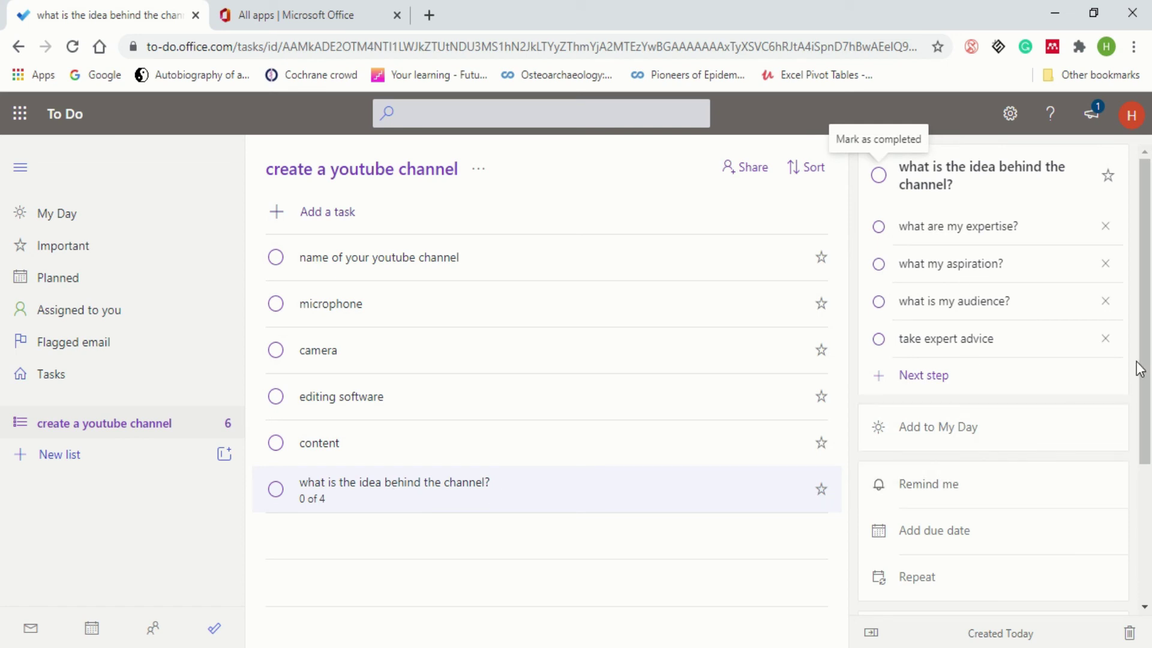
left_click_drag(1138, 368, 1142, 432)
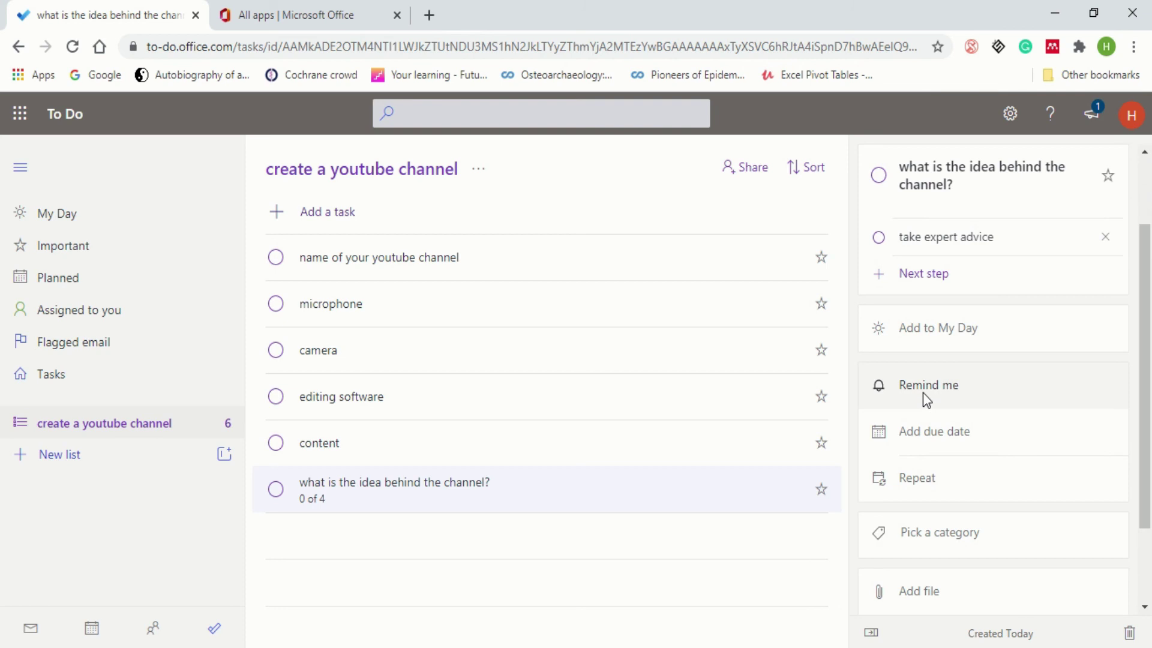
left_click(922, 394)
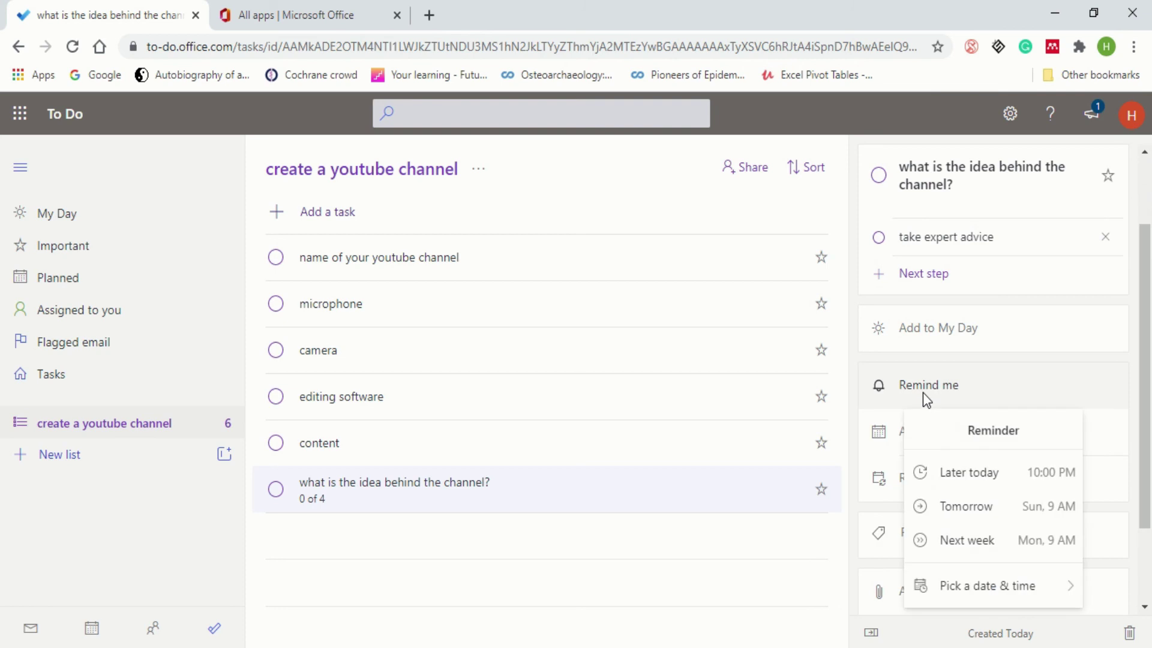
left_click(1011, 477)
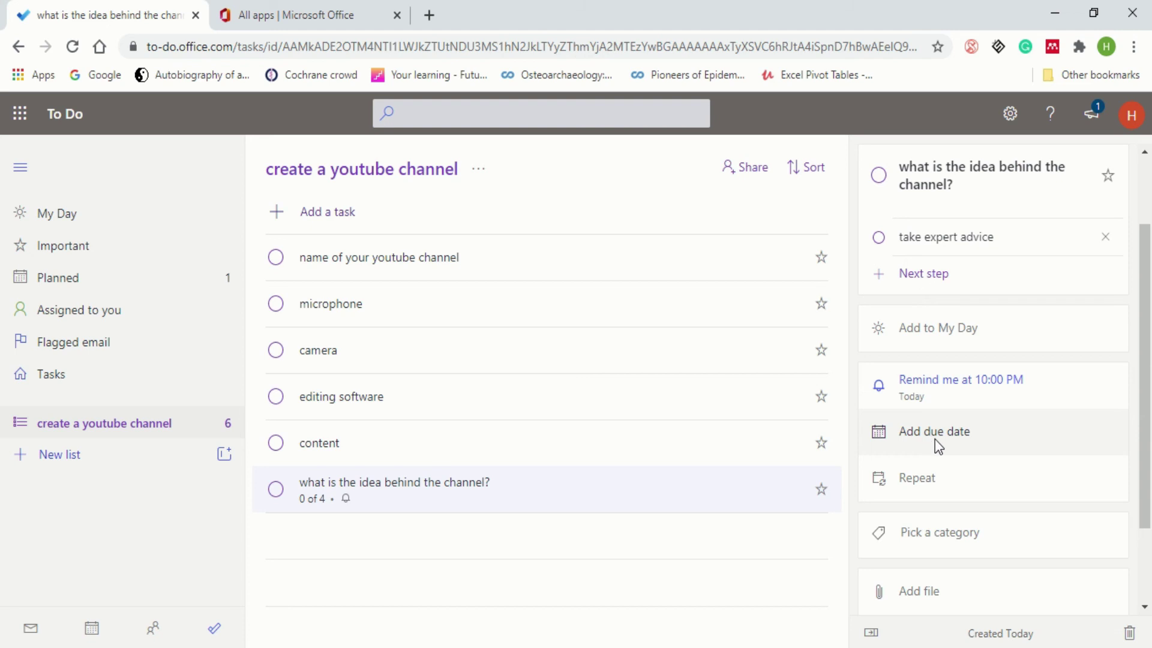
left_click(934, 439)
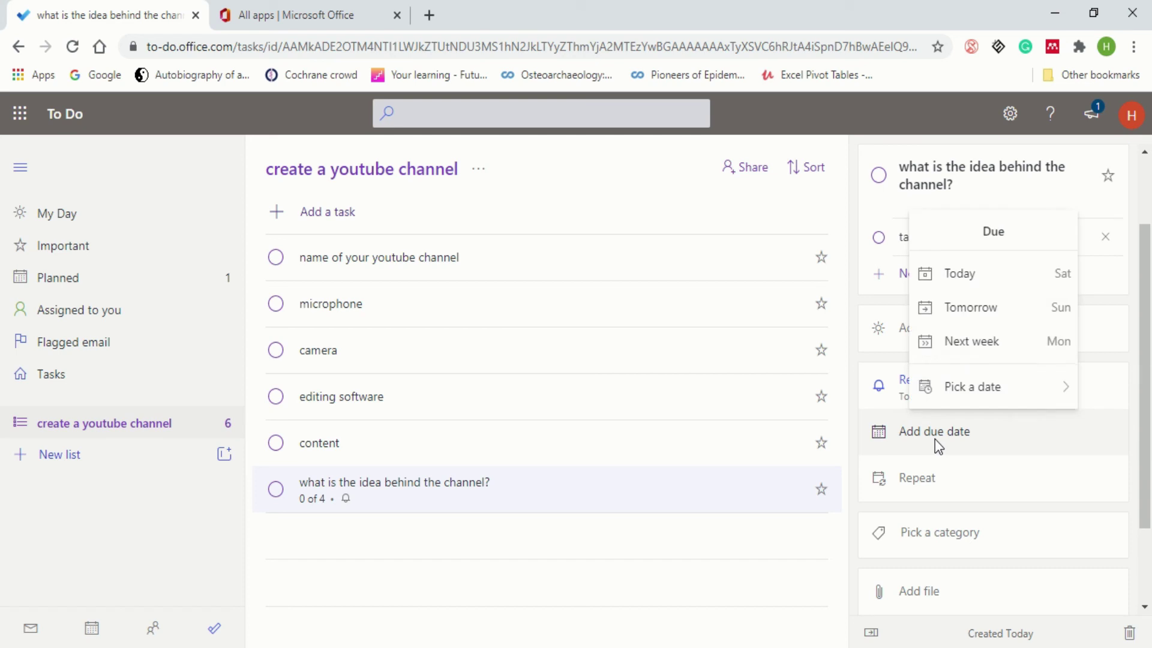
left_click(987, 310)
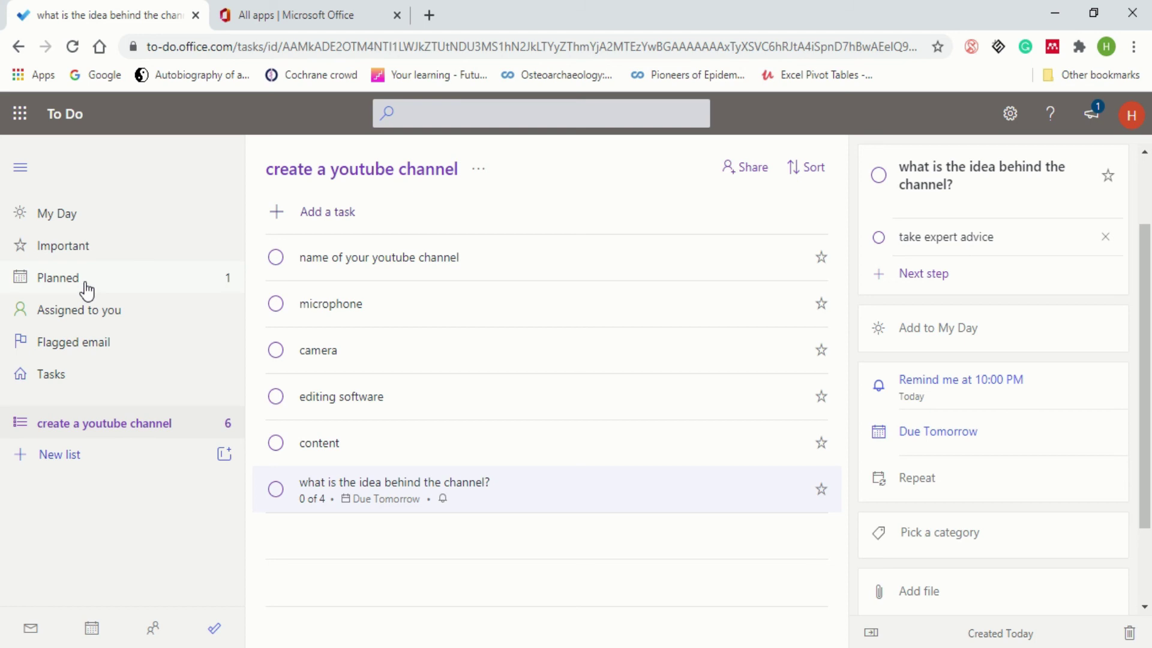
left_click(211, 288)
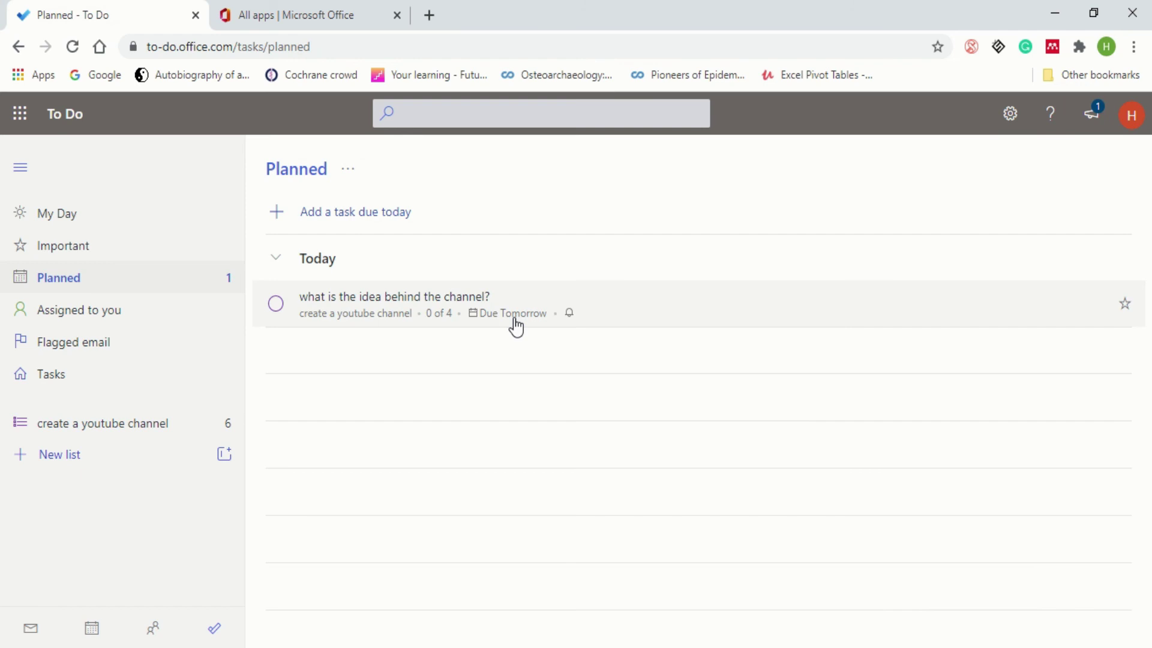
left_click(429, 296)
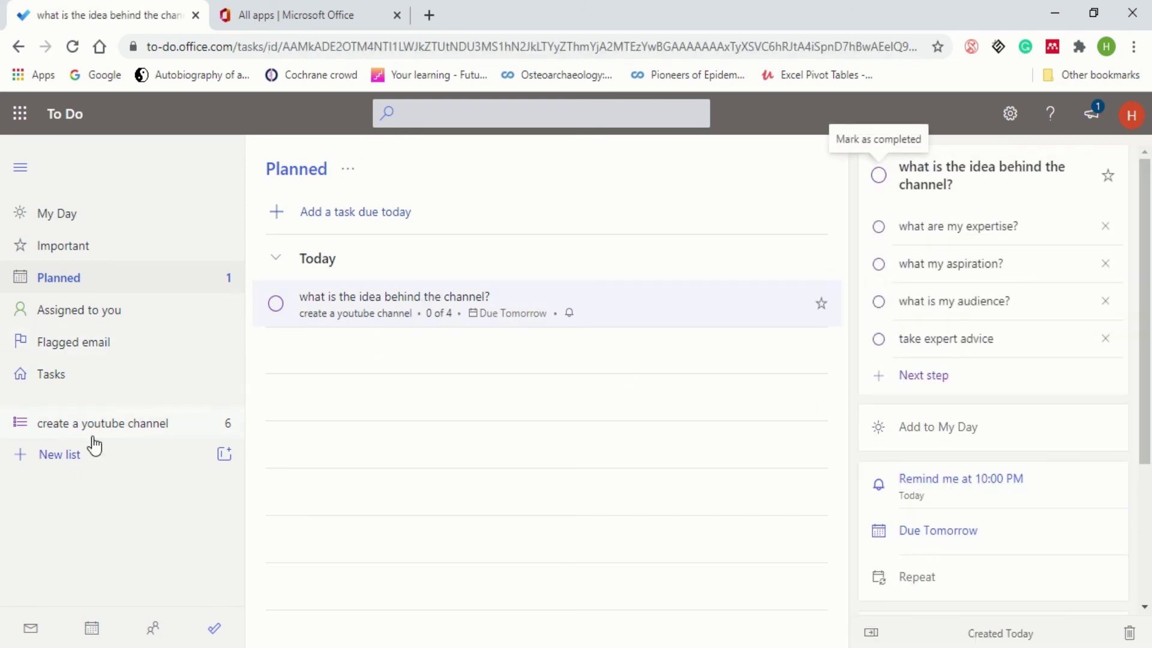
left_click(132, 430)
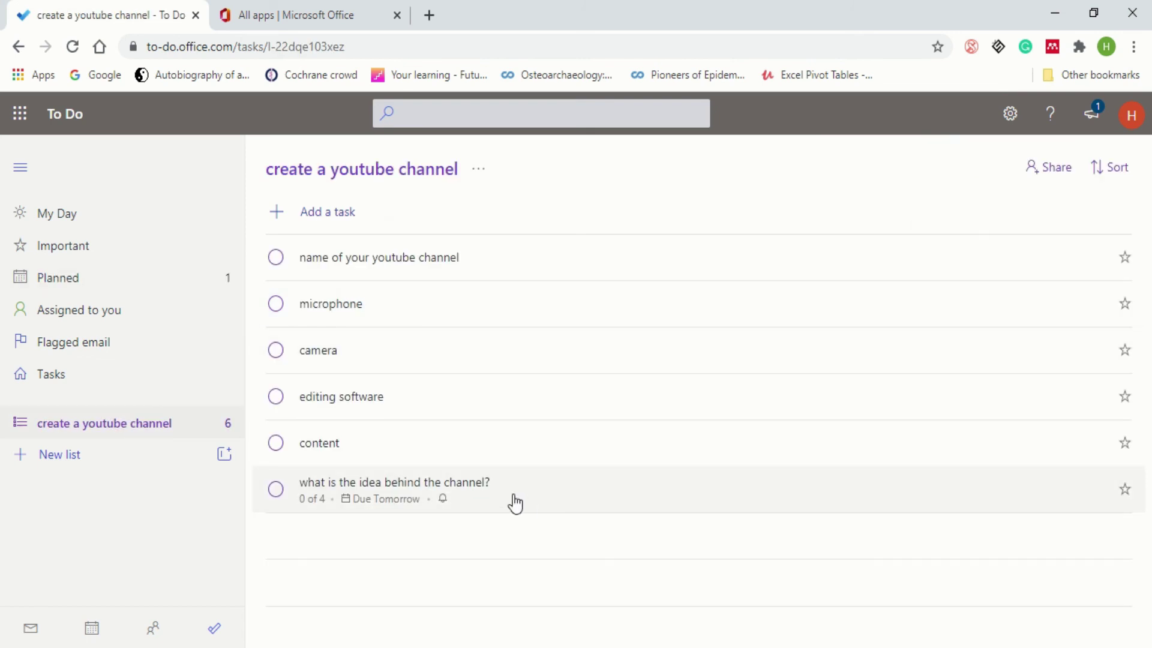
left_click(514, 503)
scroll(1081, 502, "down", 2)
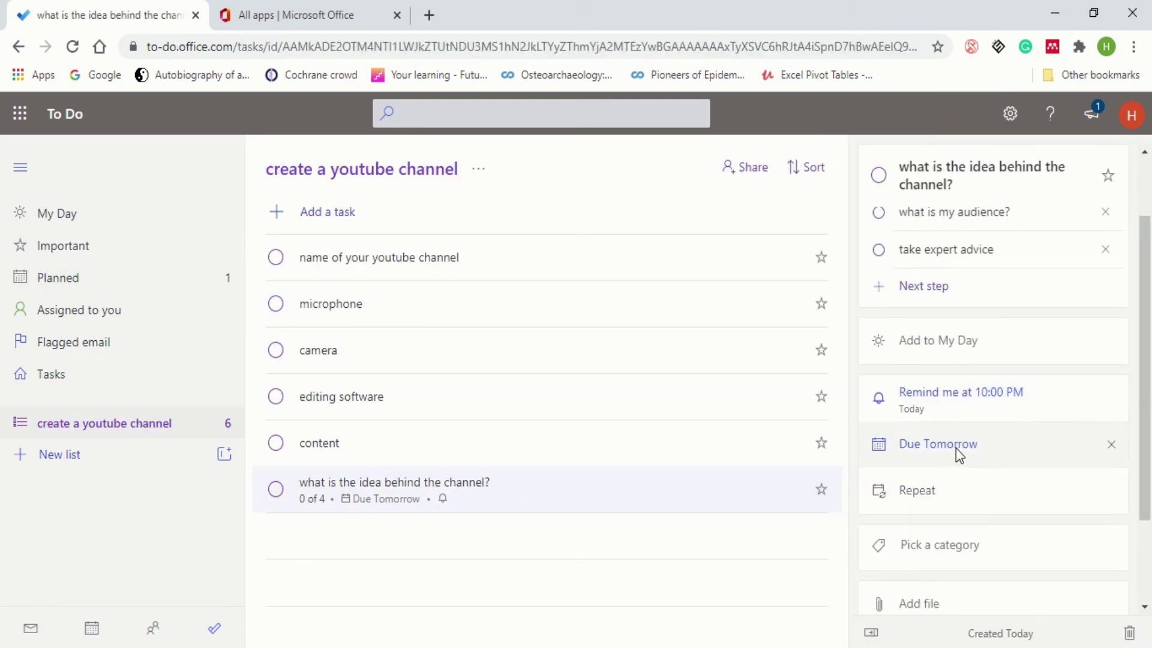
left_click(940, 495)
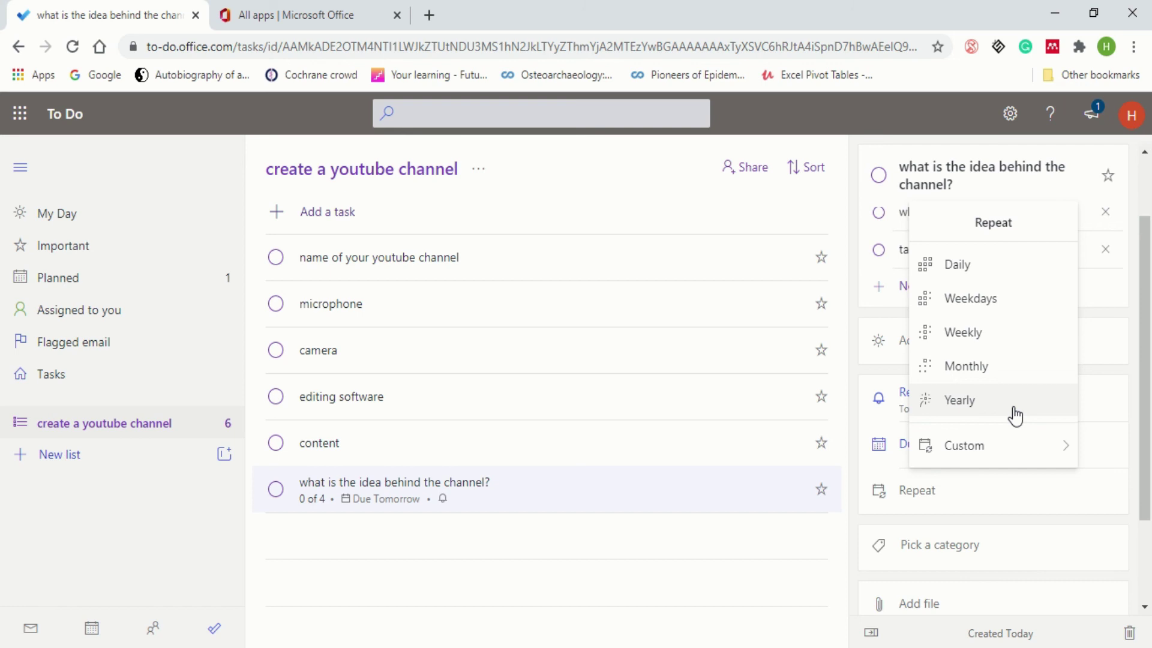
mouse_move(1003, 454)
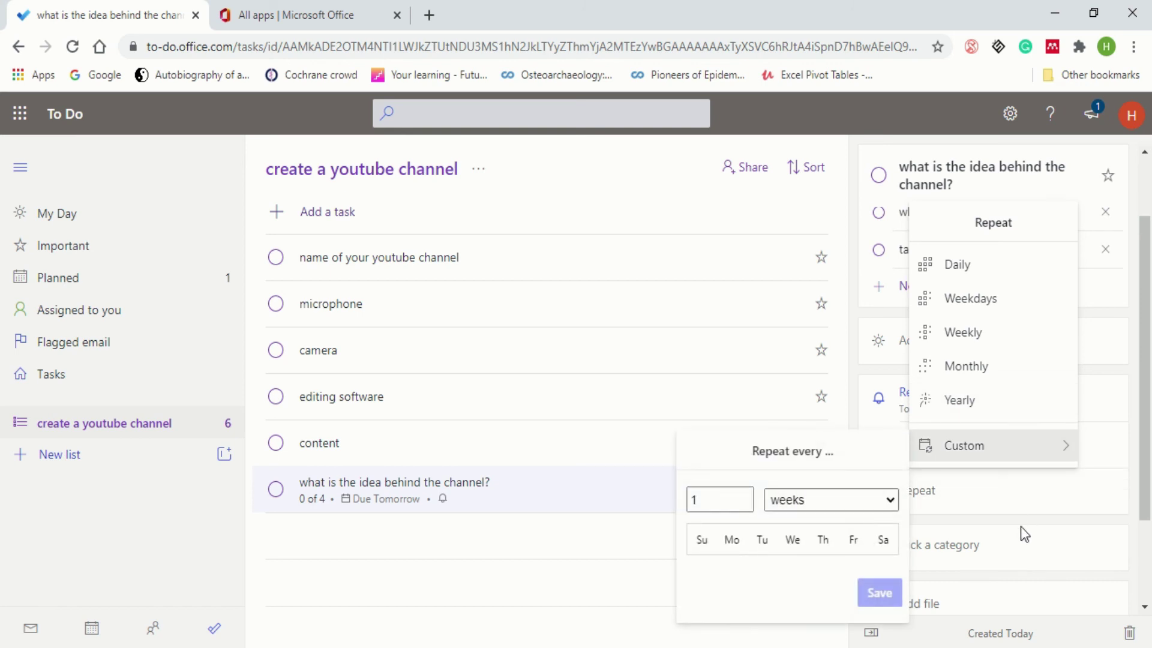
left_click(1059, 541)
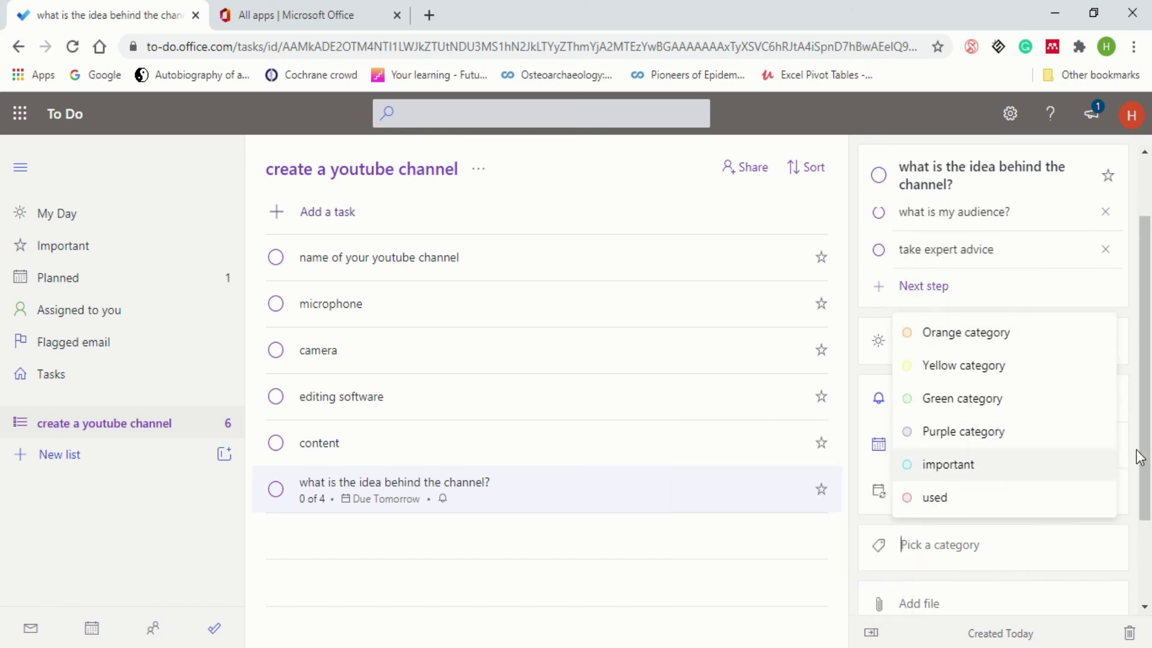
left_click_drag(1139, 458, 1146, 540)
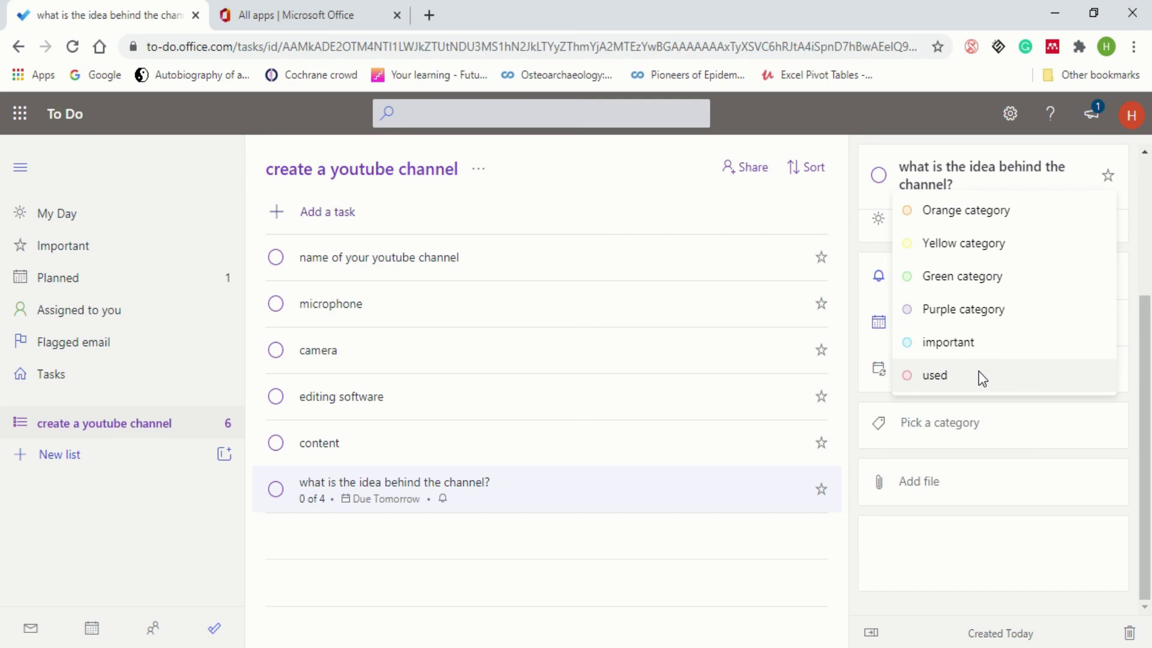
left_click(939, 493)
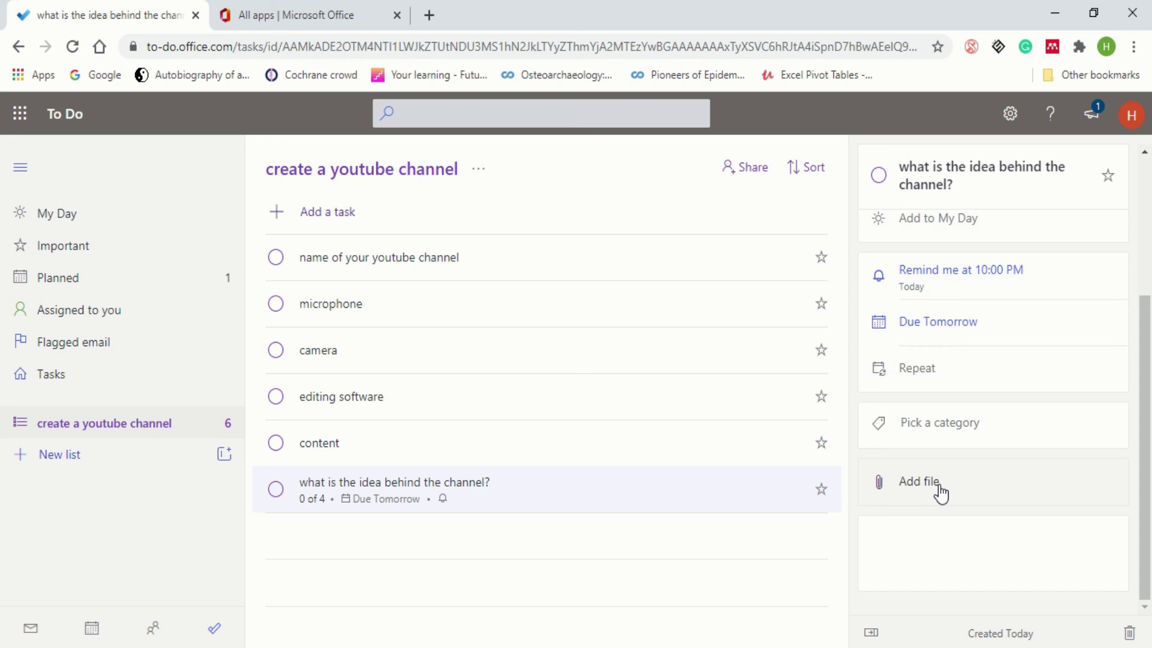
left_click(938, 484)
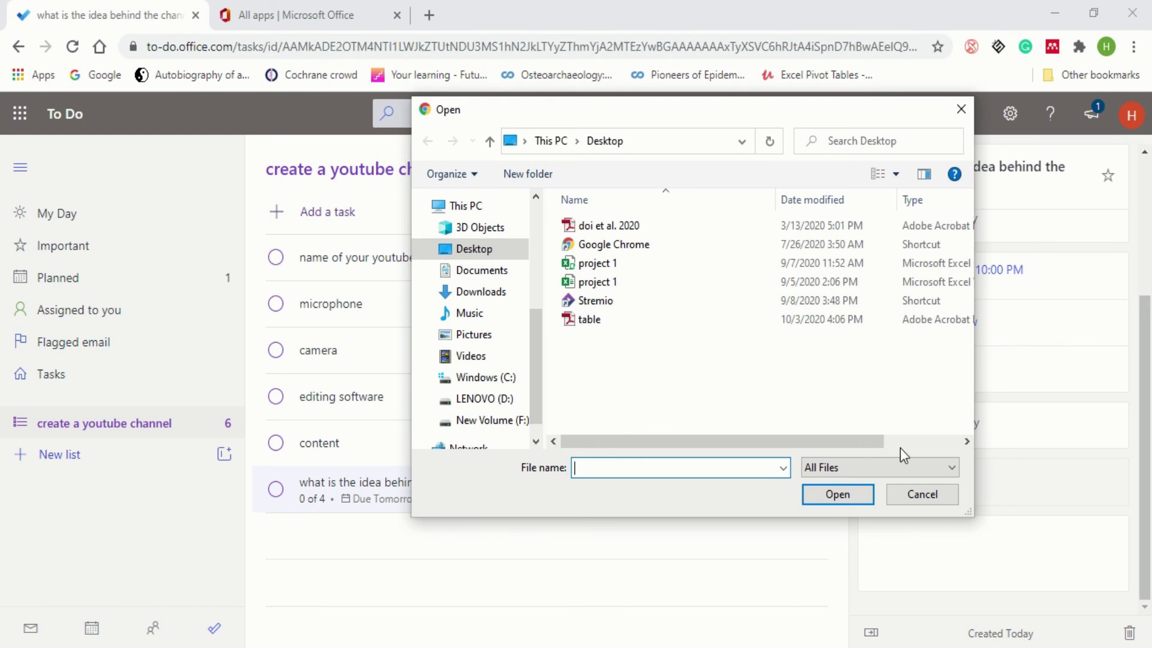
left_click(960, 120)
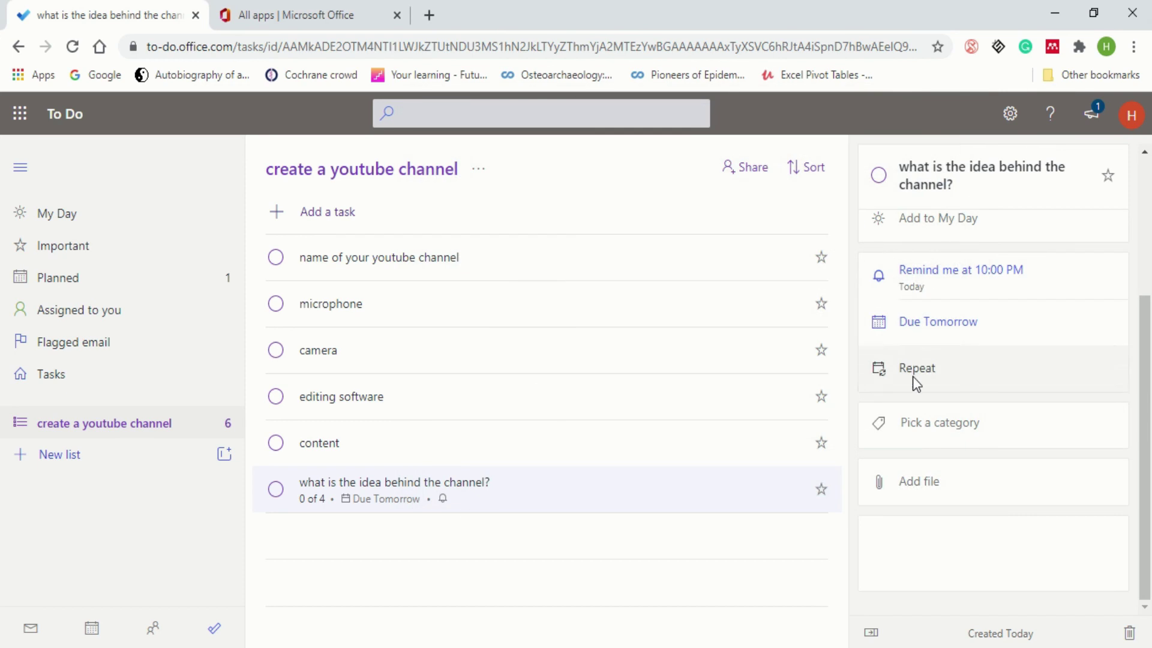
scroll(989, 447, "up", 3)
scroll(989, 447, "up", 1)
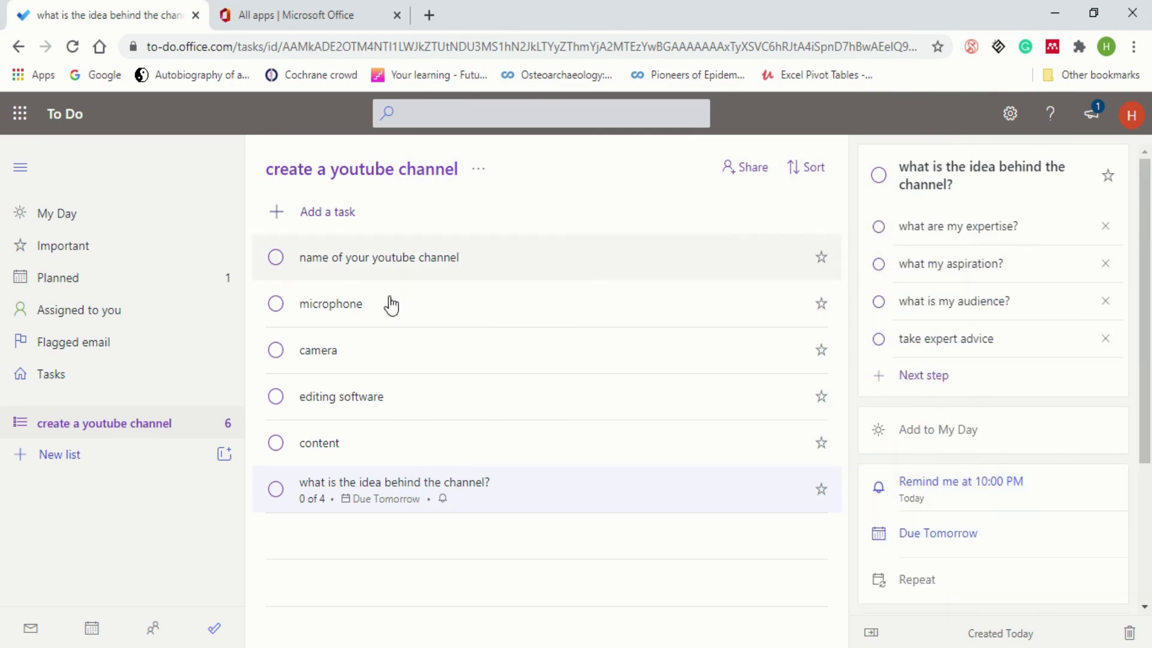
- Create a new list named 'monetize the channel'
left_click(80, 453)
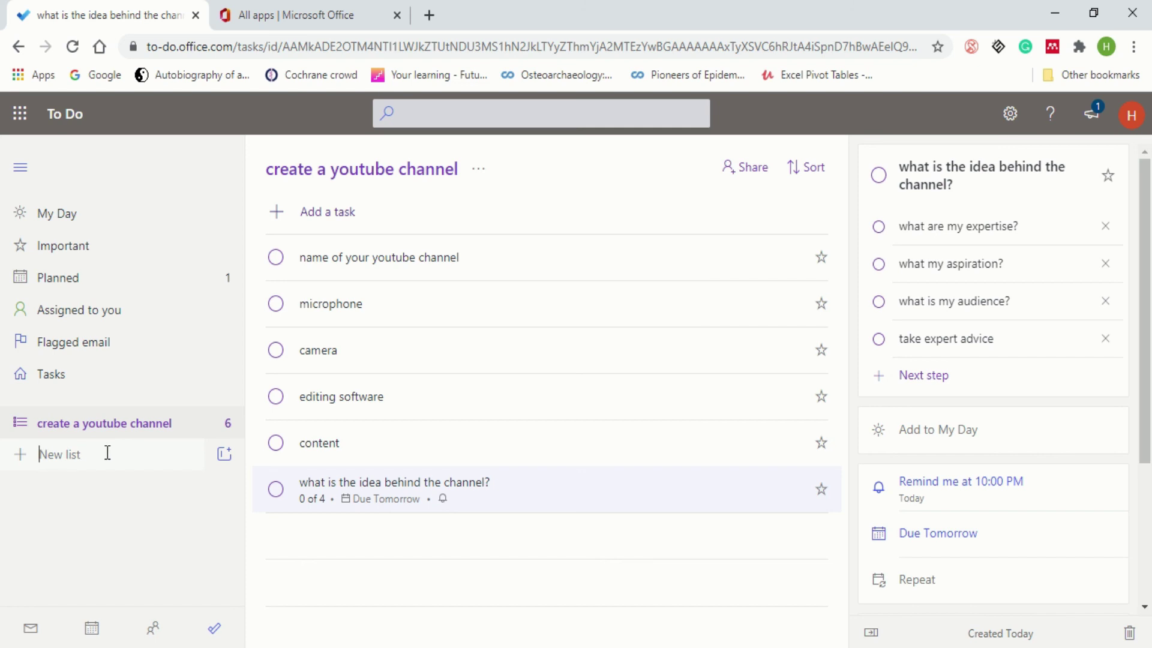
type("monetize the channel")
key("Return")
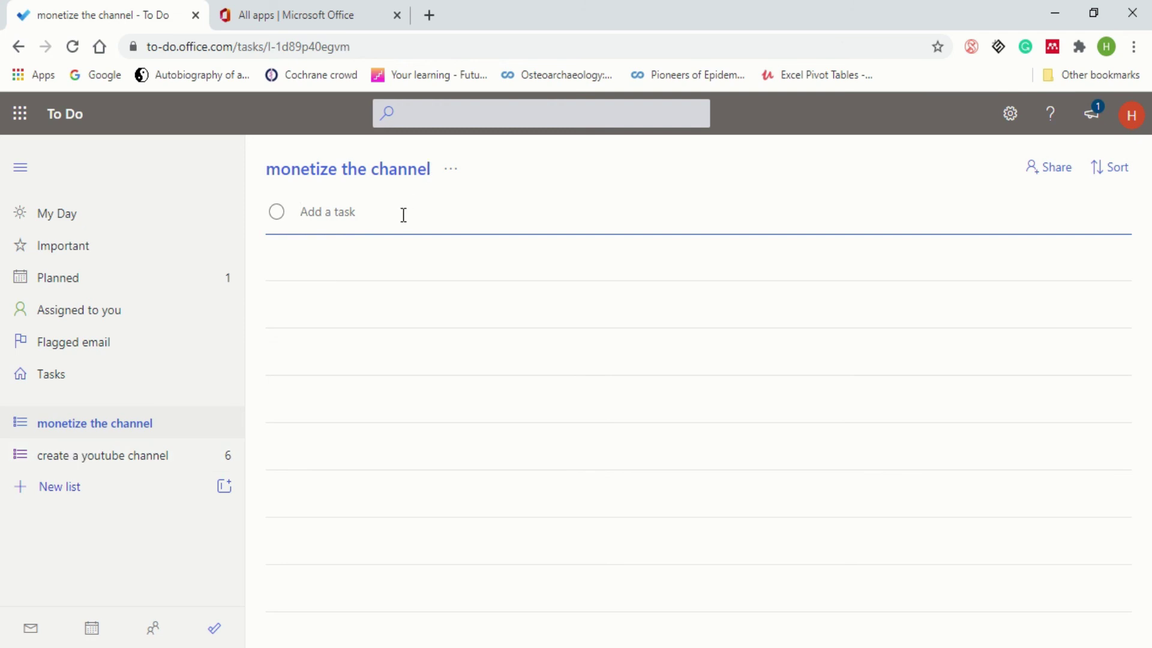
- Add the task 'complete certain no of subs' to the new list
type("A")
key("BackSpace")
type("complete certain no")
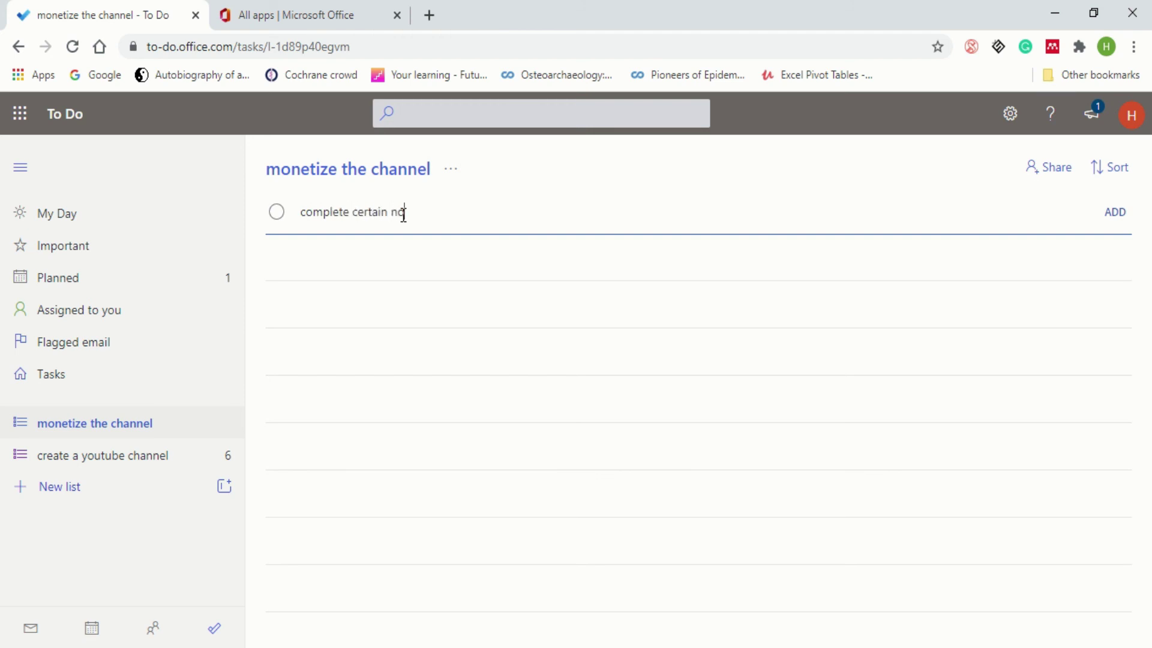
type(" of subs")
key("Return")
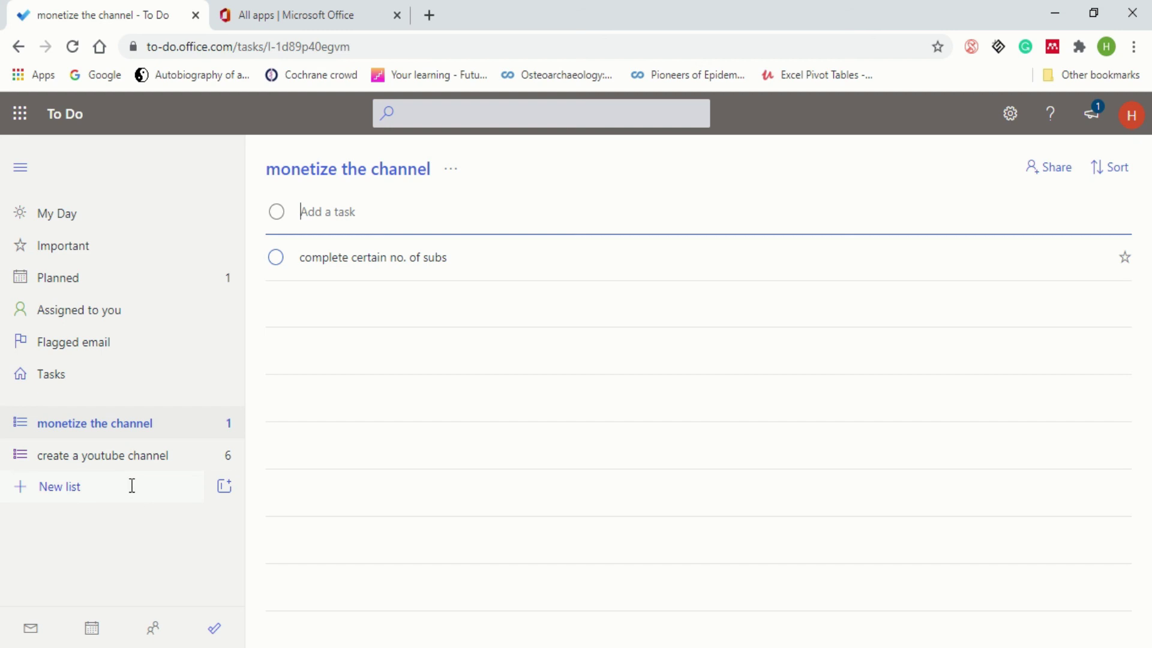
left_click(99, 431)
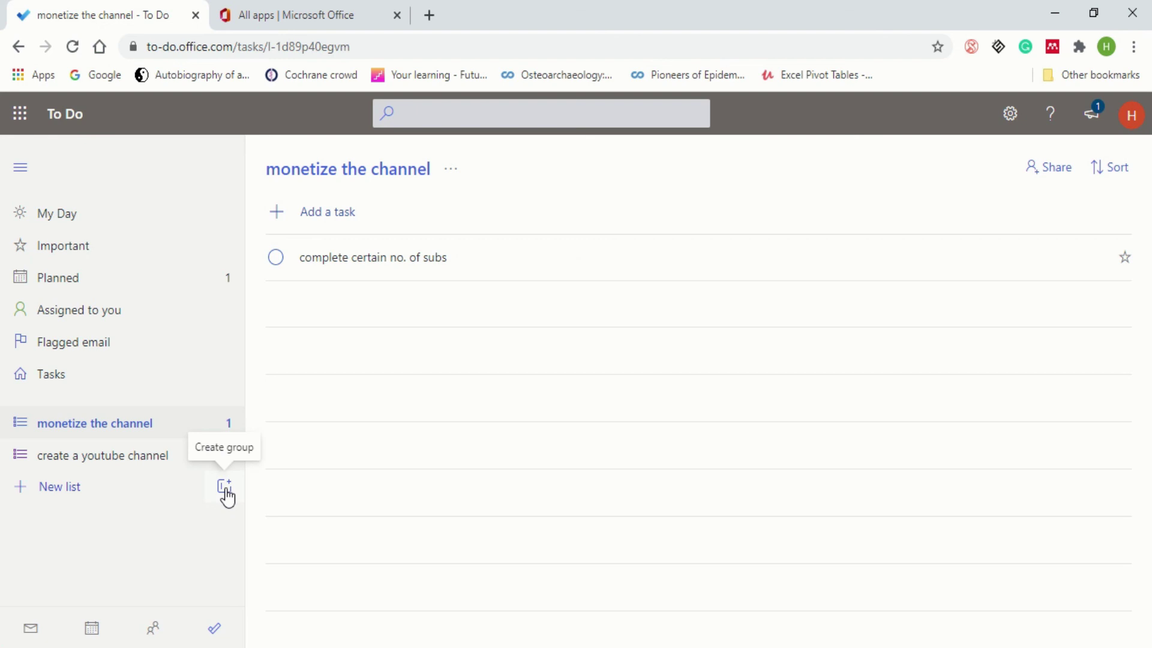
- Create a 'YouTube' group and move 'create a youtube channel' and 'monetize the channel' into it
left_click(225, 491)
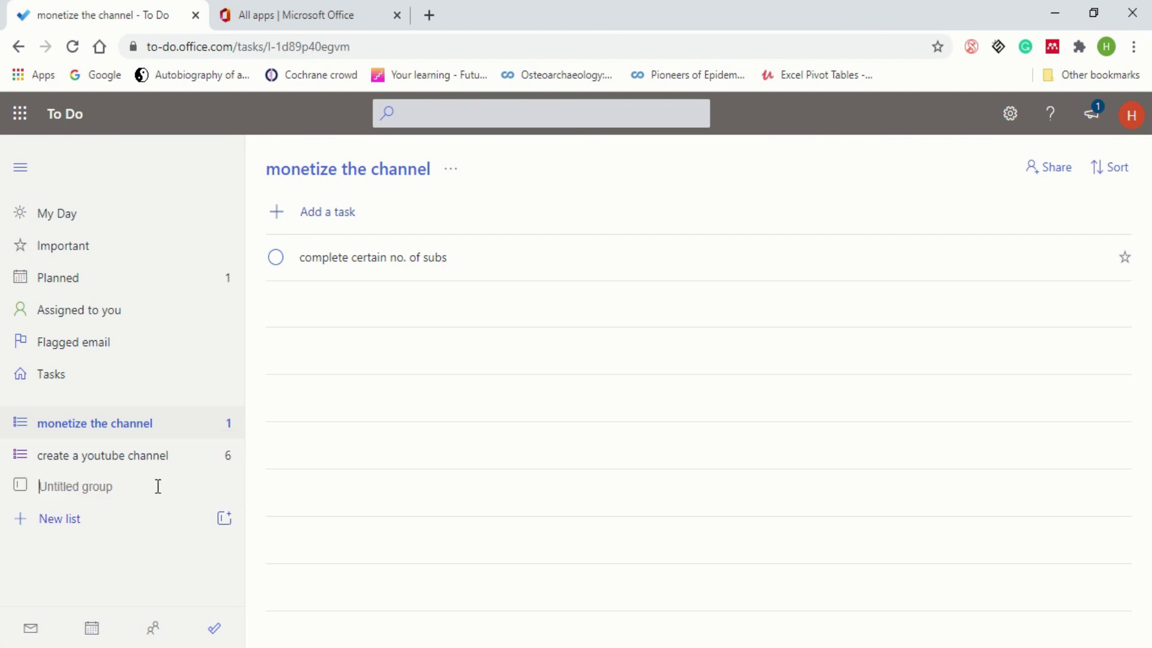
type("g")
key("BackSpace")
type("YouTu")
key("BackSpace")
type("ube")
key("Return")
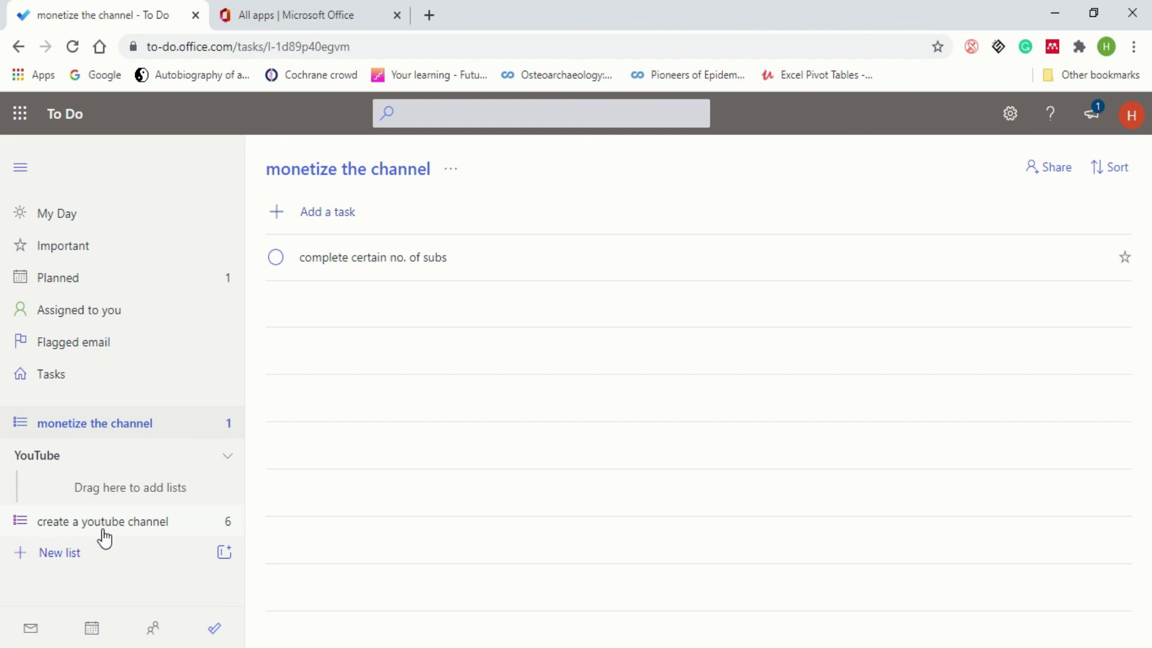
left_click_drag(105, 531, 106, 487)
left_click_drag(97, 427, 105, 505)
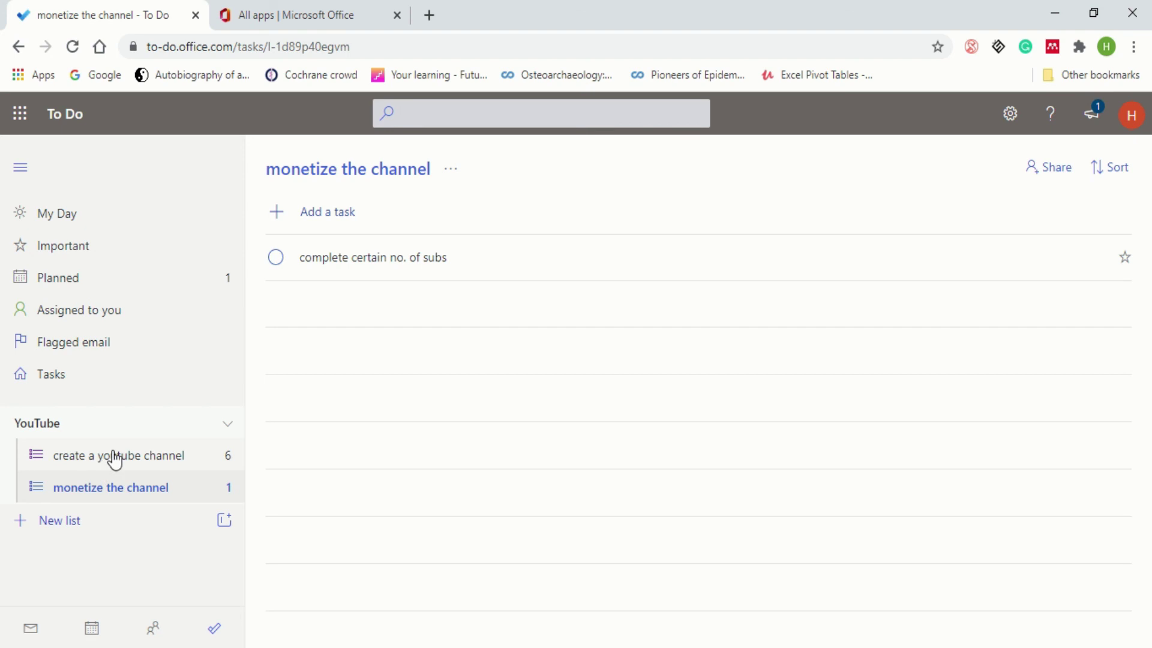
- Move 'what is the idea behind the channel?' to the top and star it, confirming it under Important
left_click(115, 461)
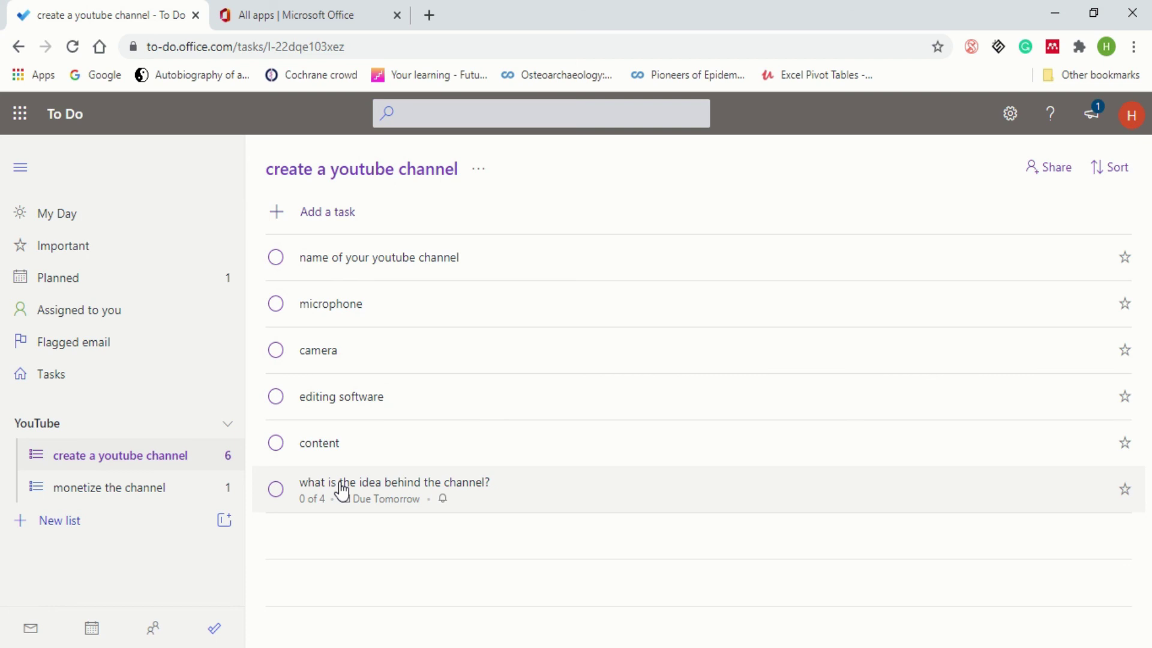
left_click(342, 491)
left_click_drag(342, 491, 332, 247)
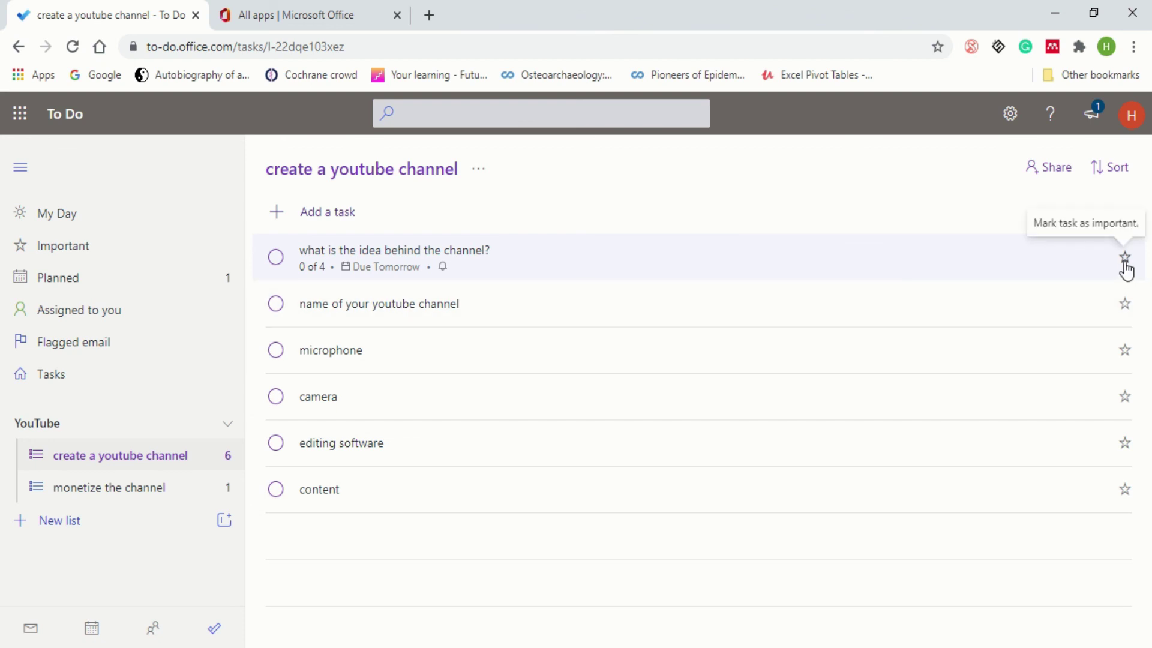
left_click(1125, 264)
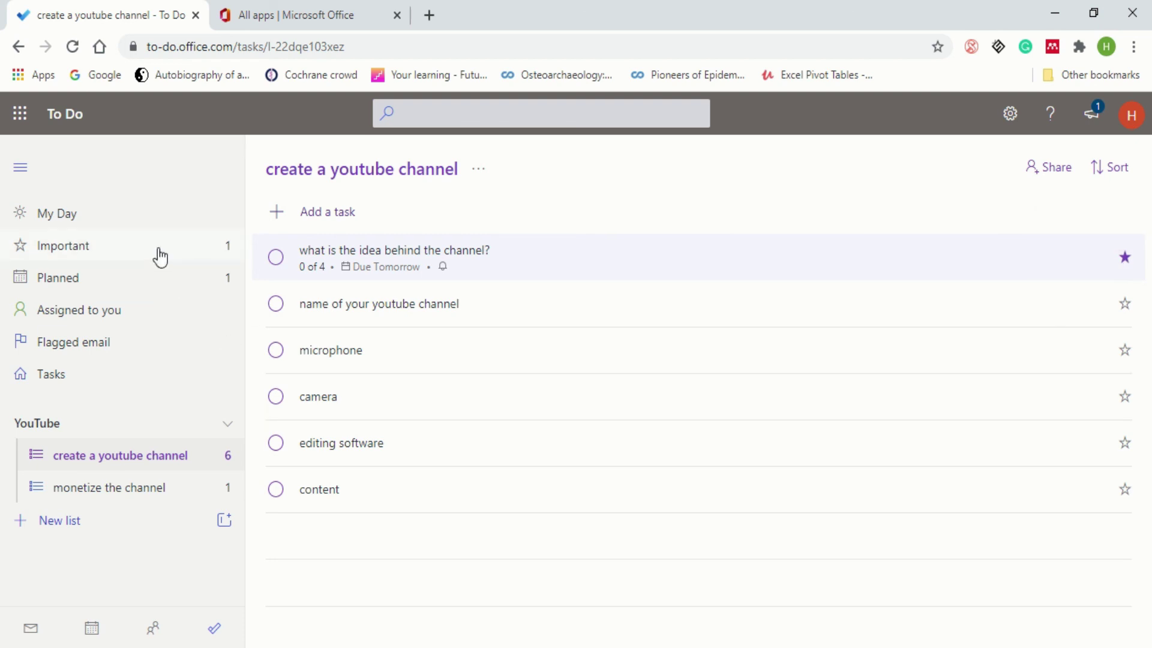
left_click(161, 258)
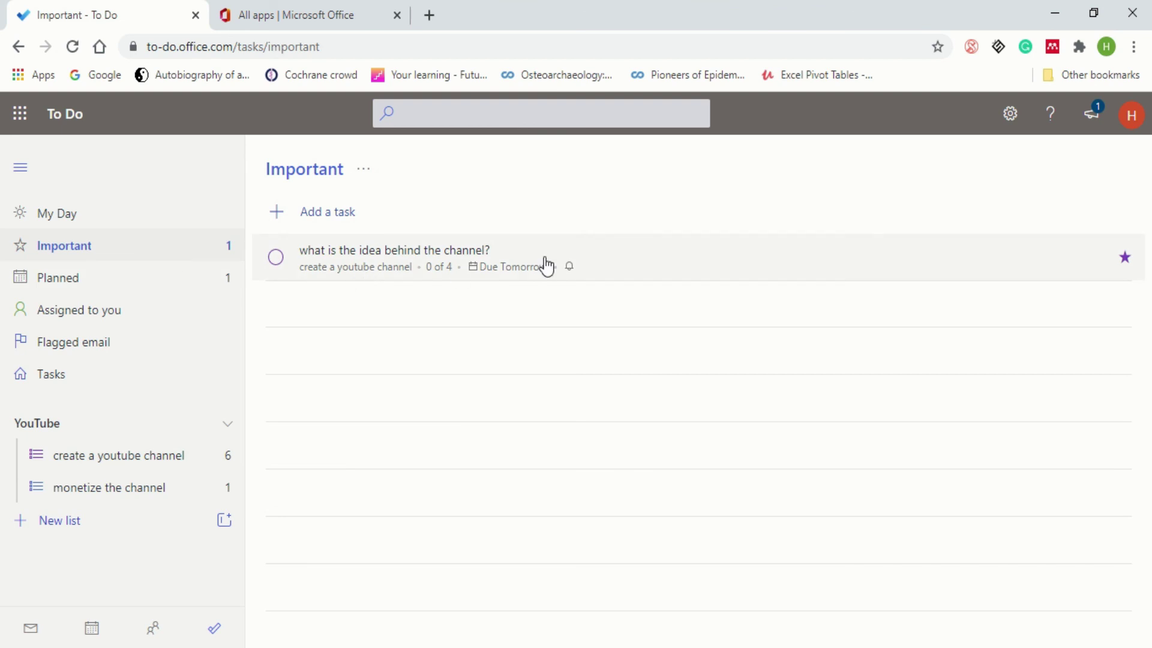
left_click(130, 465)
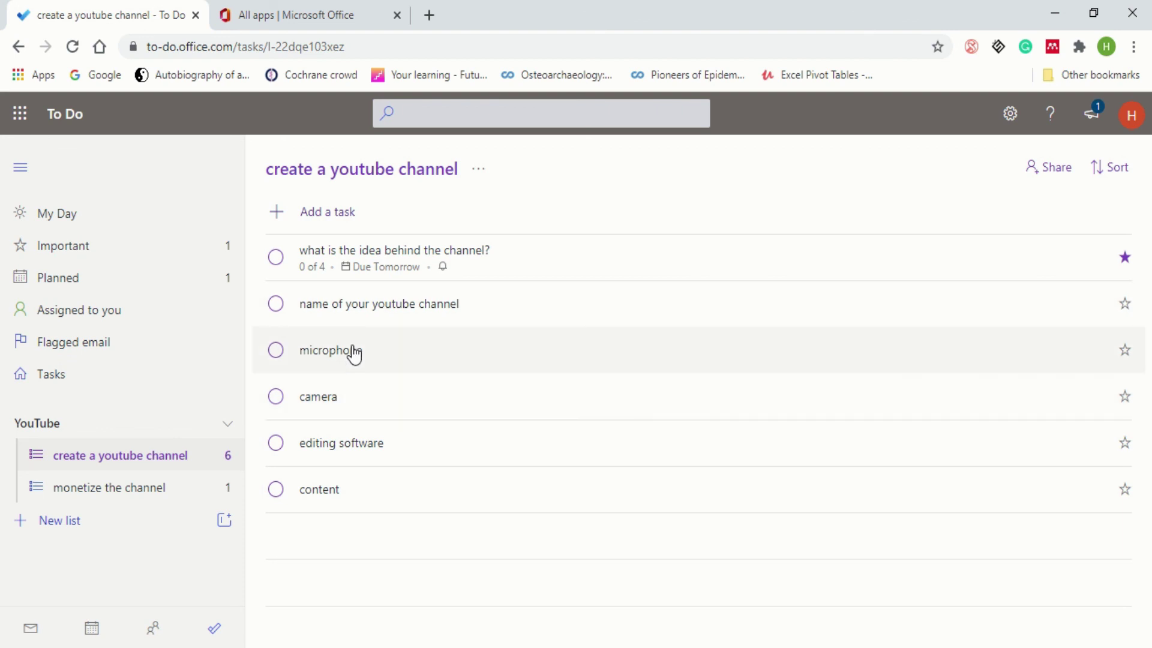
- Move 'editing software' above 'camera' and 'content' above 'microphone'
left_click(354, 354)
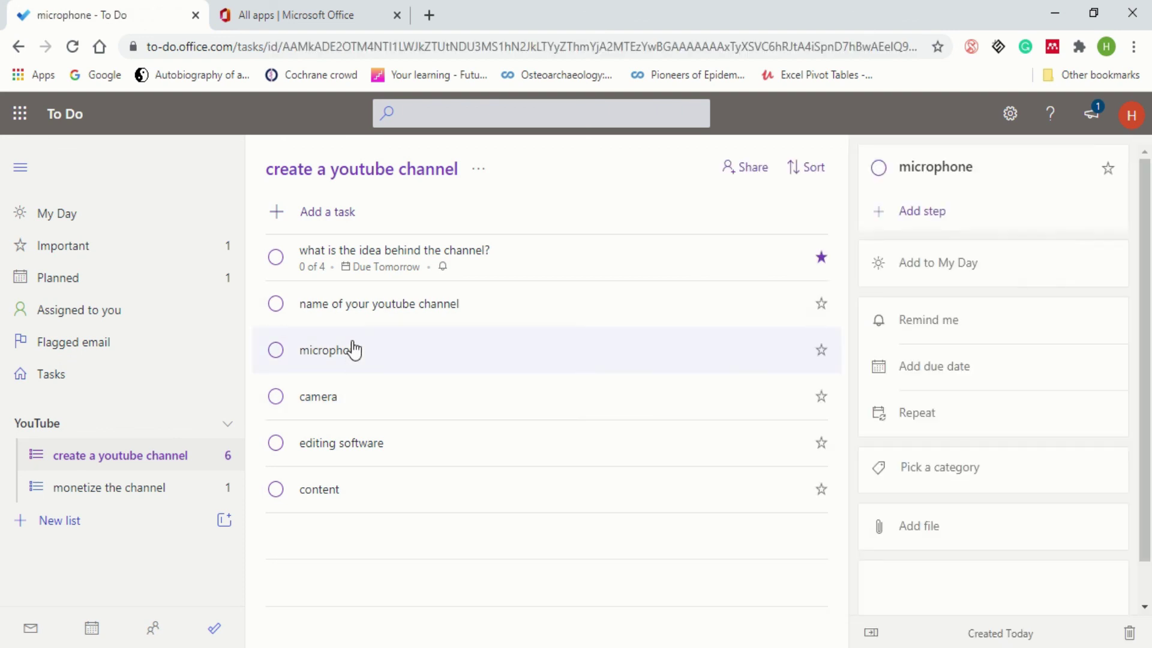
left_click(351, 451)
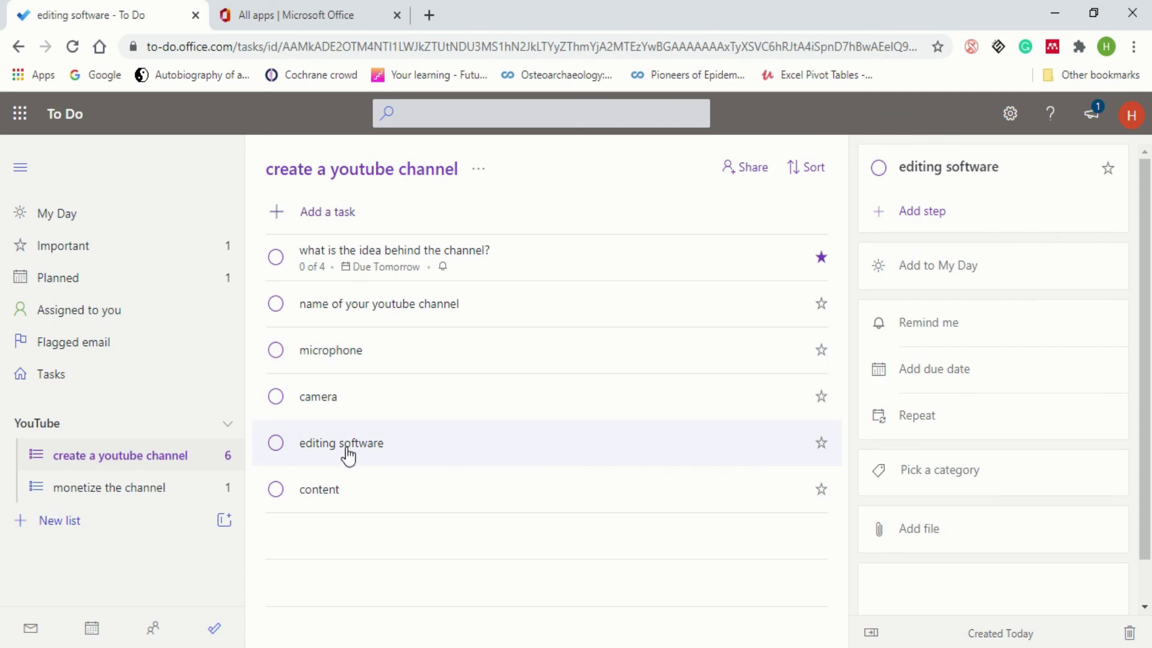
left_click_drag(348, 456, 340, 394)
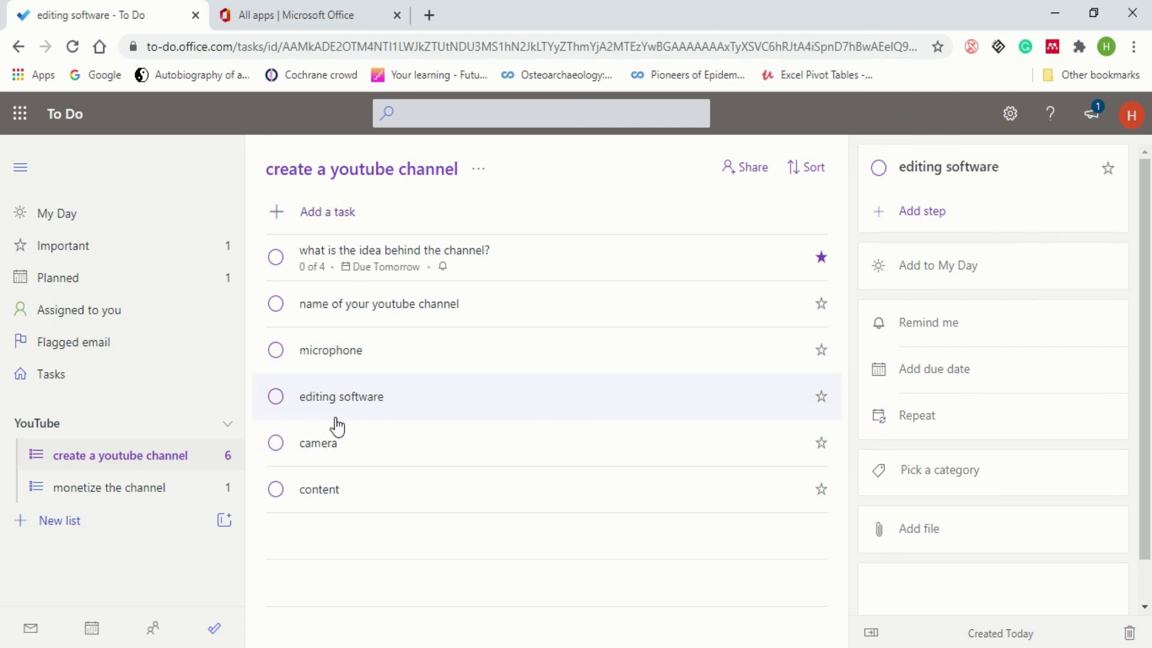
left_click(325, 502)
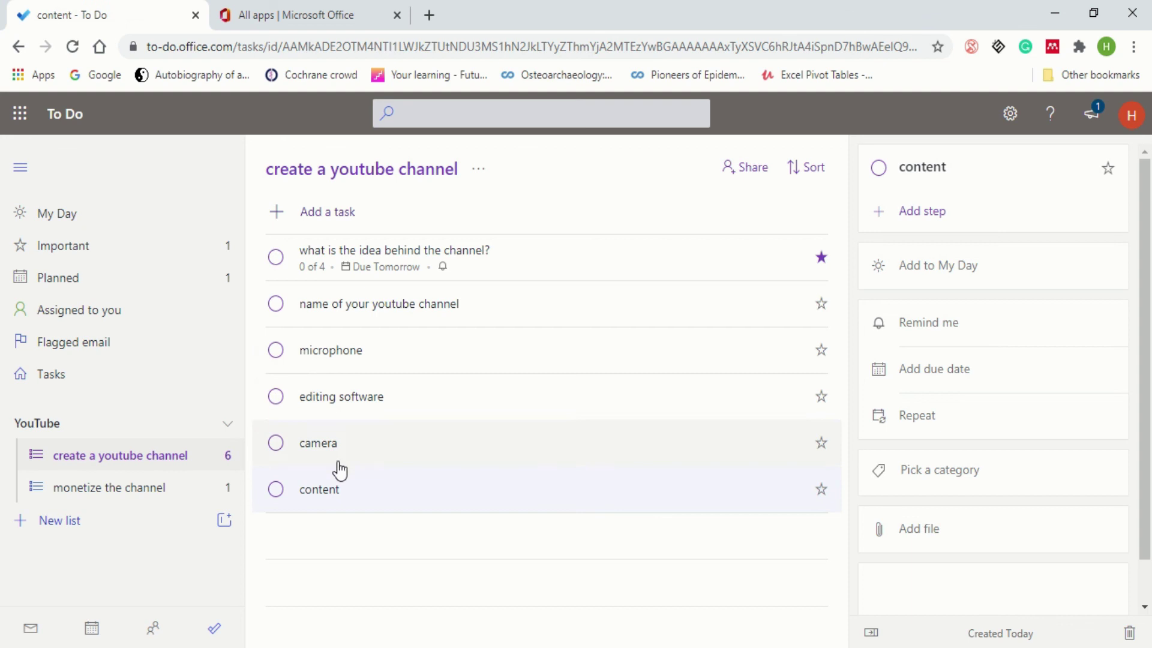
left_click_drag(326, 496, 342, 343)
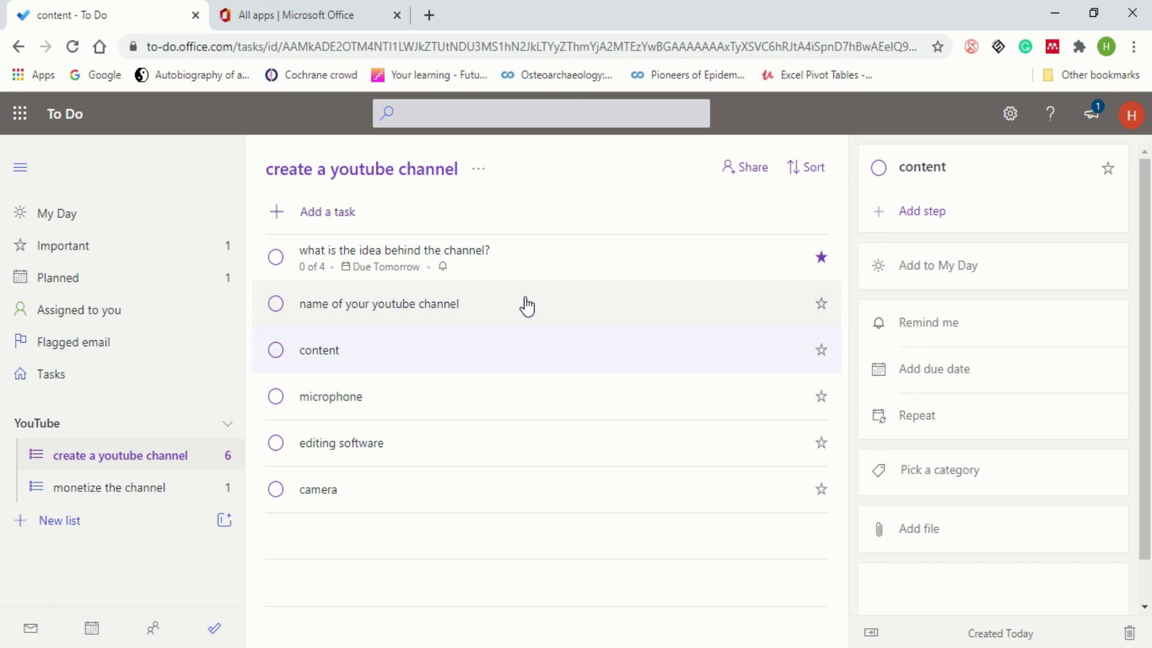
- Create an invitation link to share the 'create a youtube channel' list
left_click(747, 172)
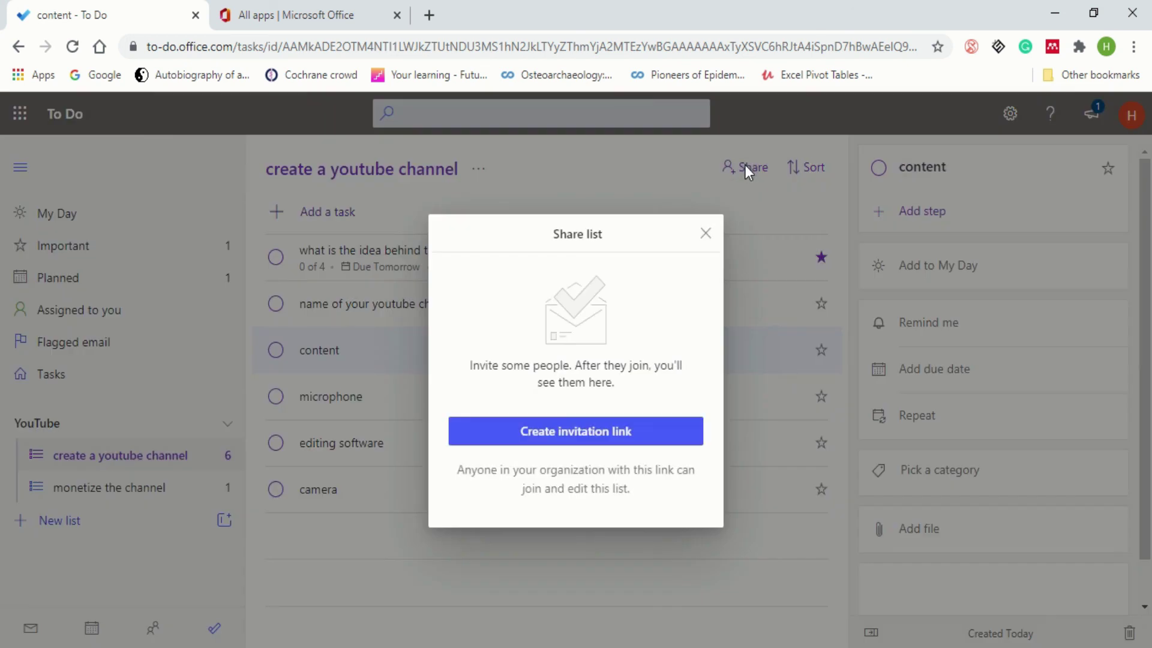
left_click(582, 432)
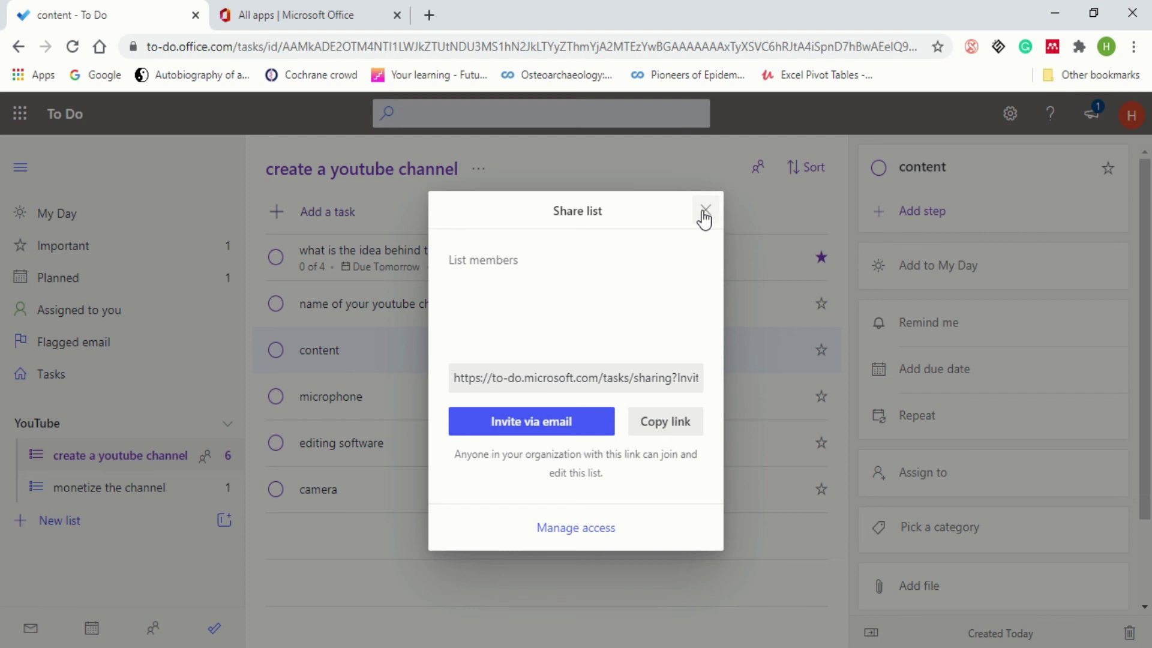
left_click(705, 211)
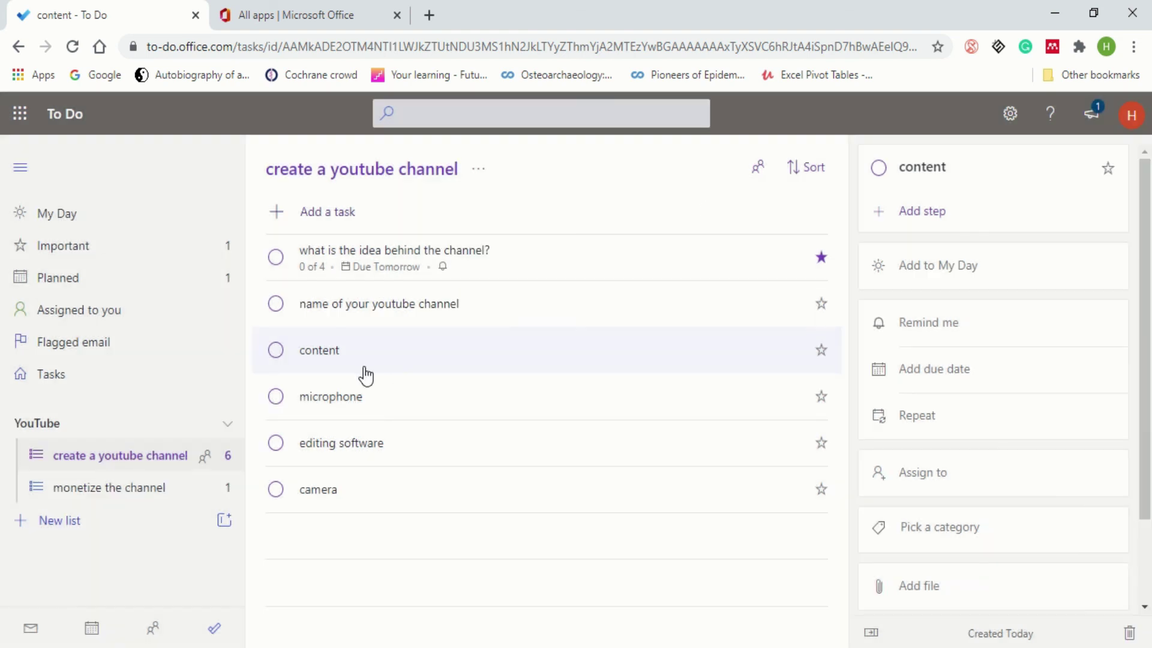
- Try assigning the editing software task, finding no list members available to assign
left_click(379, 450)
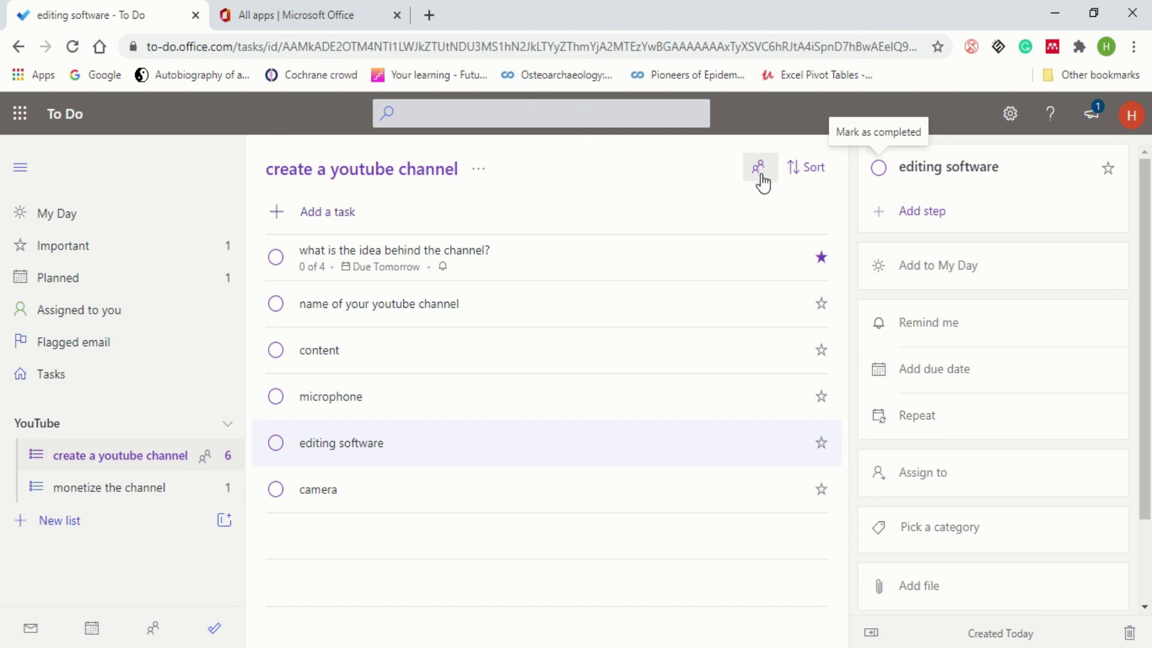
left_click(926, 475)
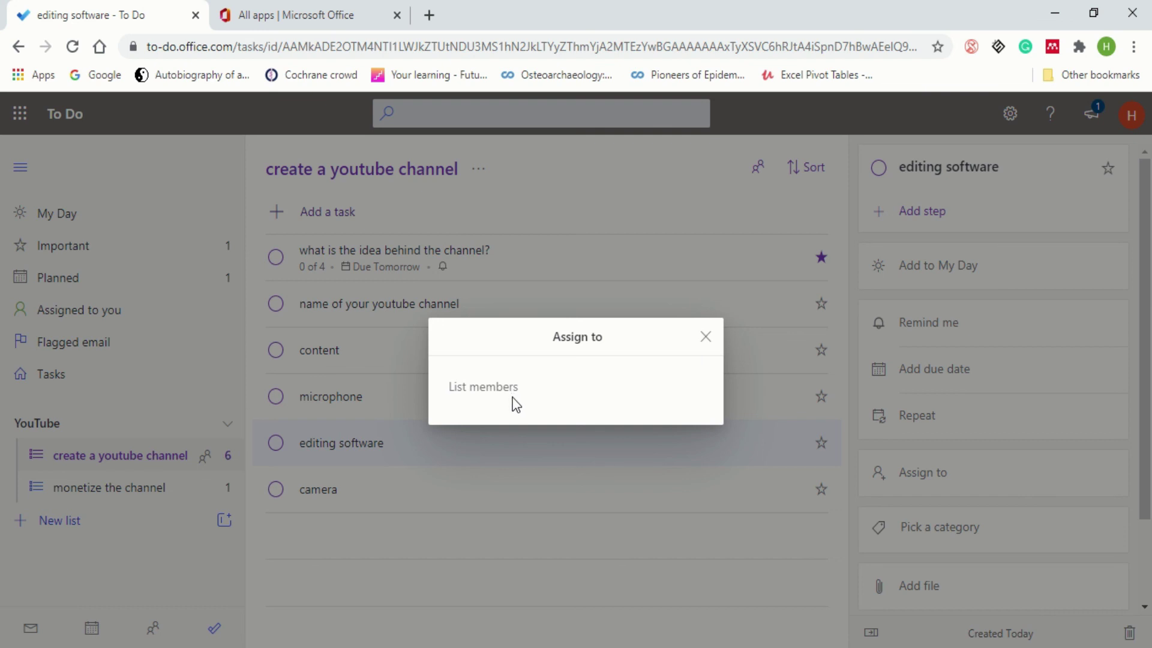
left_click(706, 341)
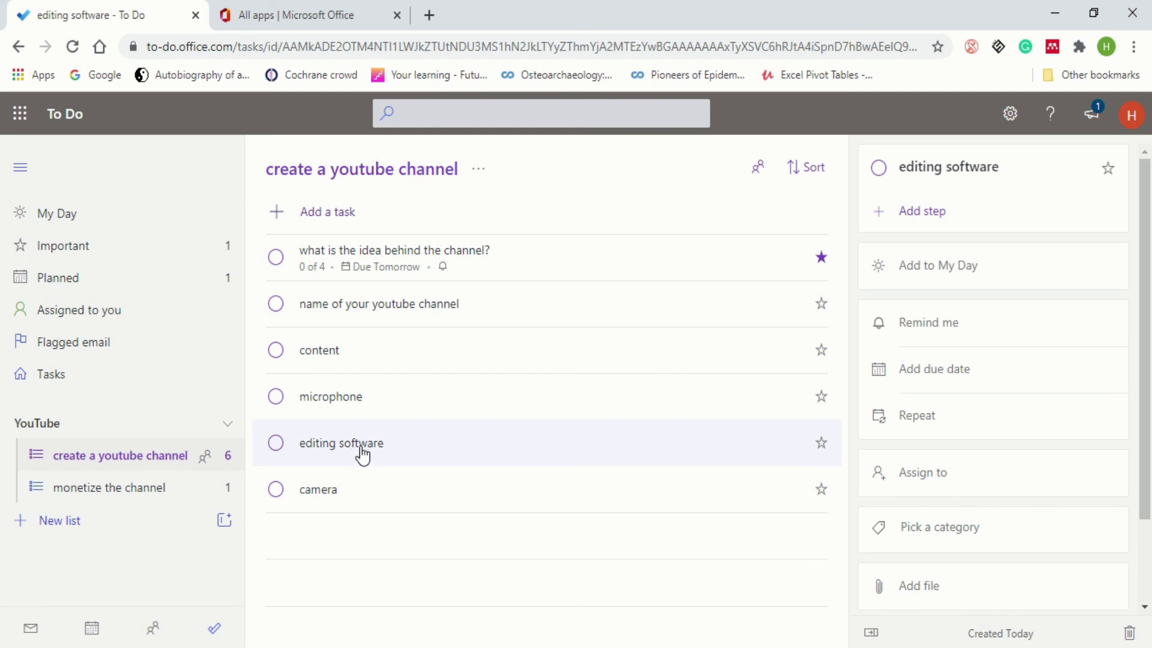
- Complete editing software, the channel-idea question and content, then collapse and re-expand Completed
left_click(276, 442)
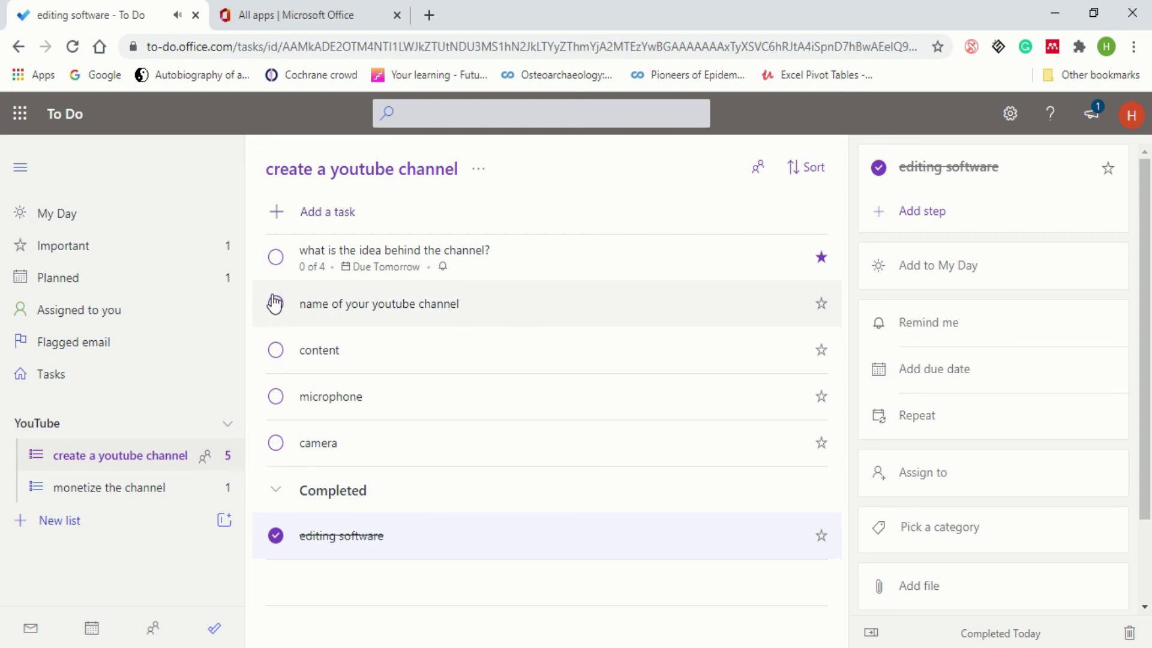
left_click(275, 257)
left_click(275, 303)
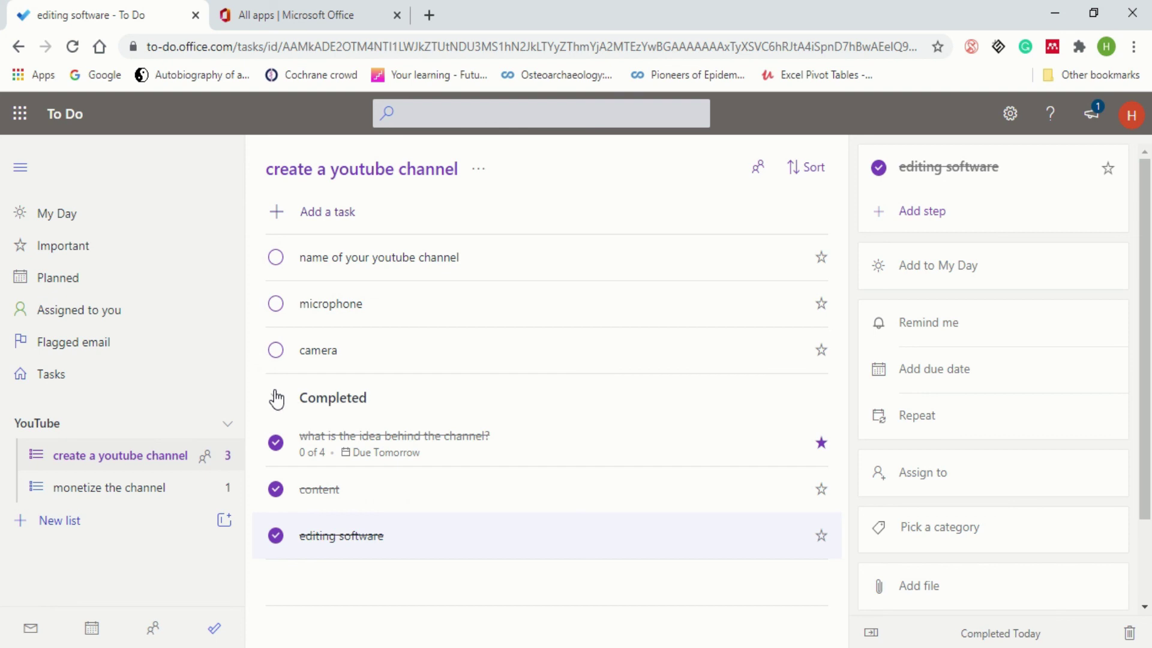
left_click(276, 398)
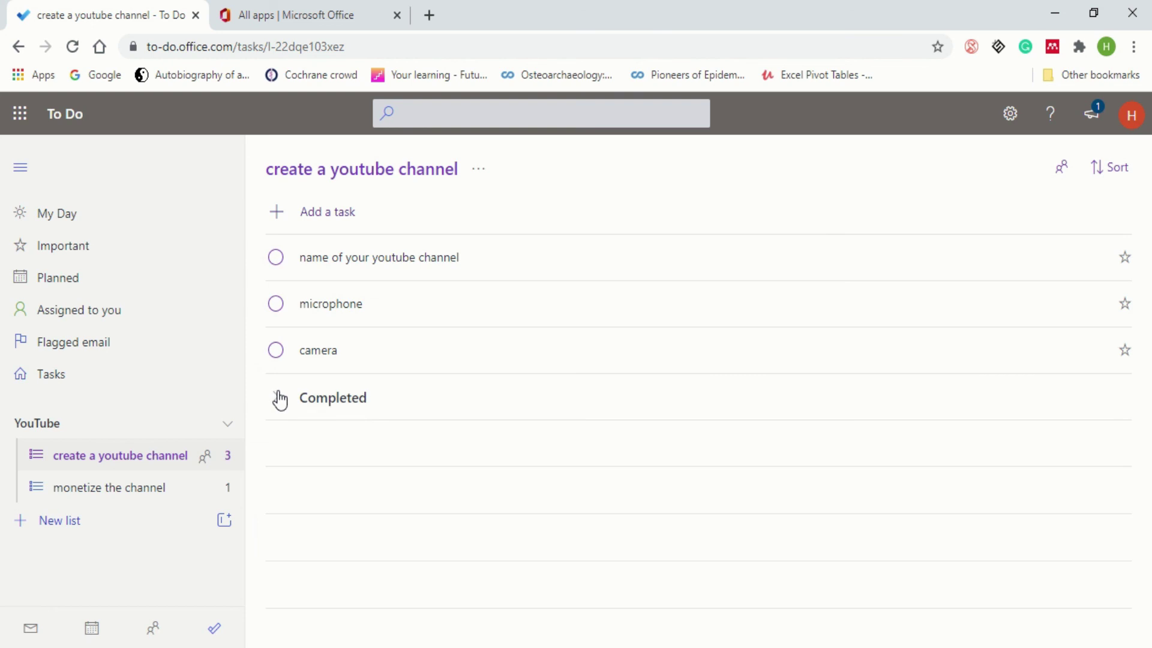
left_click(277, 398)
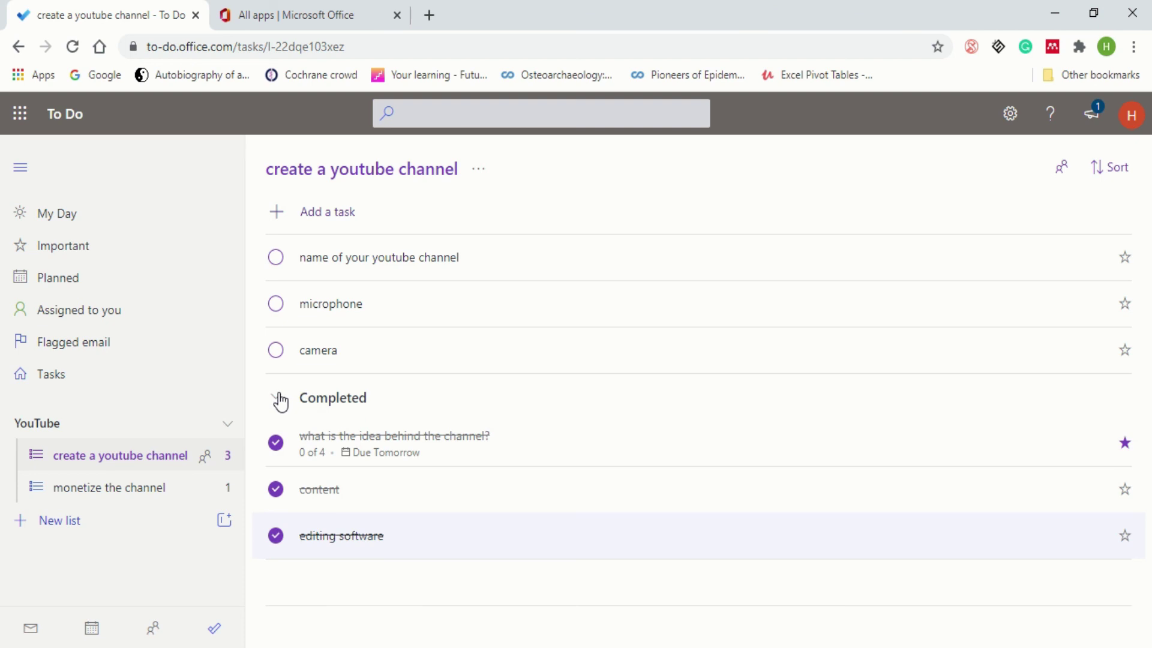
- Collapse Completed, switch to My Day, and search all tasks for 'mic'
left_click(279, 399)
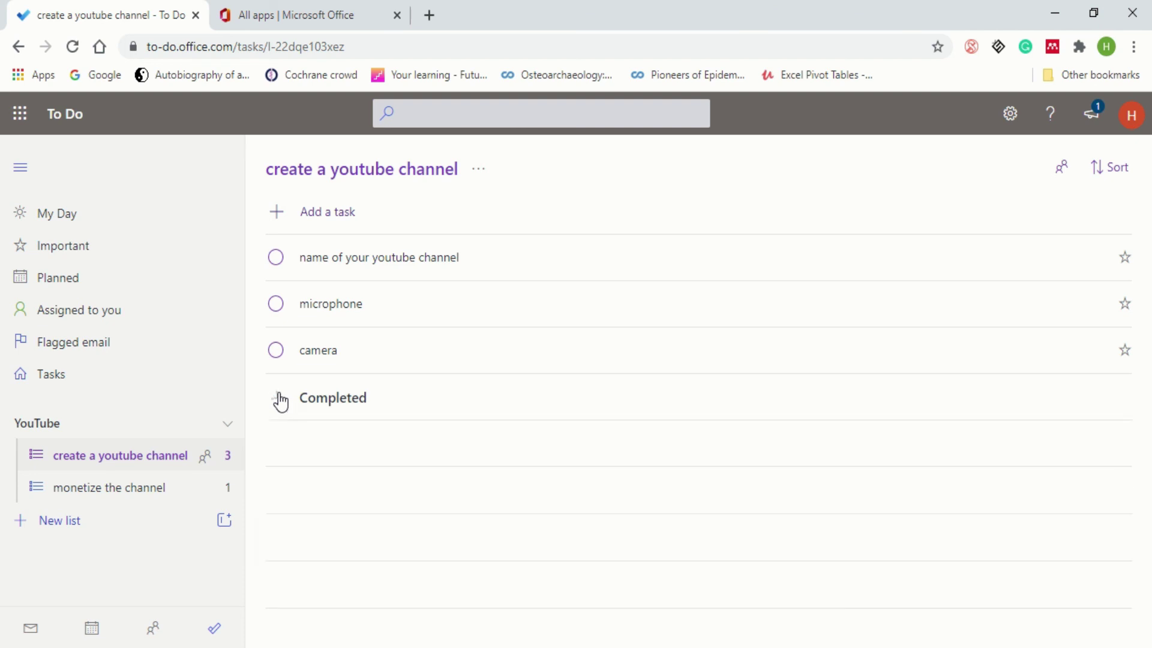
left_click(96, 215)
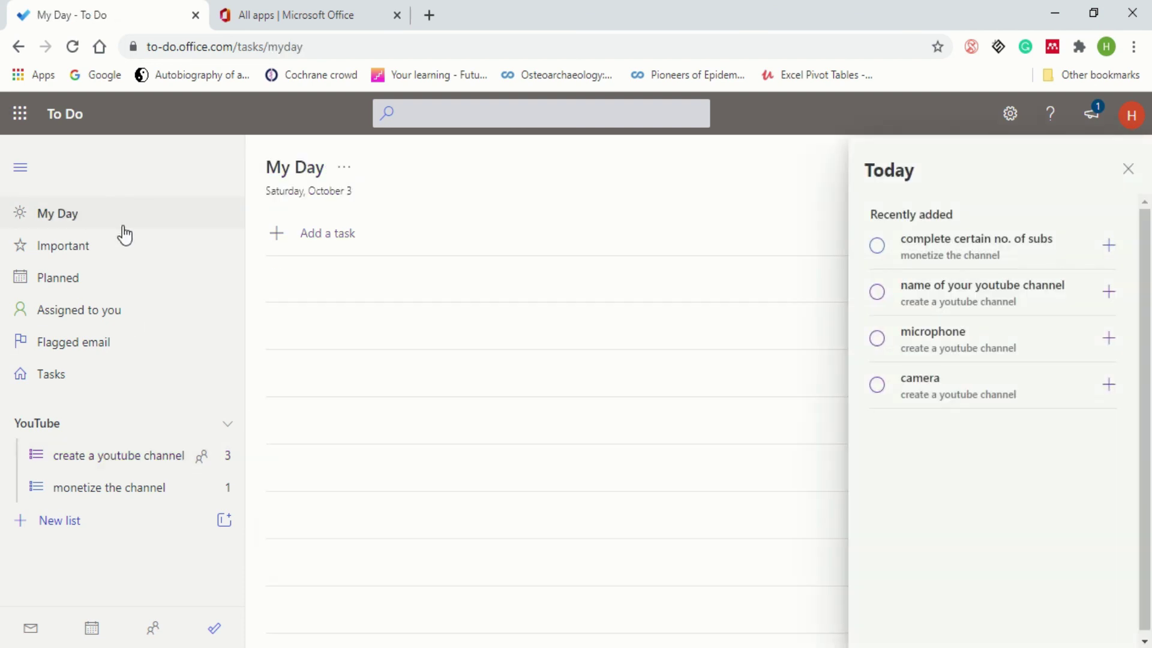
left_click(436, 116)
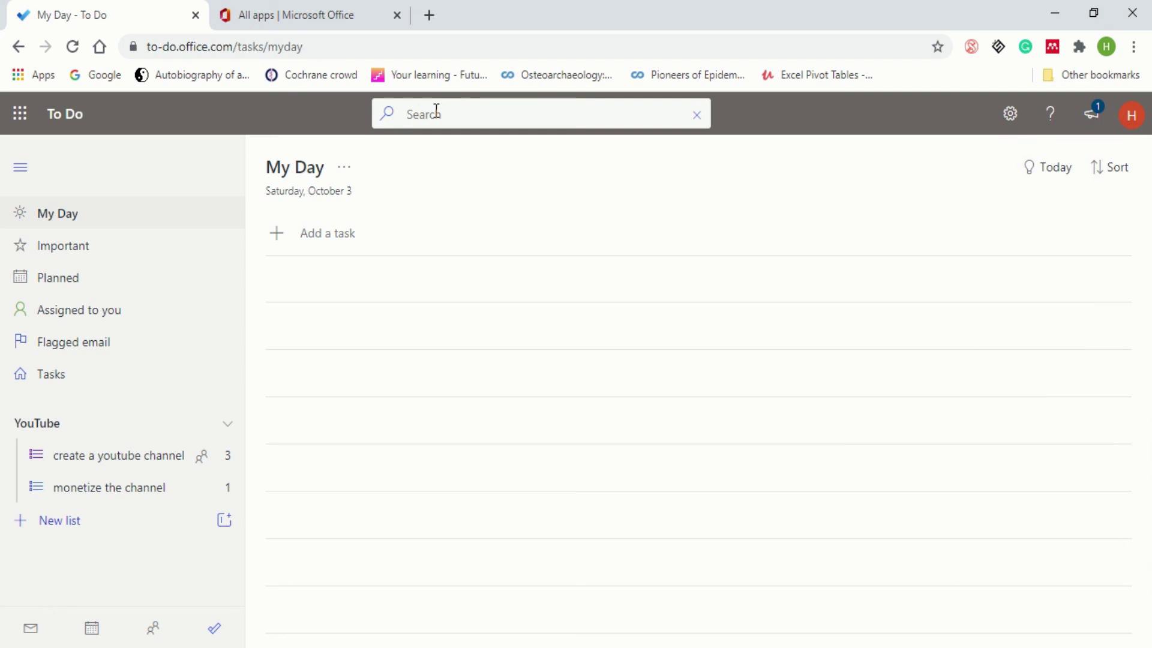
type("mic")
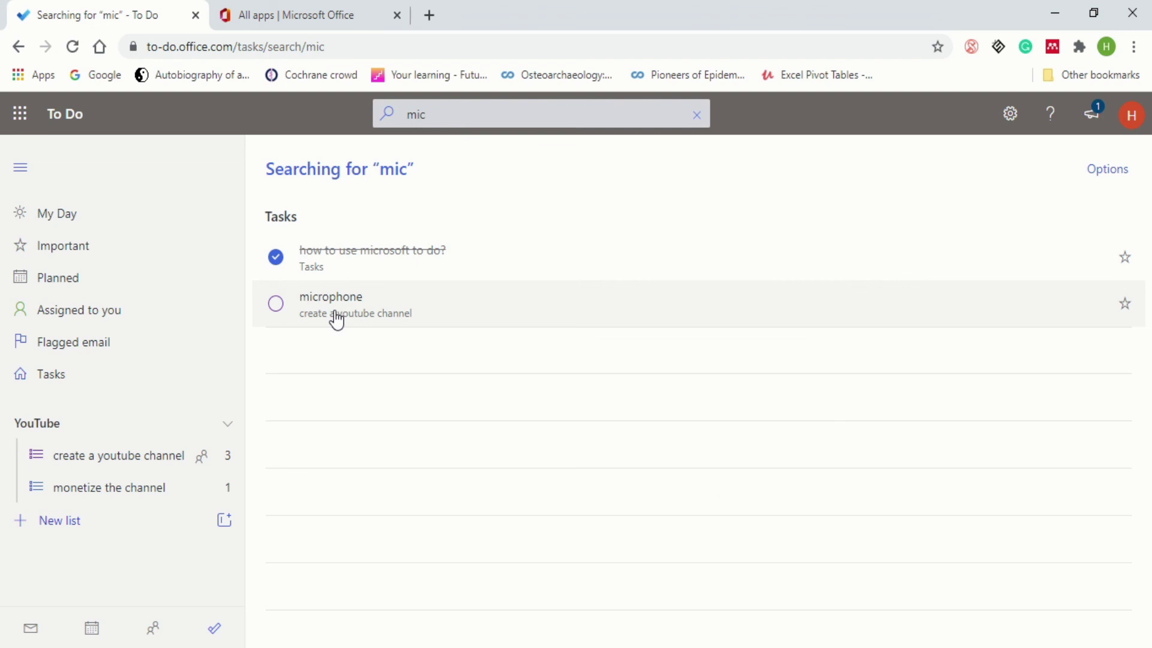
- Assign the microphone task to yourself, then view the Flagged email list
left_click(408, 318)
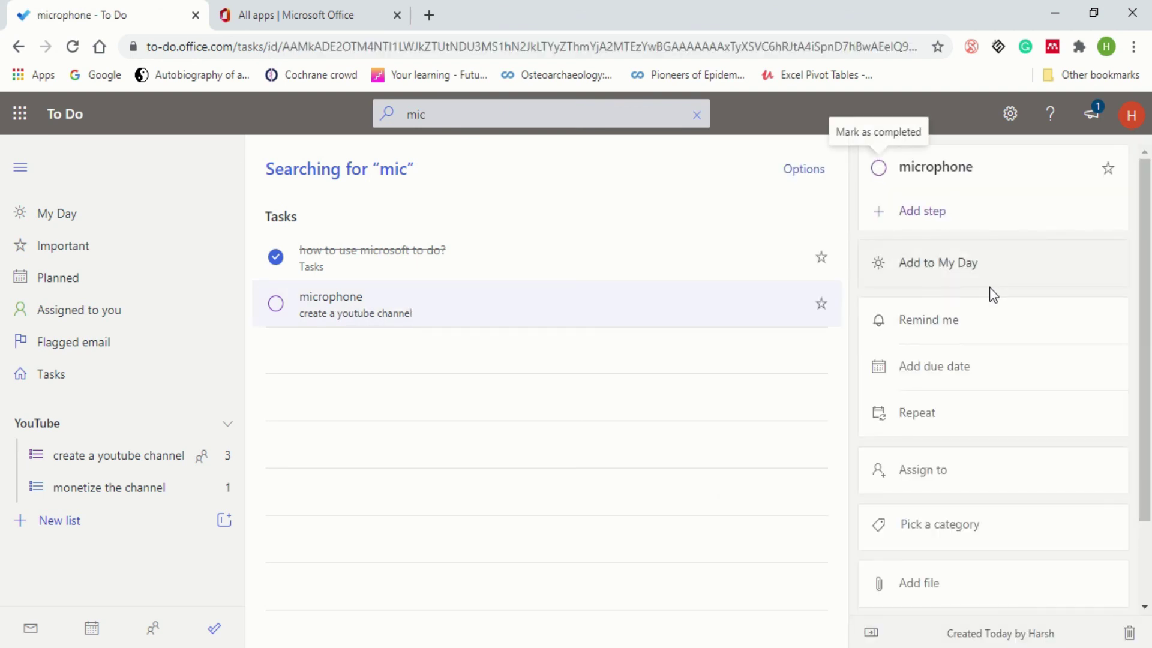
left_click(978, 471)
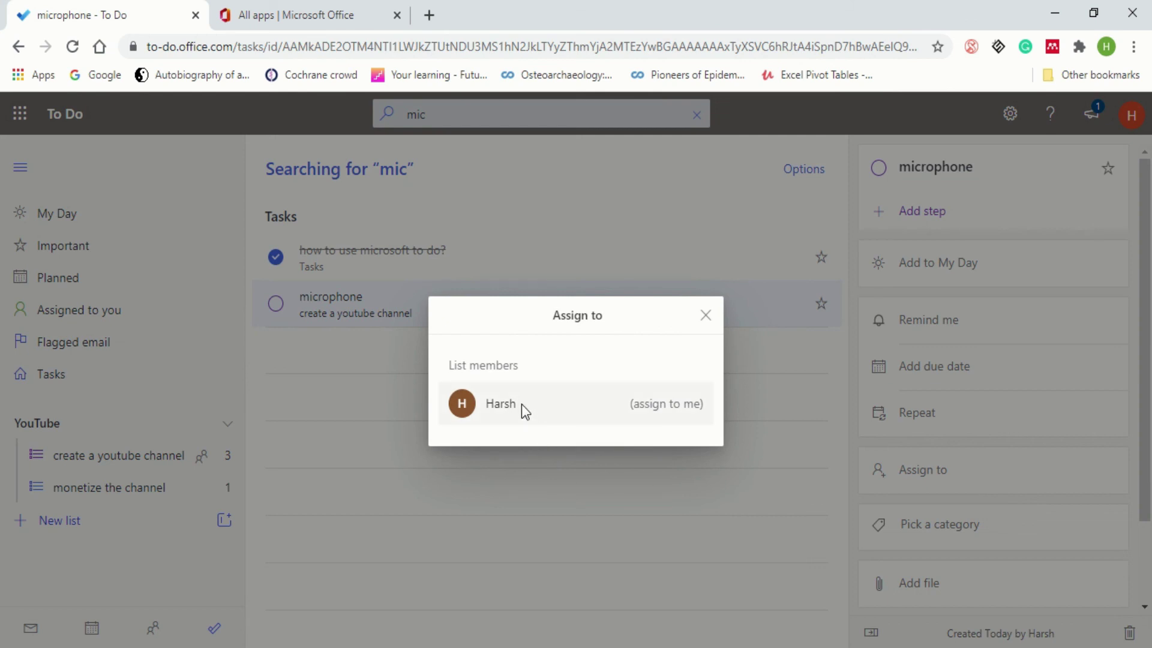
left_click(472, 408)
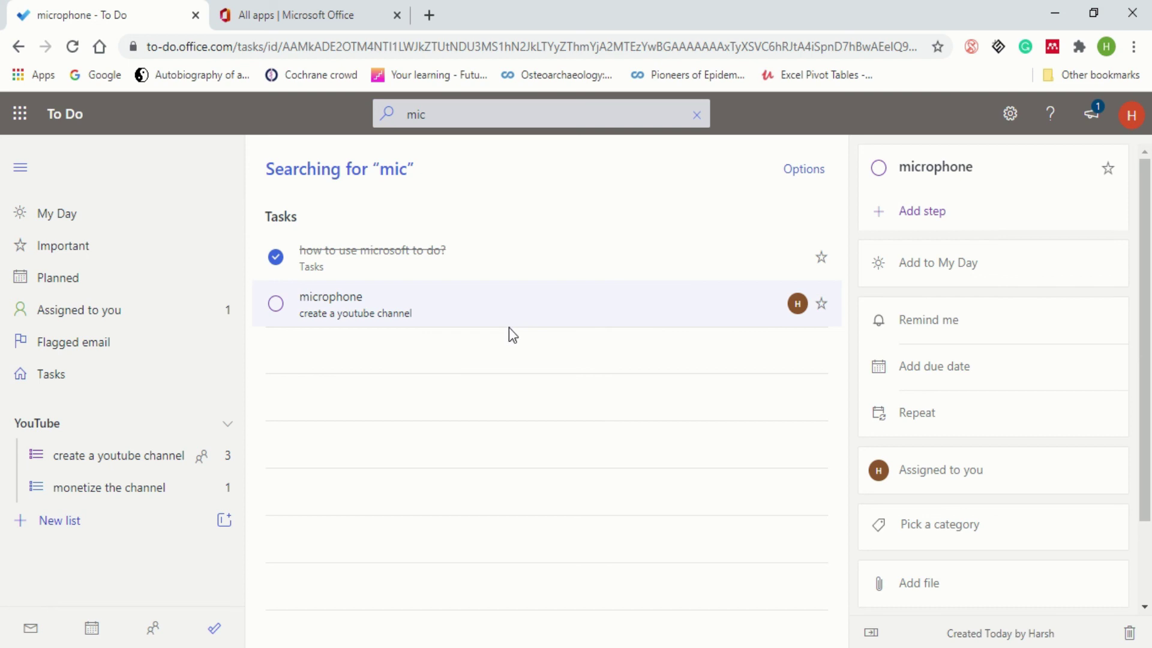
left_click(132, 352)
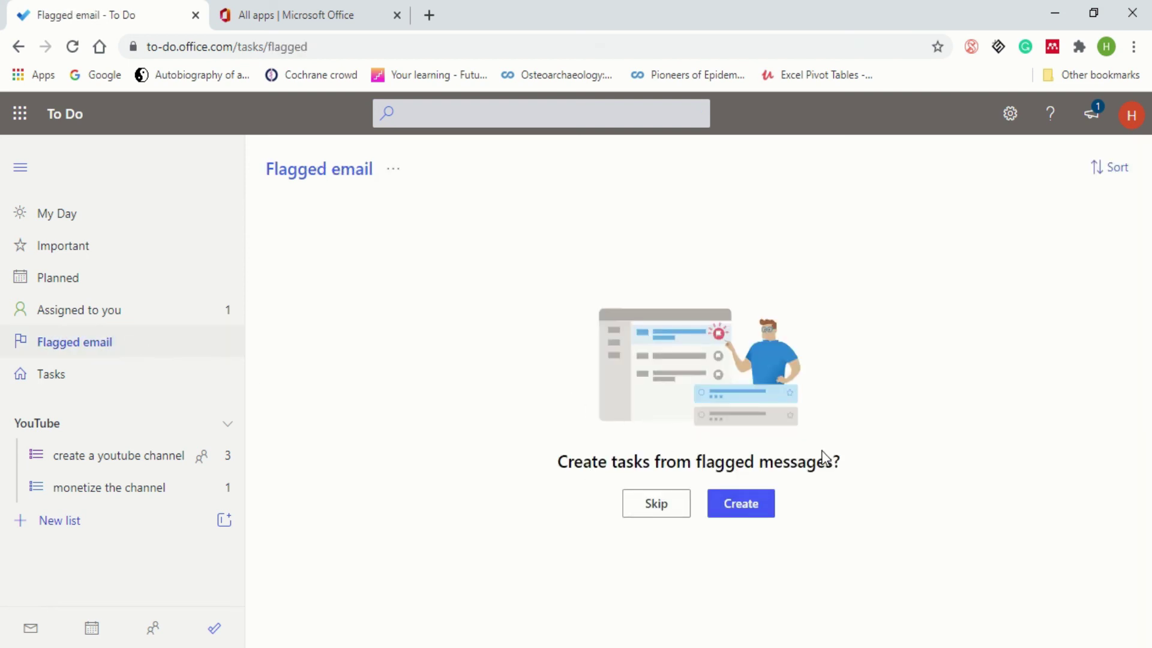
- Turn on tasks from flagged email, then bring up the Microsoft 365 All apps page
left_click(730, 507)
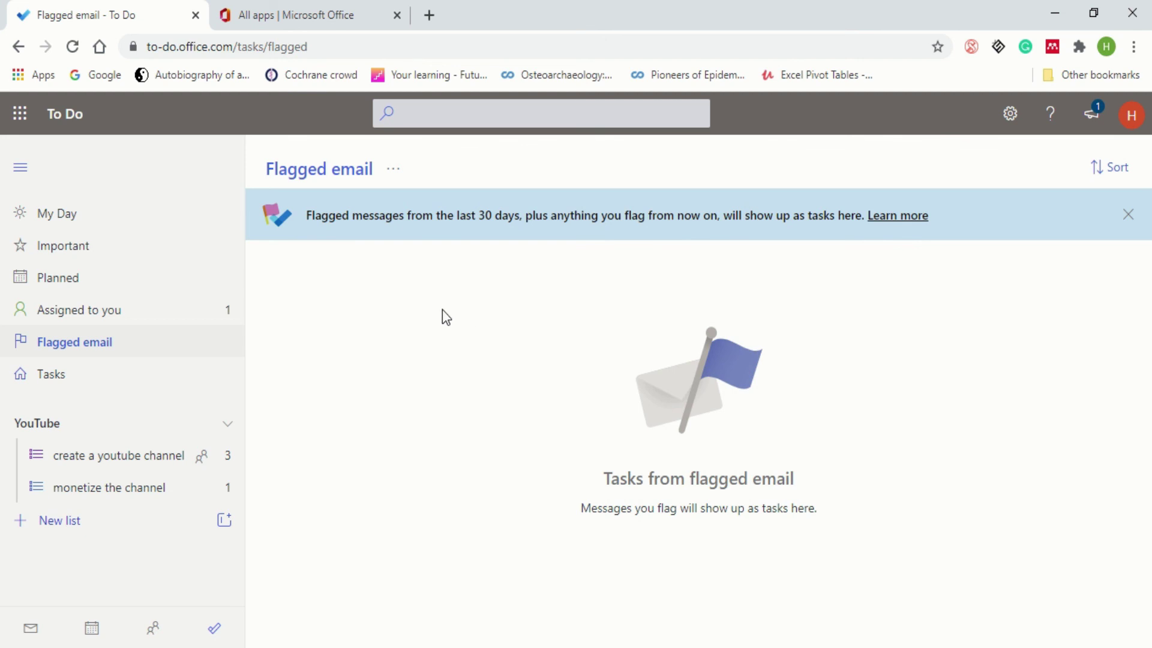
left_click(316, 20)
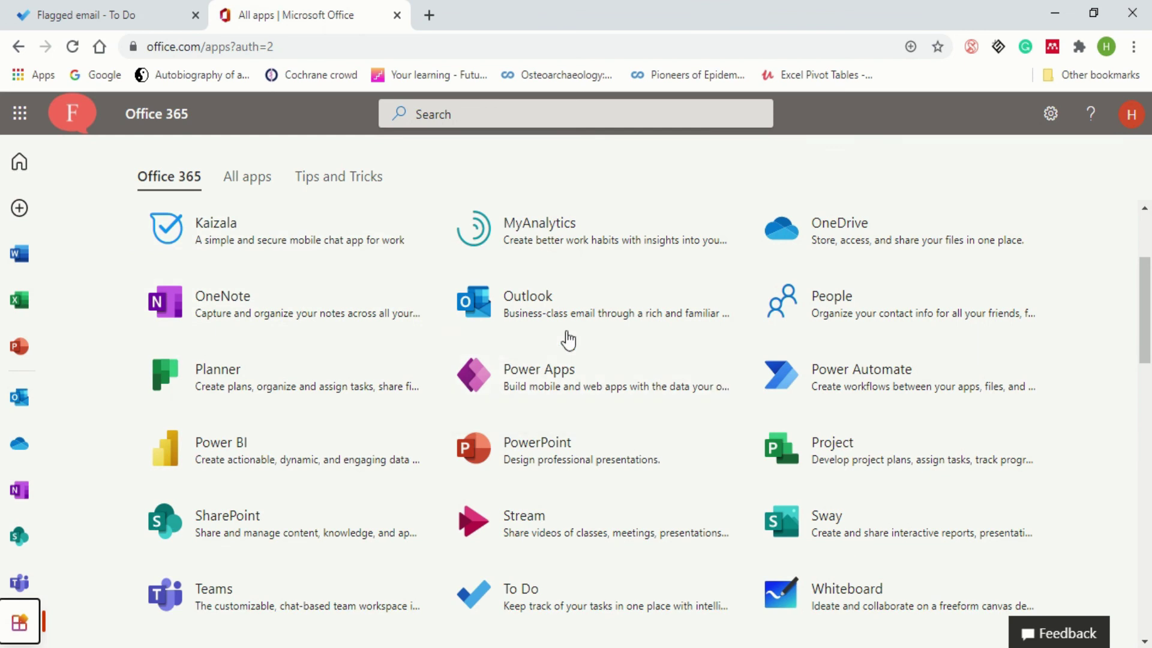
- Flag the Adobe Partner News email in Outlook on the web, then return to To Do's Flagged email page
left_click(465, 314)
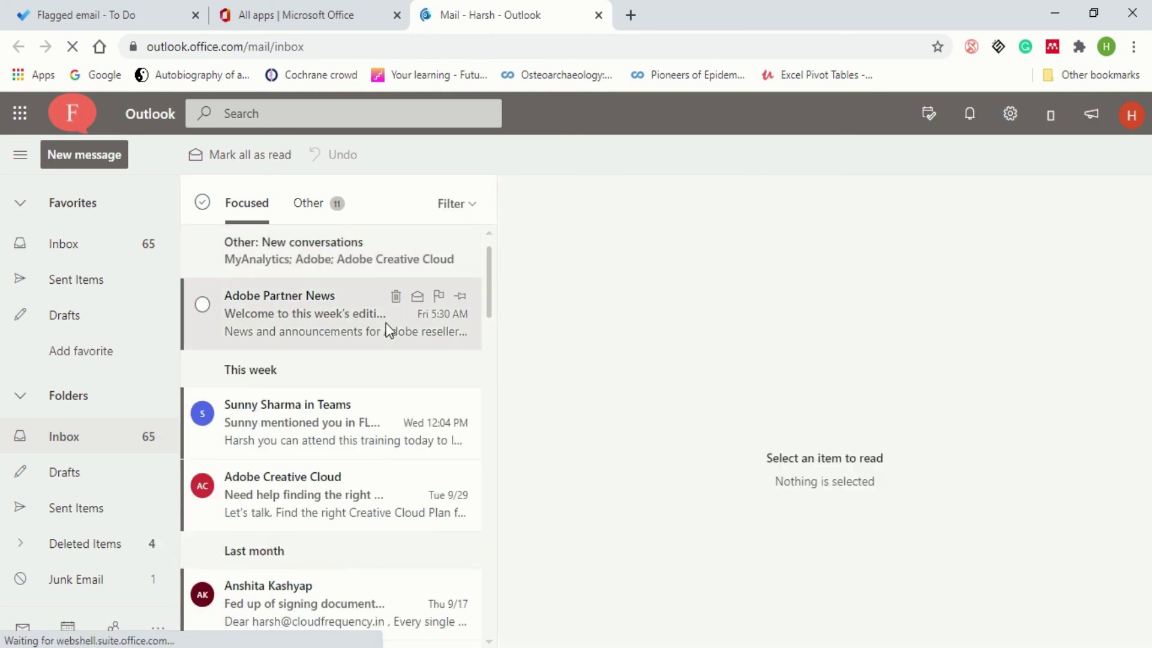
left_click(438, 300)
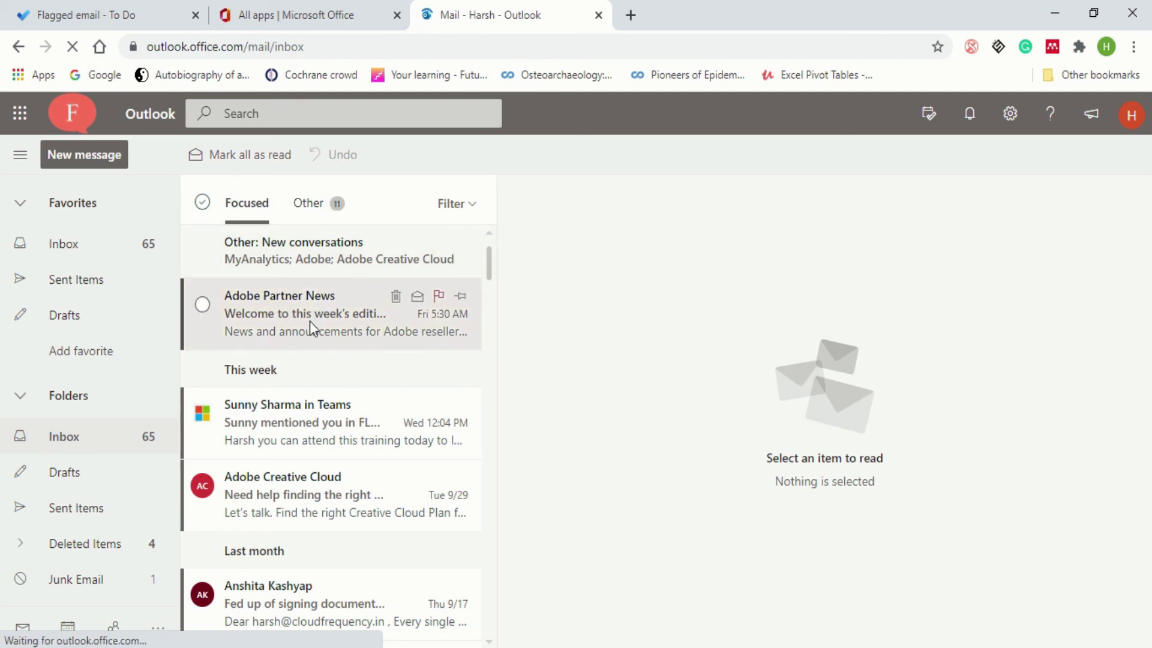
left_click(153, 24)
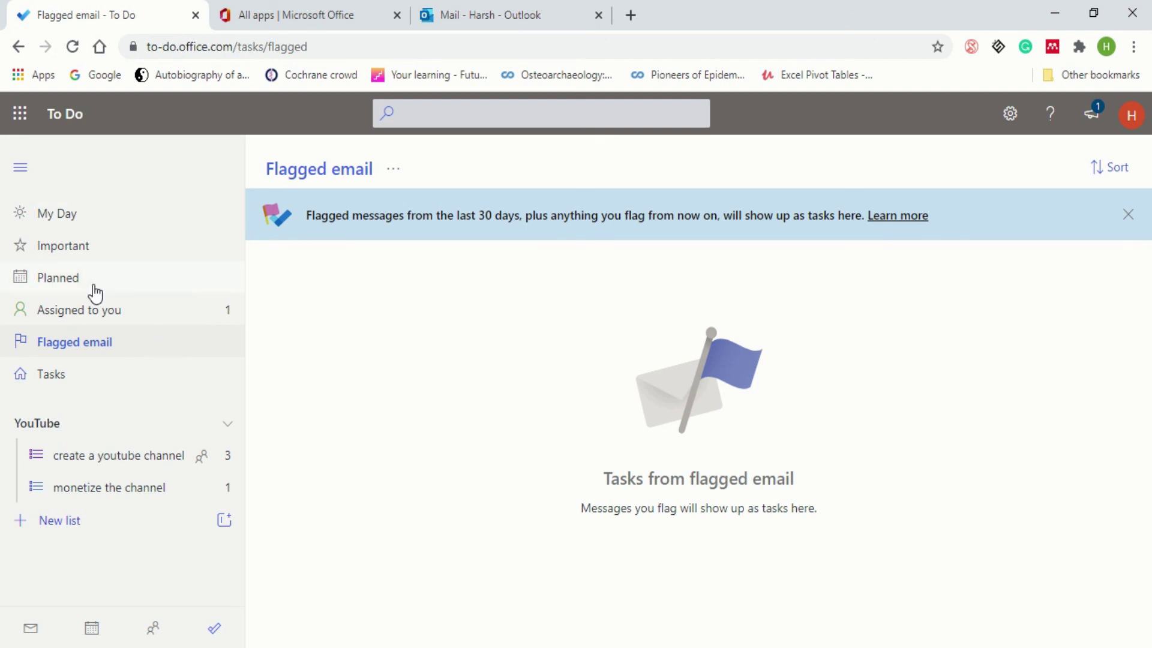
- Reload To Do and add the flagged email task to My Day
left_click(99, 220)
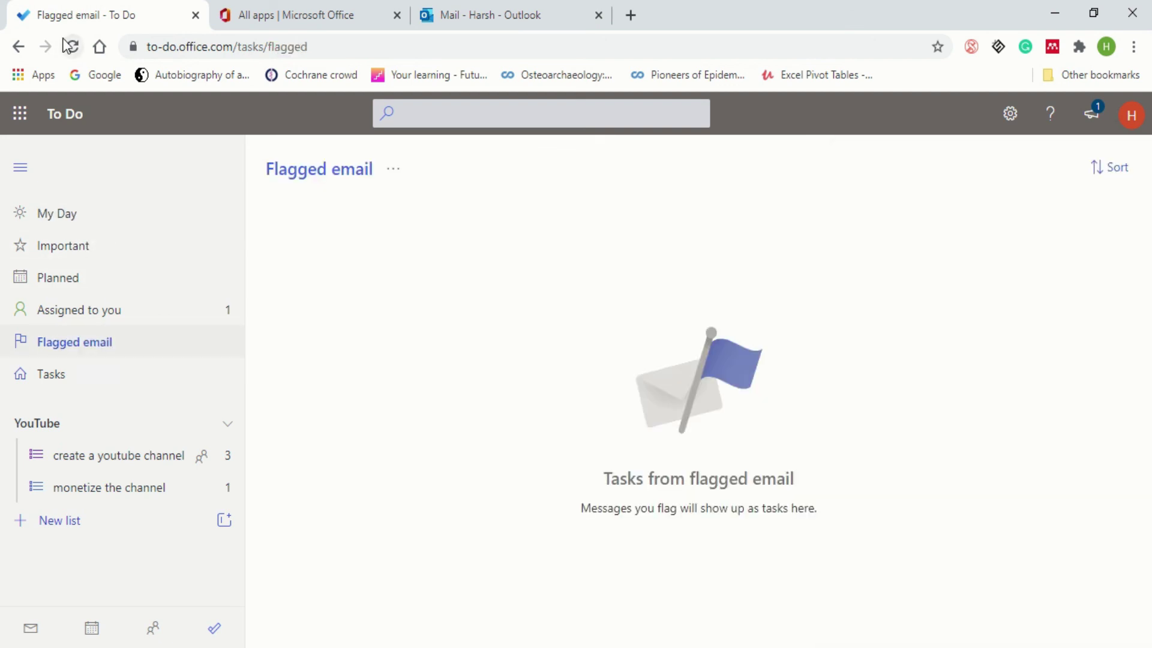
left_click(70, 46)
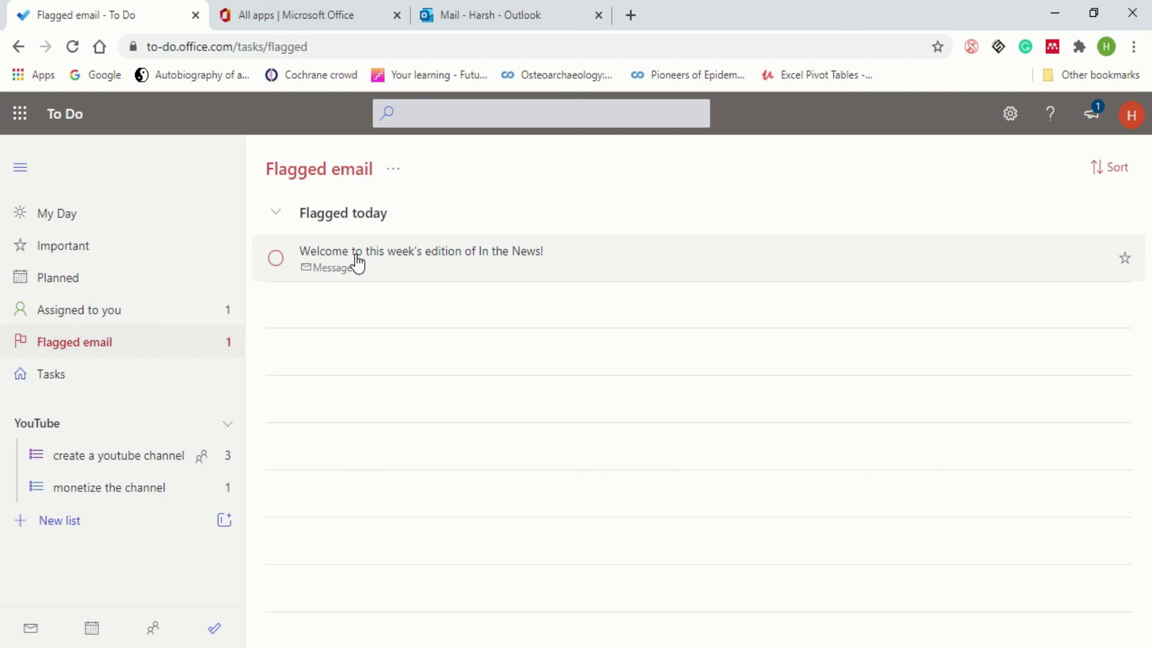
right_click(357, 264)
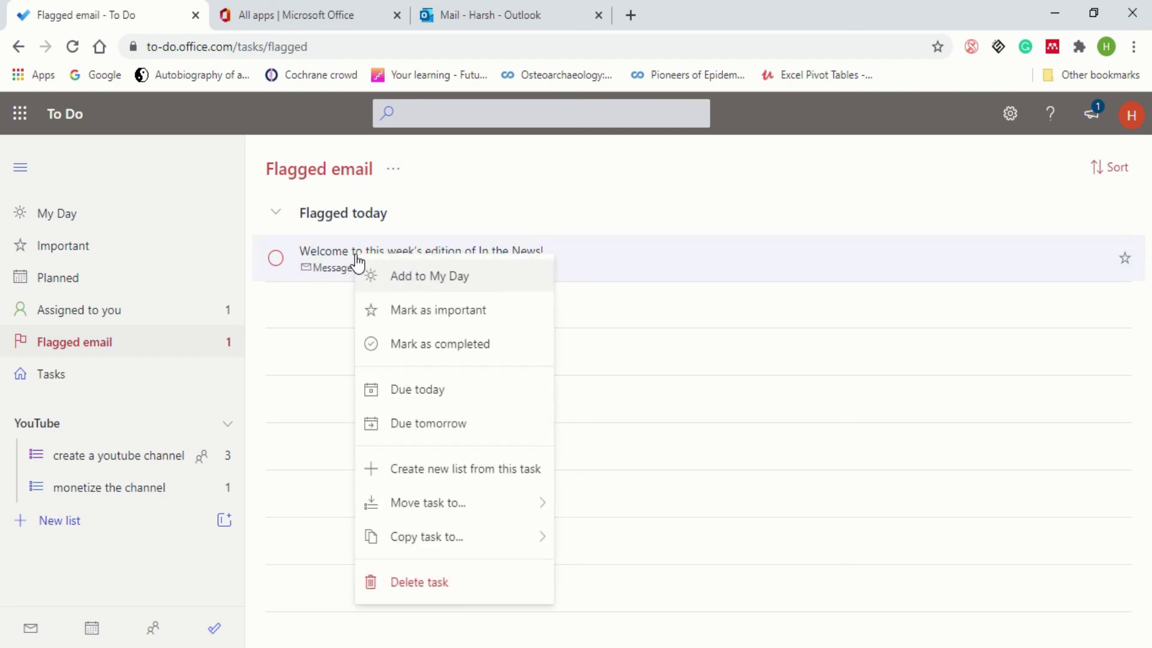
left_click(406, 288)
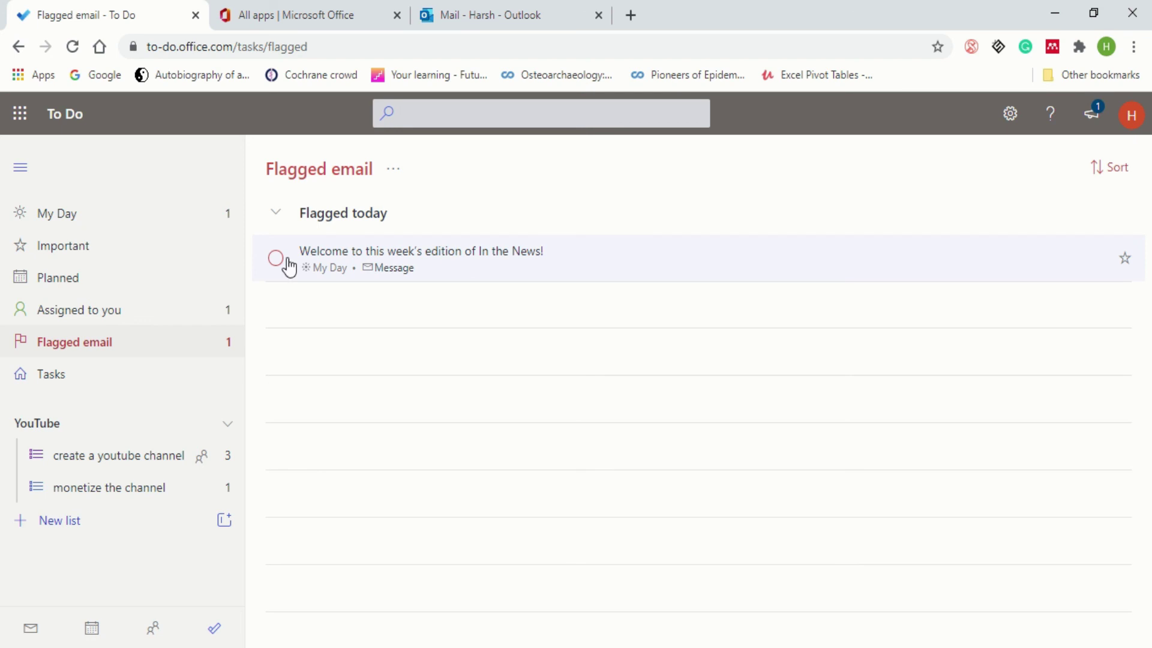
- Confirm the task appears in My Day, then return to Flagged email and review its actions menu
left_click(177, 217)
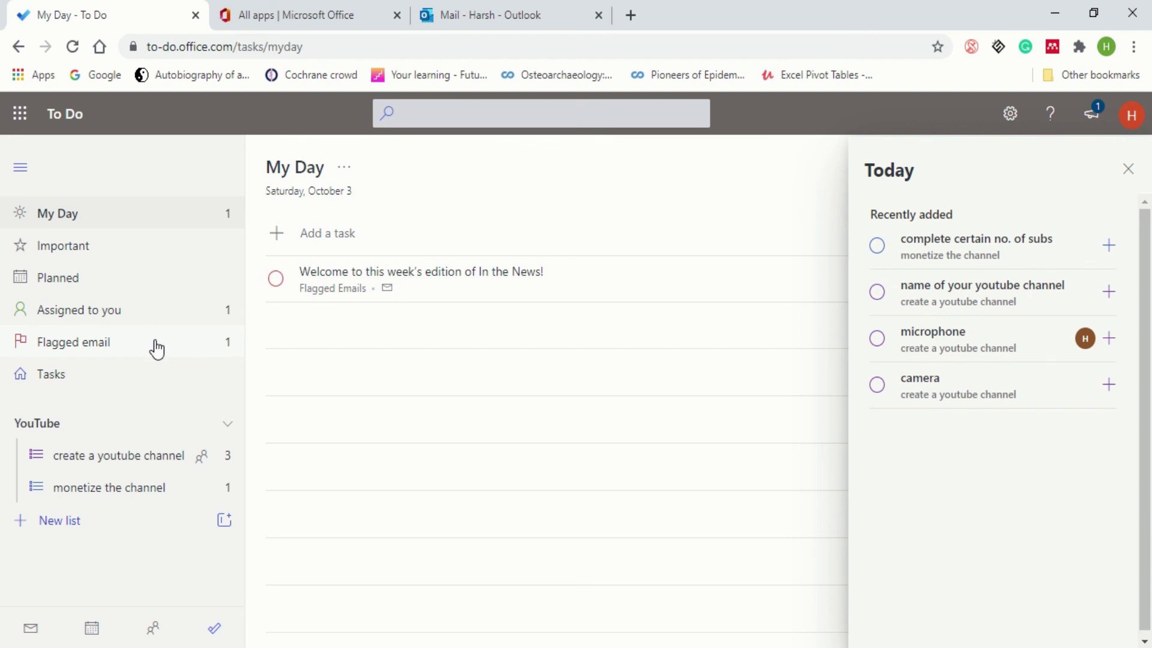
left_click(157, 348)
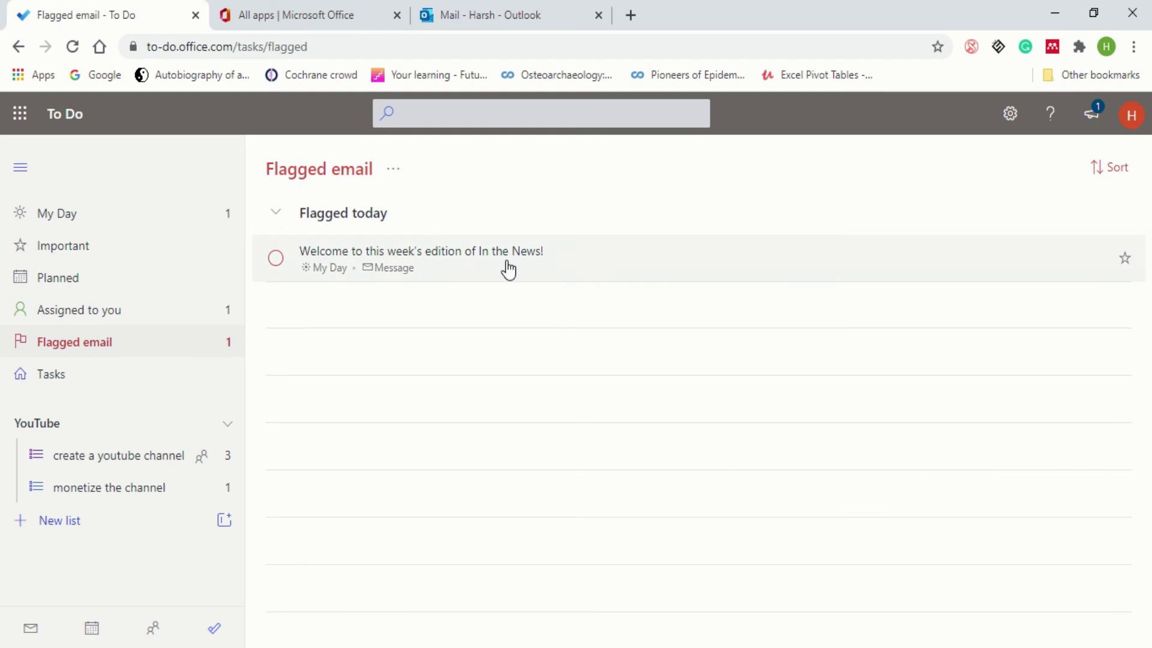
right_click(580, 262)
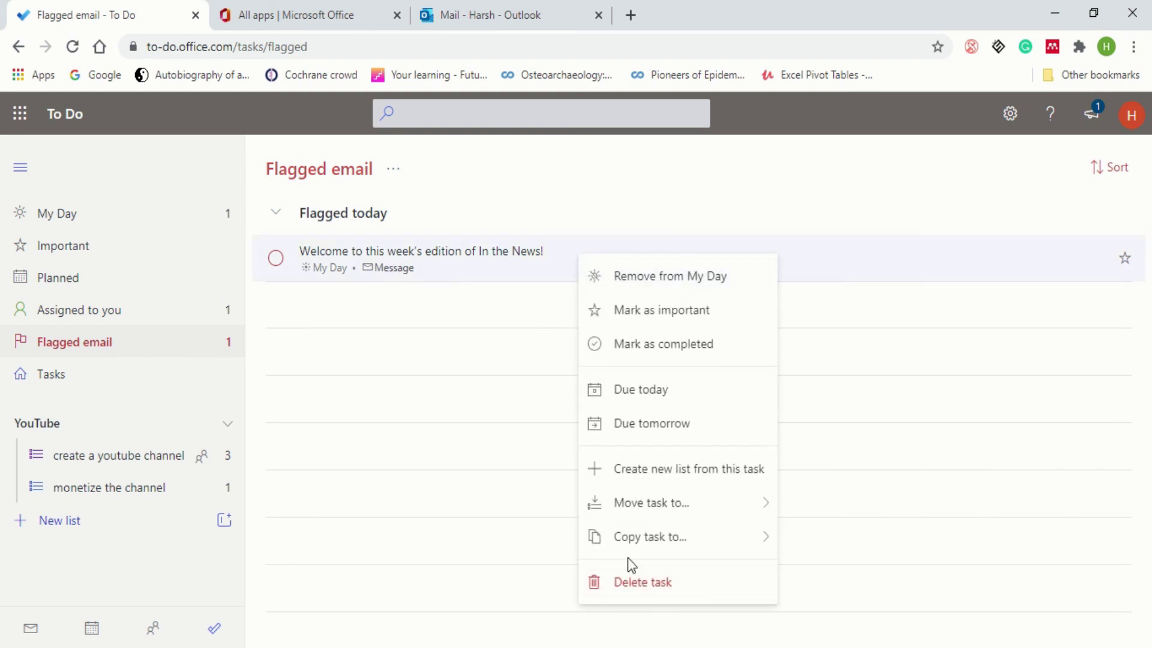
left_click(496, 434)
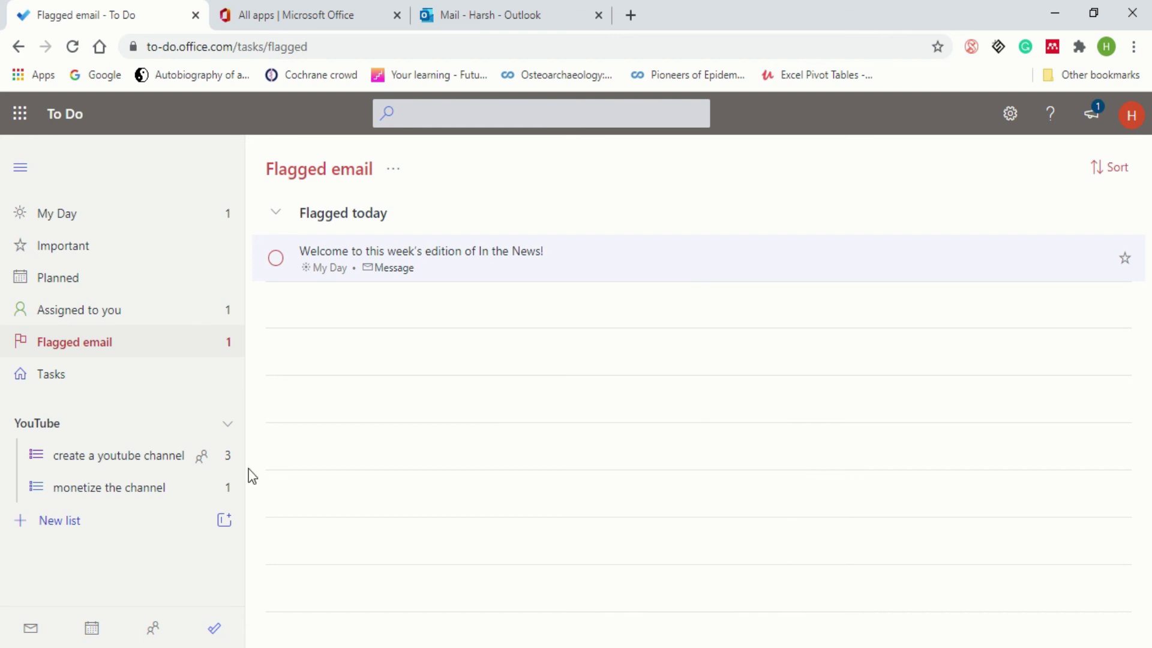
- Open the create a youtube channel list and review the 'name of your youtube channel' task's details and actions
left_click(125, 457)
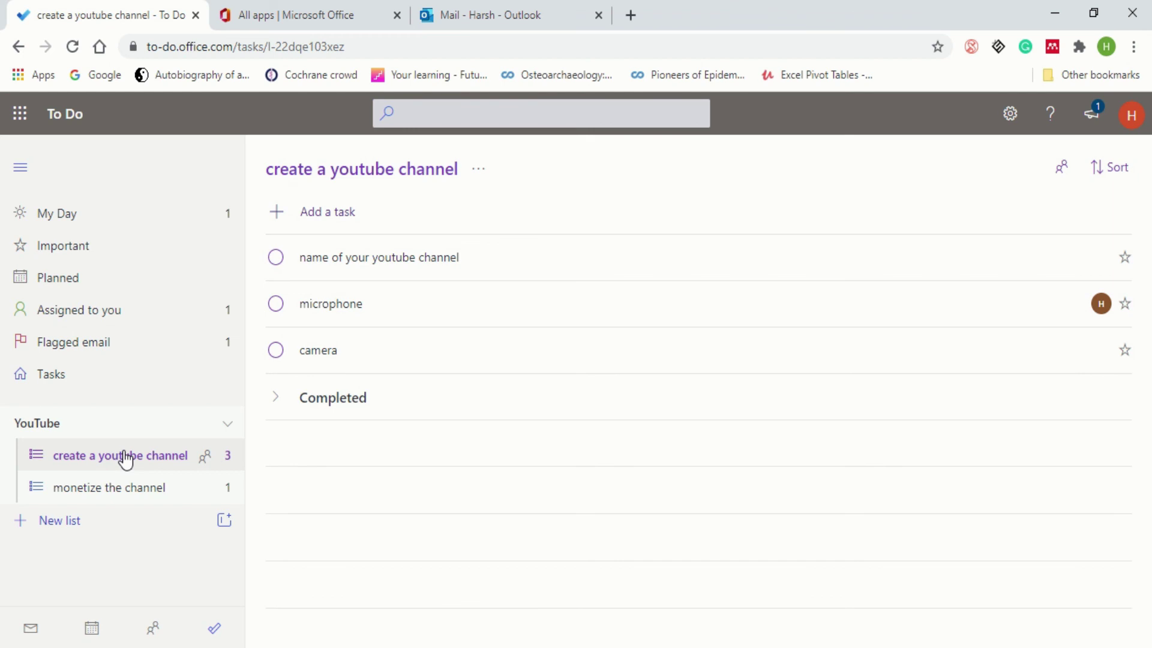
left_click(668, 266)
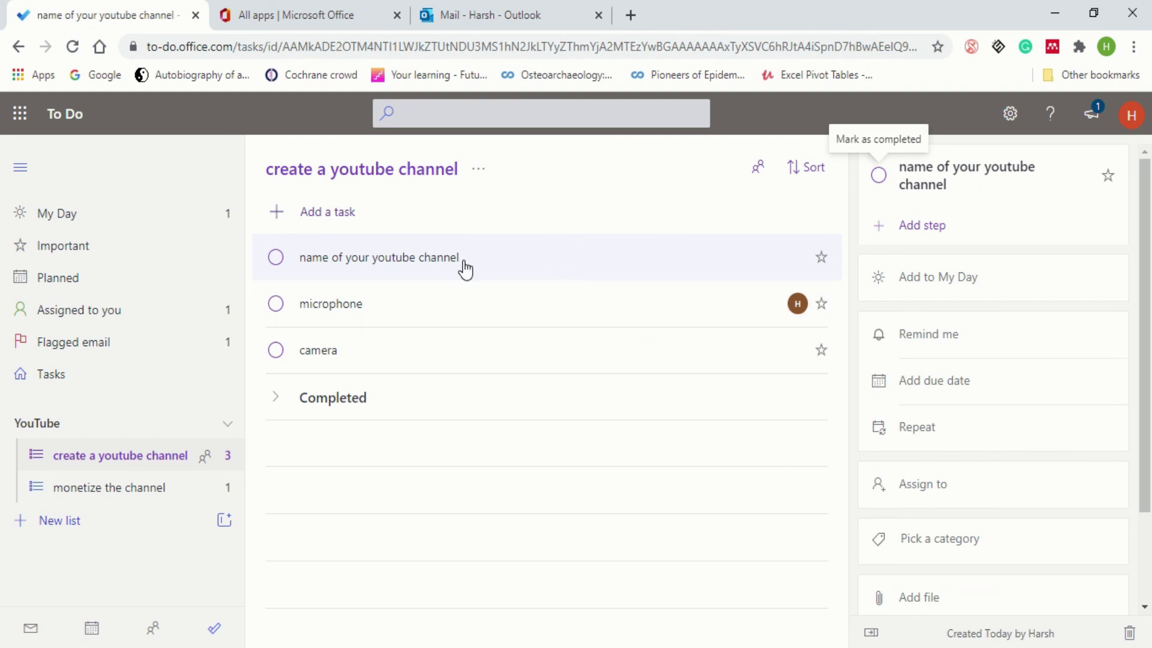
right_click(514, 261)
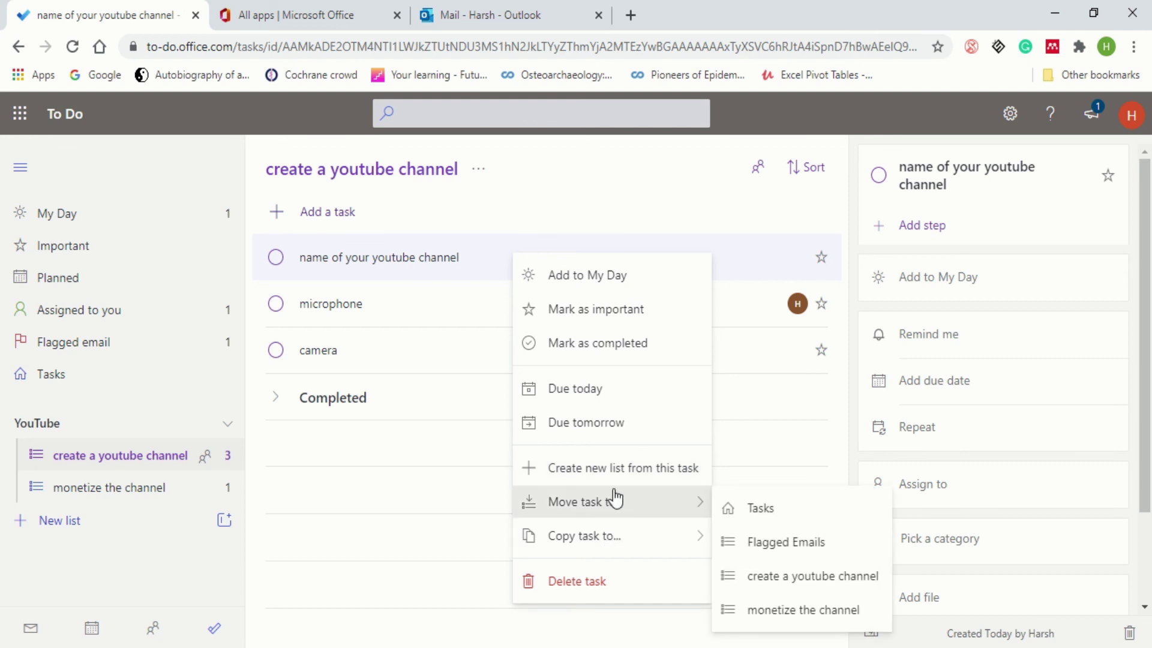
mouse_move(618, 548)
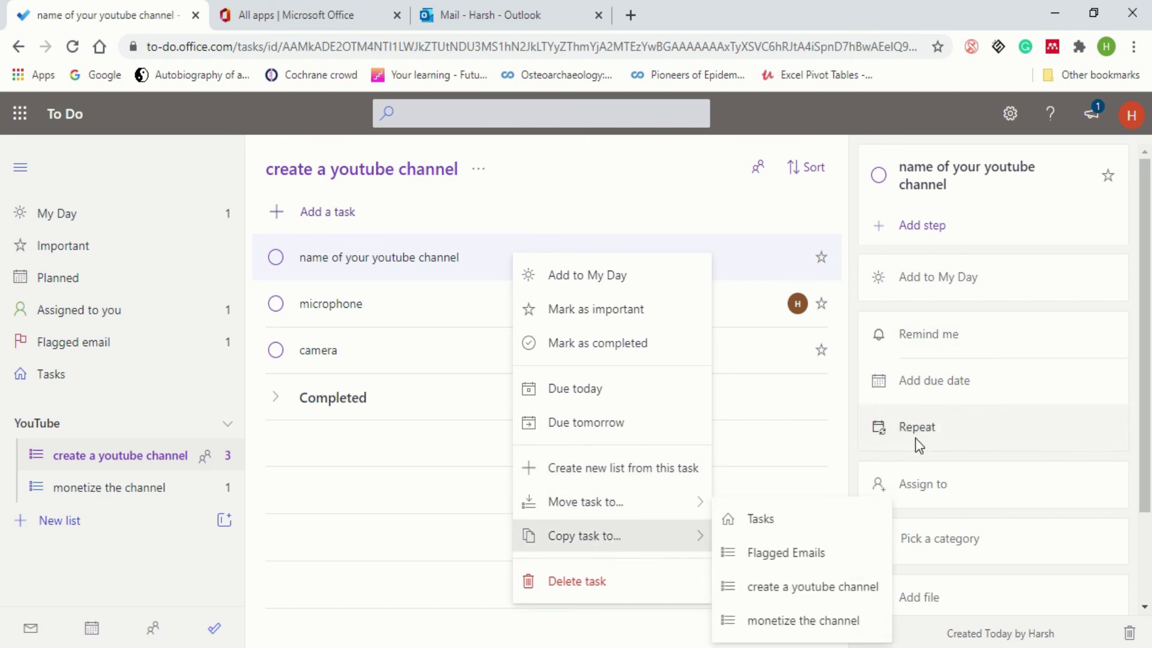
mouse_move(594, 511)
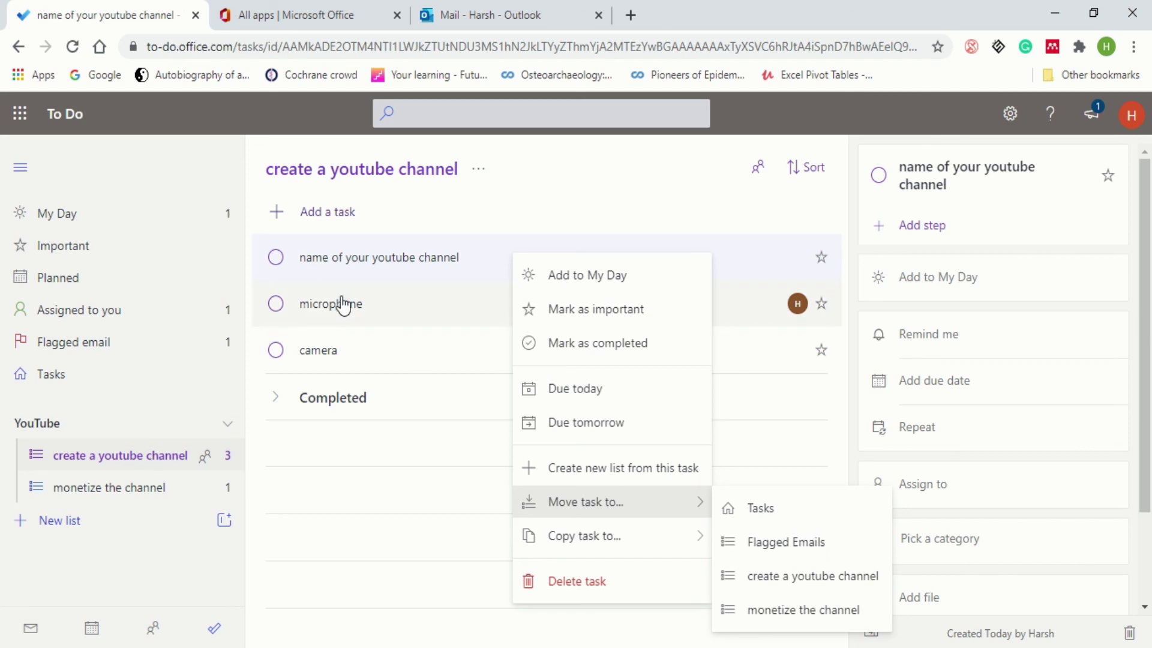
mouse_move(644, 548)
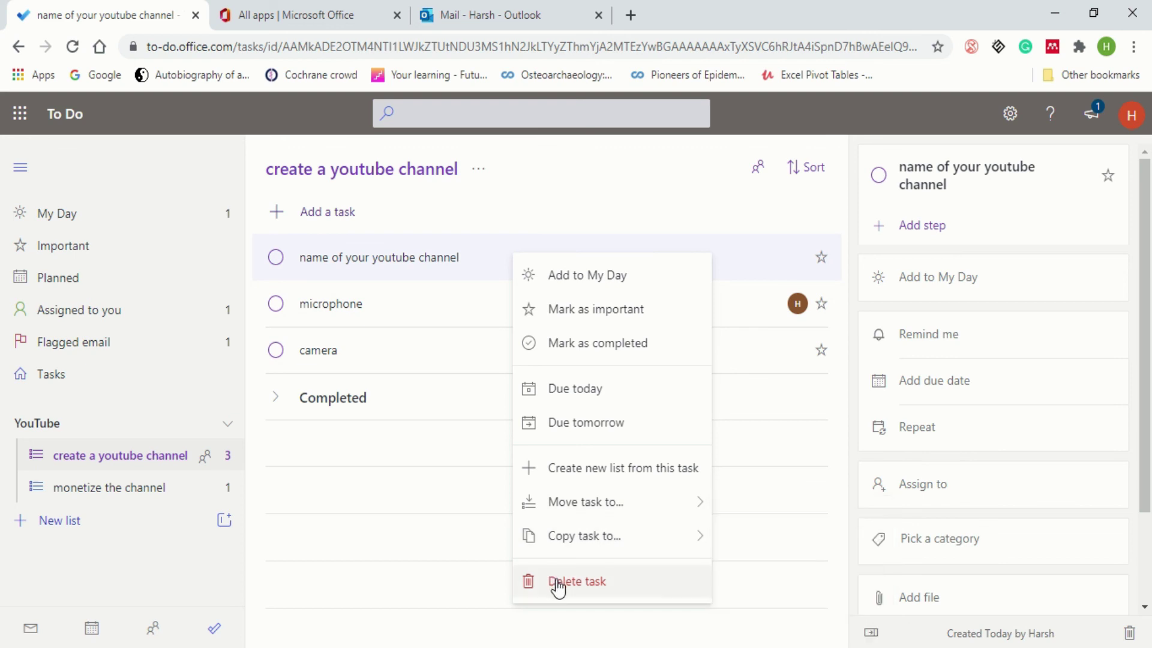
left_click(426, 492)
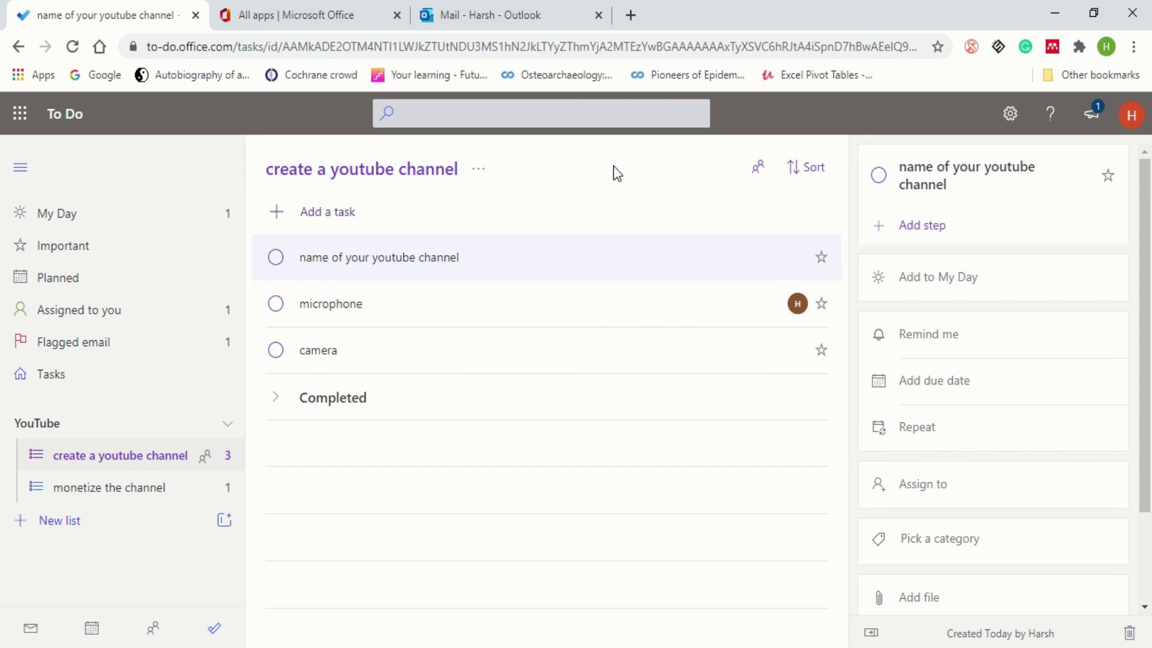
left_click(494, 24)
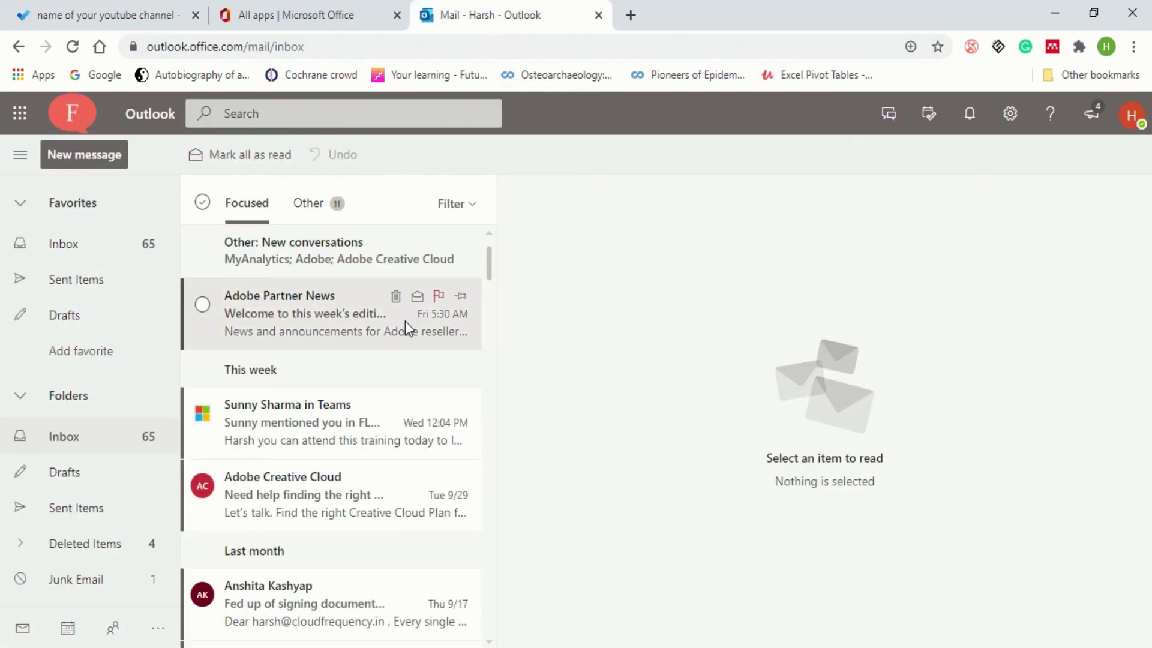
left_click(159, 24)
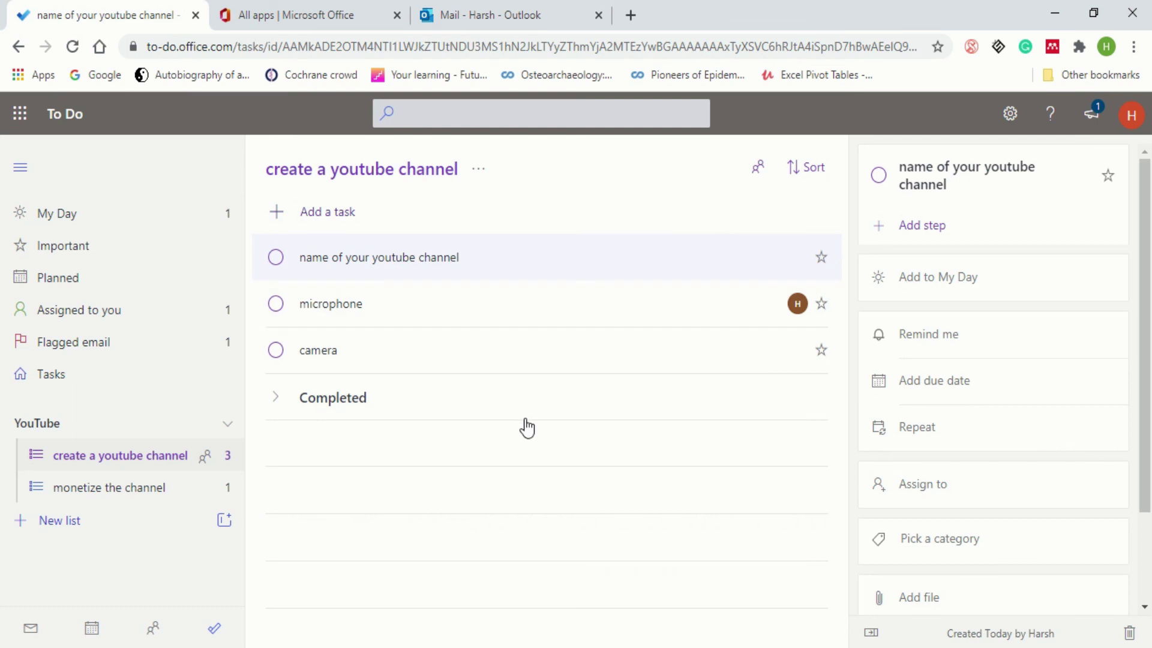